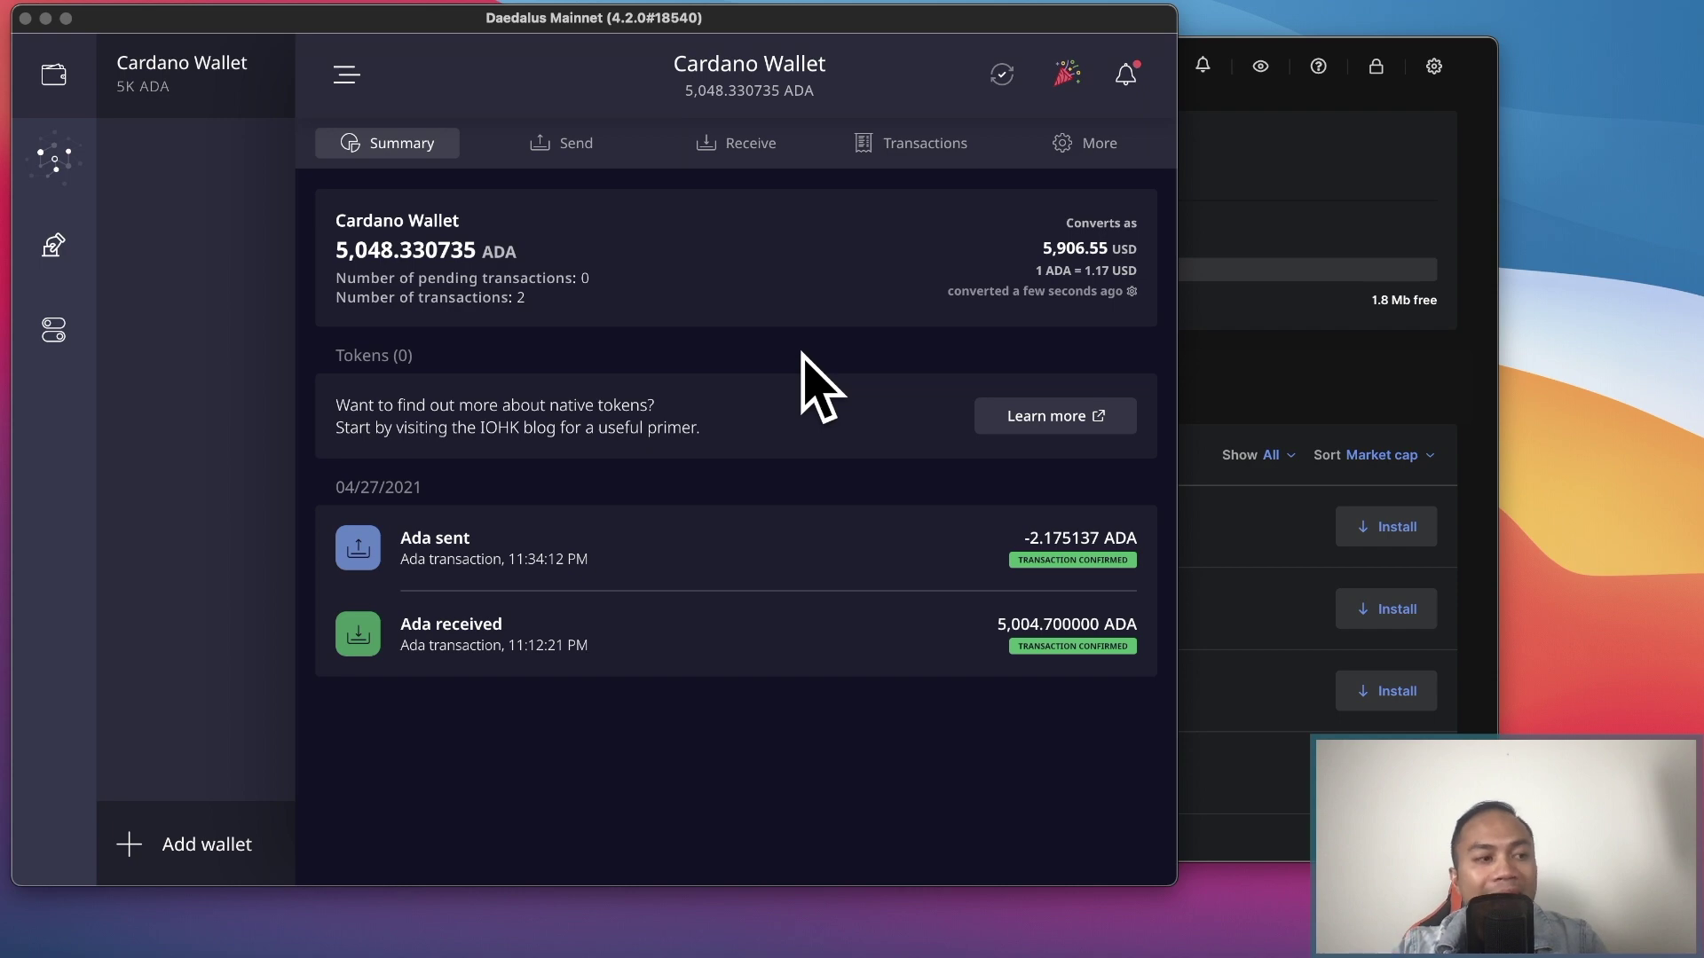
# Switch to Google Chrome, make its window full screen, and look over the Ledger home page.
pyautogui.click(313, 954)
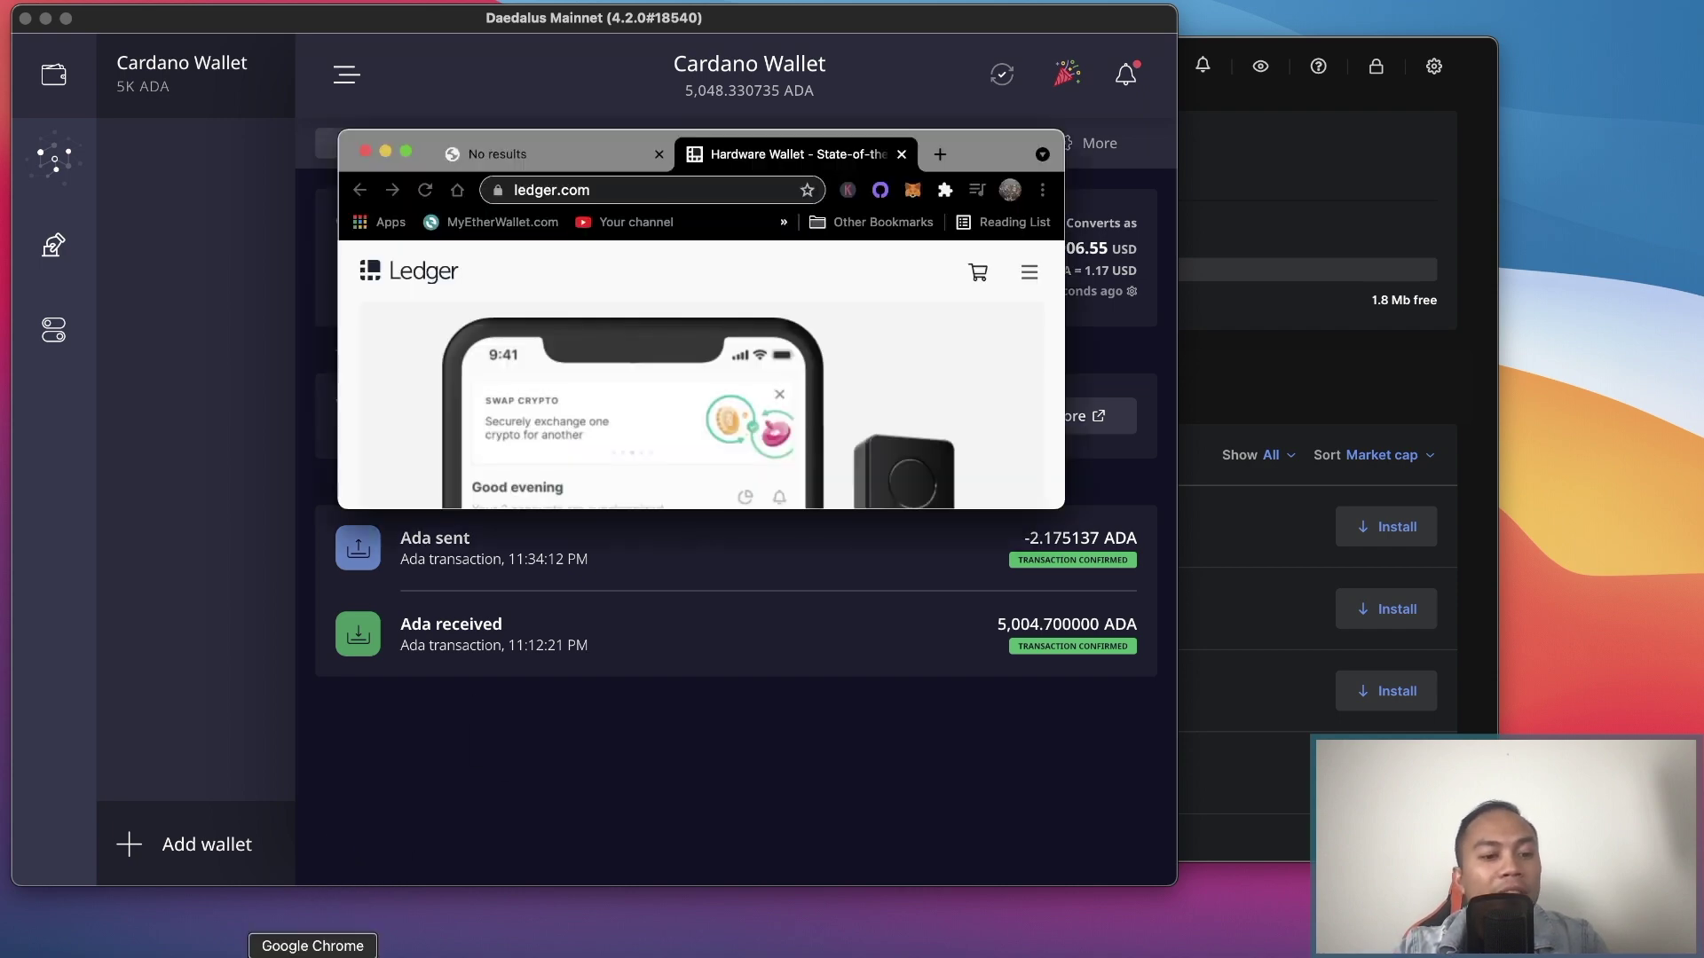
pyautogui.click(405, 151)
pyautogui.scroll(-3, 932, 408)
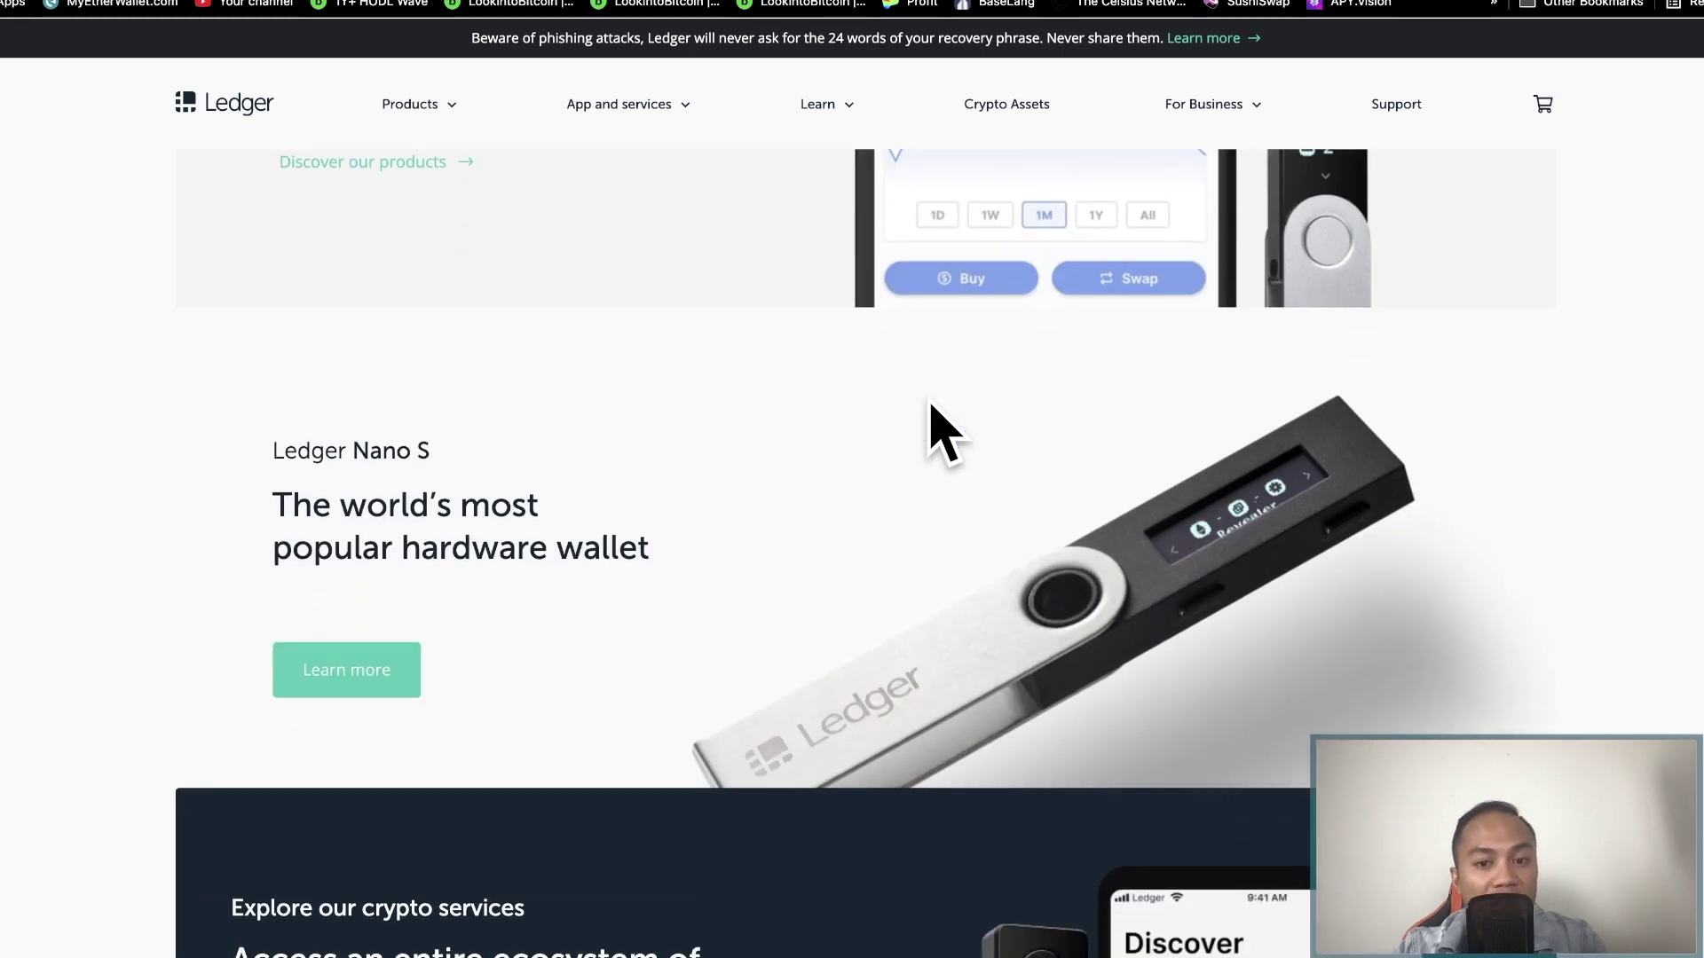
pyautogui.scroll(-5, 942, 432)
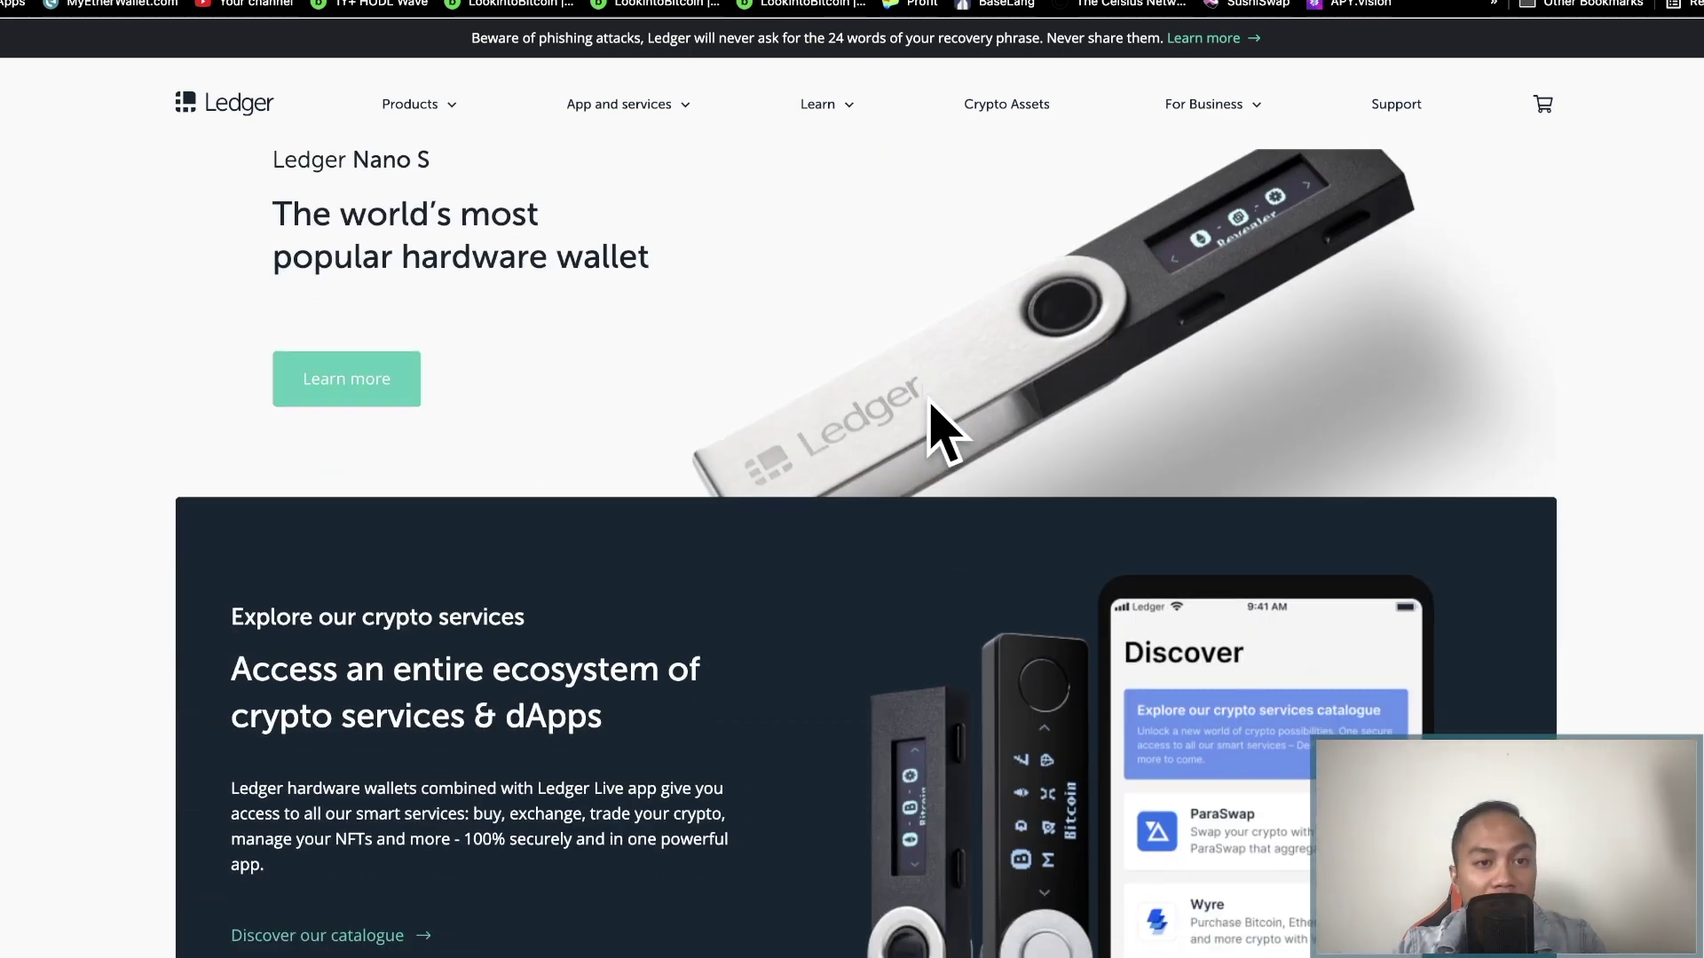
pyautogui.scroll(-2, 943, 432)
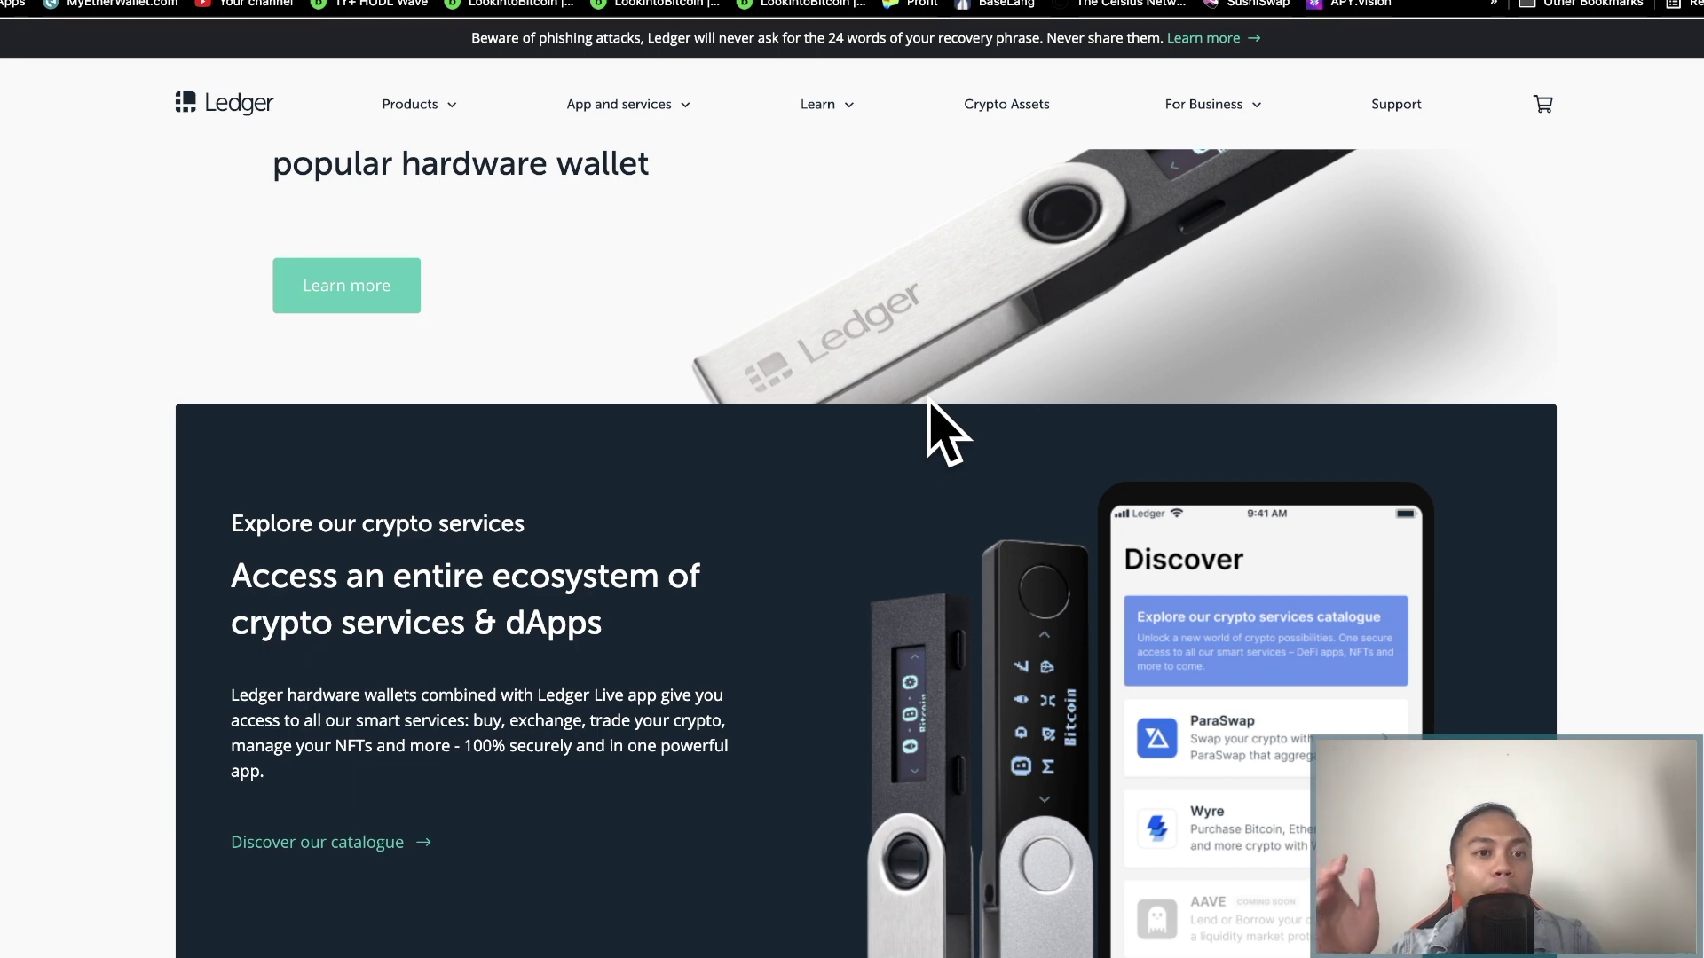
pyautogui.scroll(10, 612, 334)
pyautogui.scroll(-3, 616, 290)
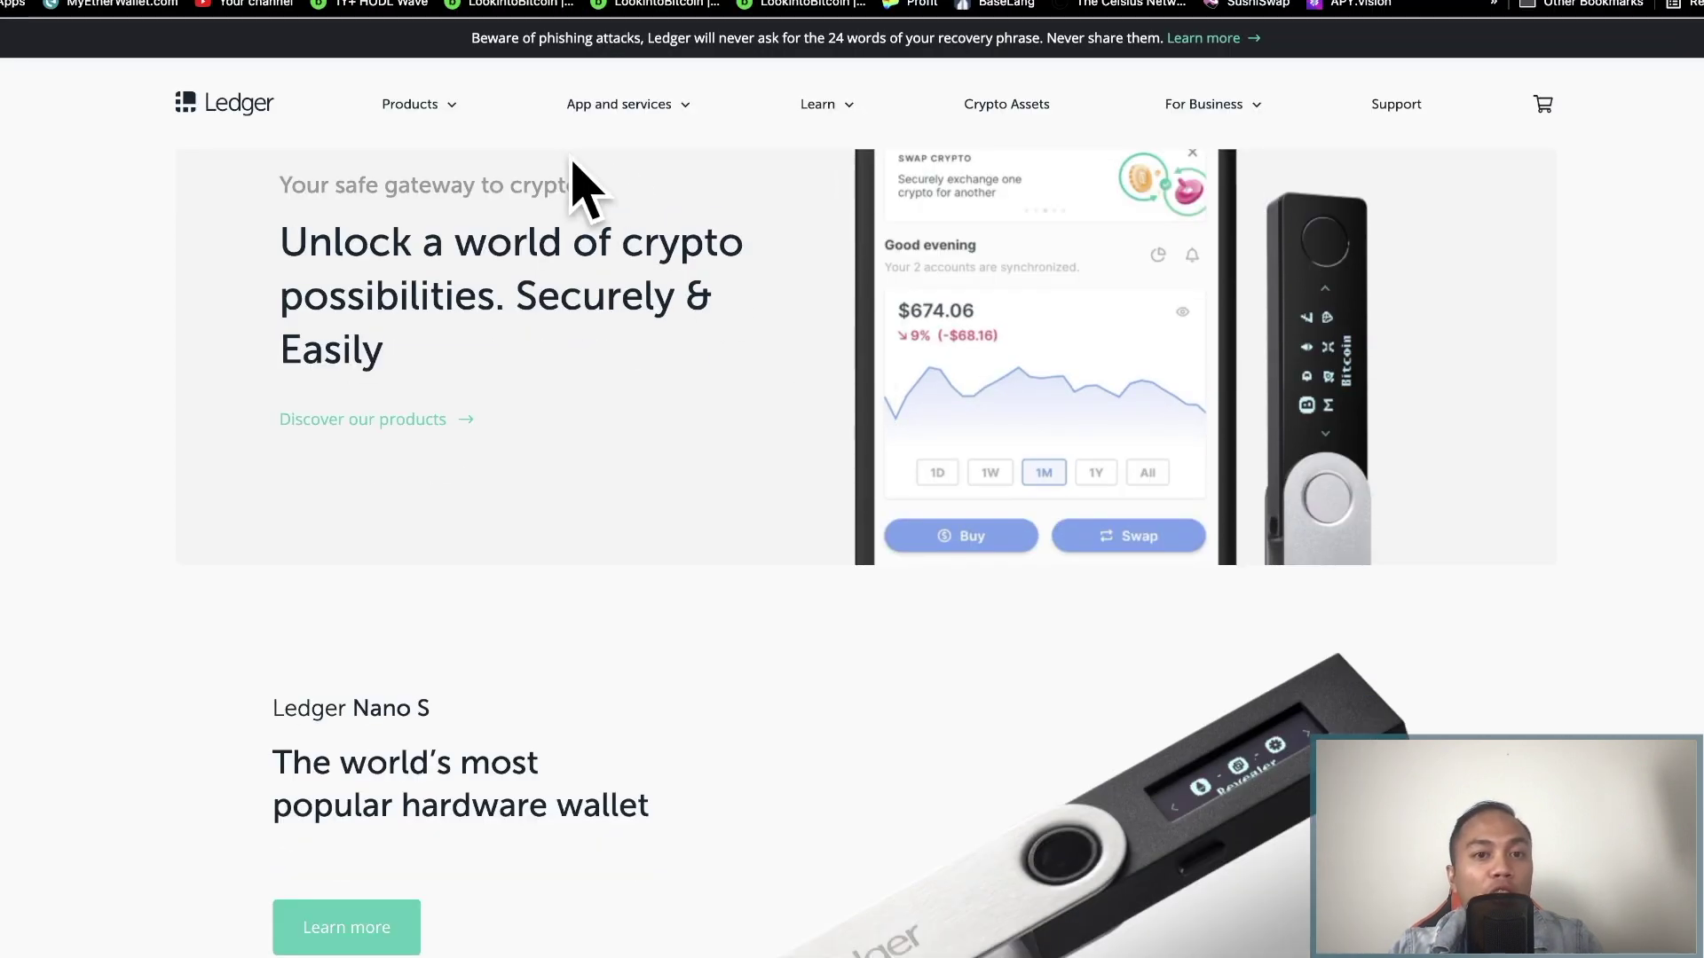
# Open the Ledger Live page on the Ledger website and look over its app download section.
pyautogui.moveTo(624, 101)
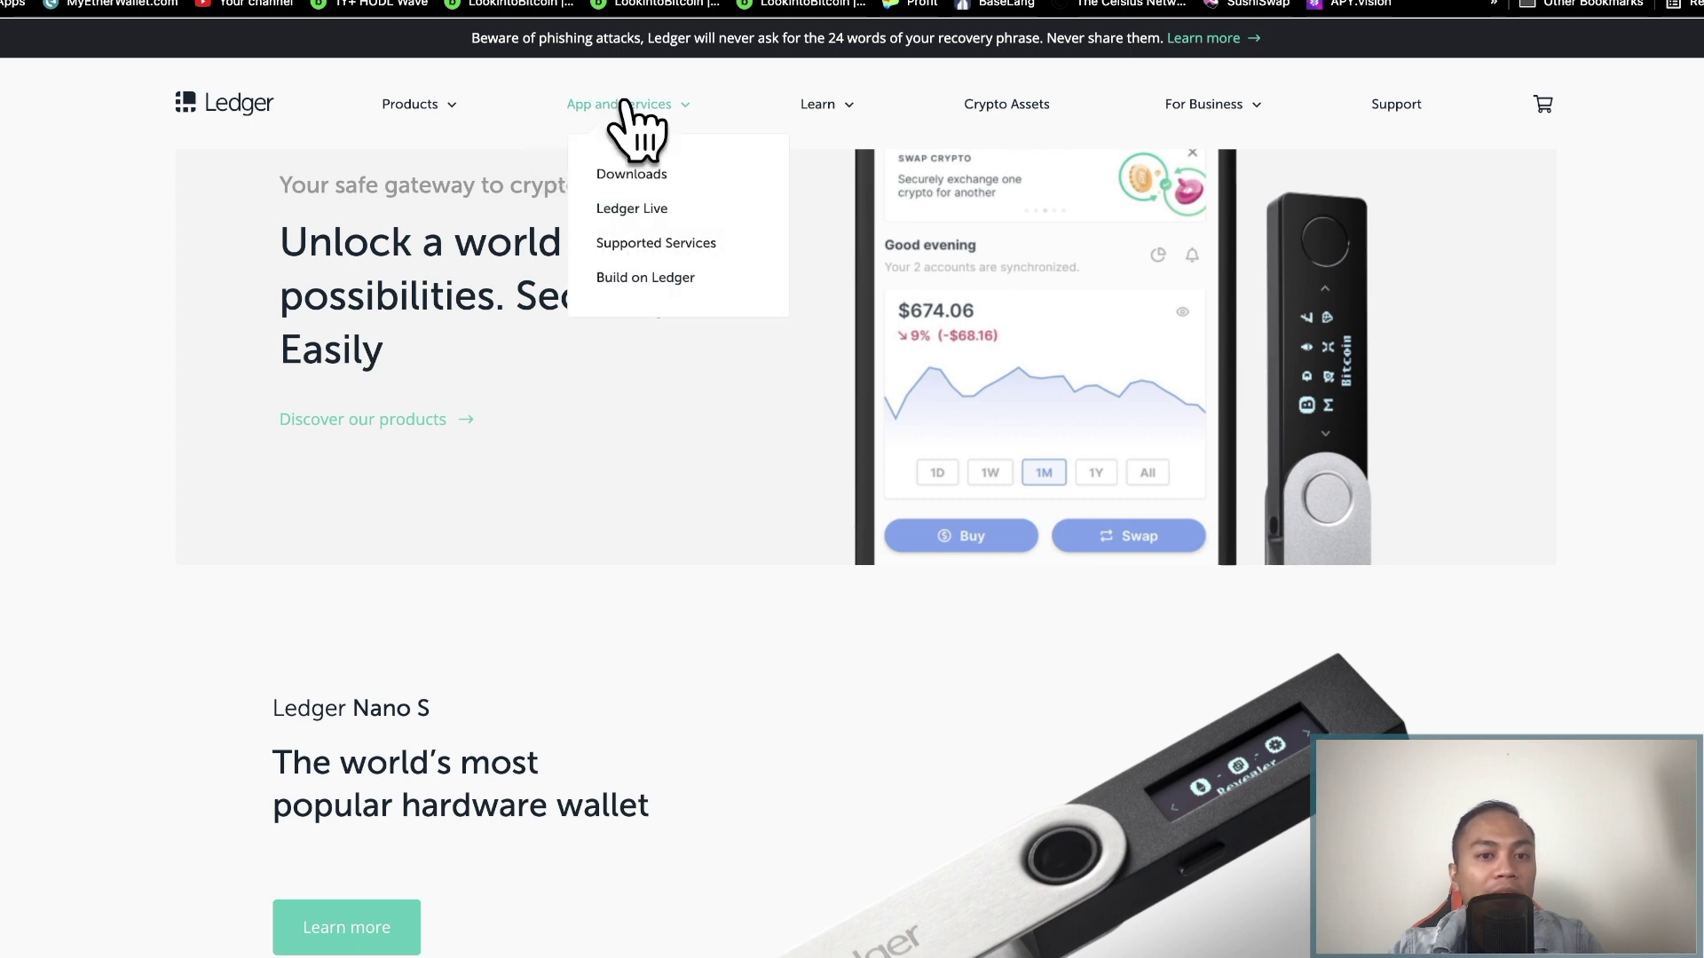
pyautogui.click(646, 208)
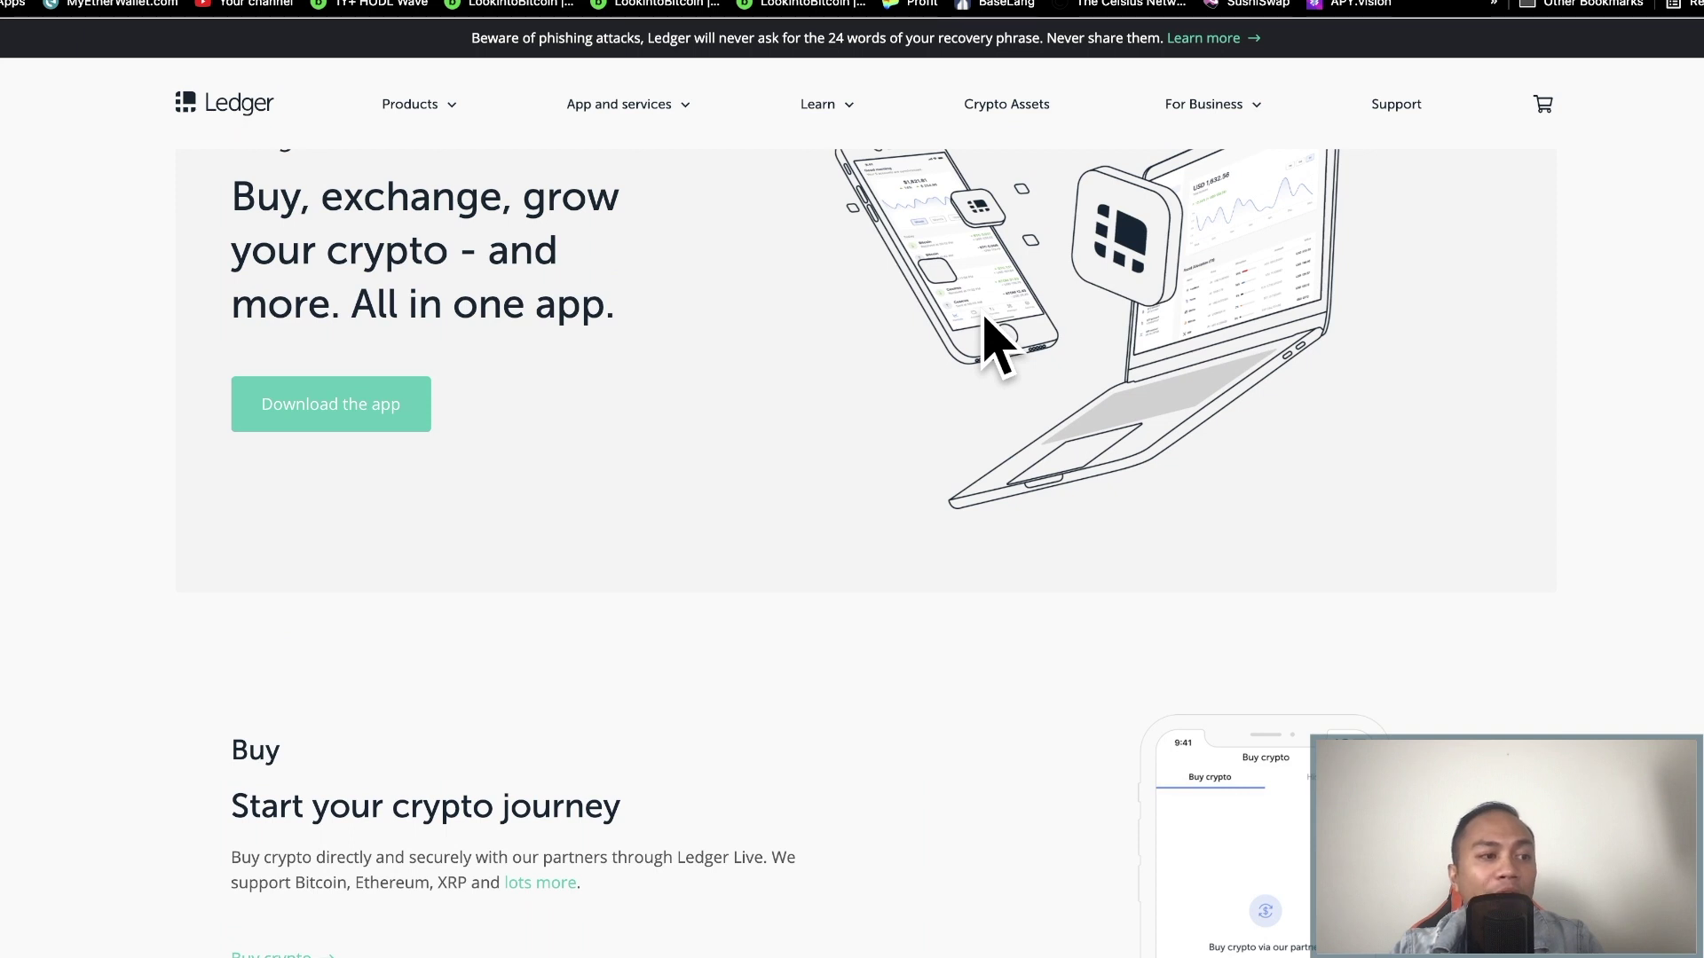
pyautogui.scroll(2, 994, 341)
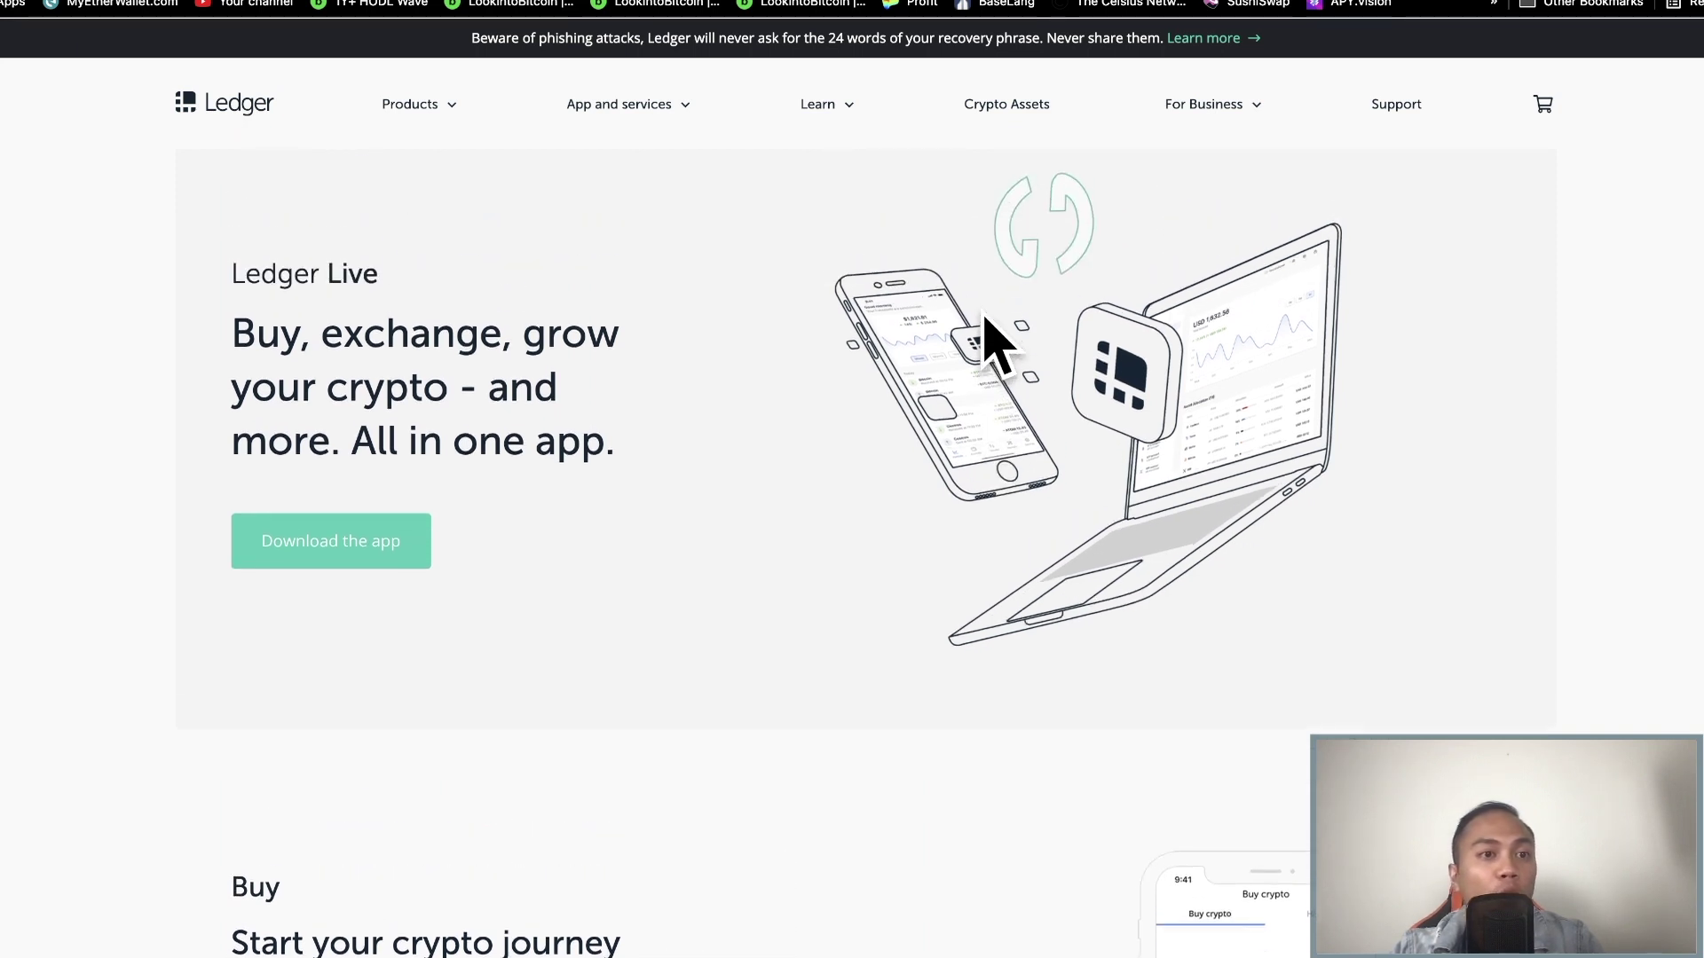
pyautogui.scroll(1, 985, 319)
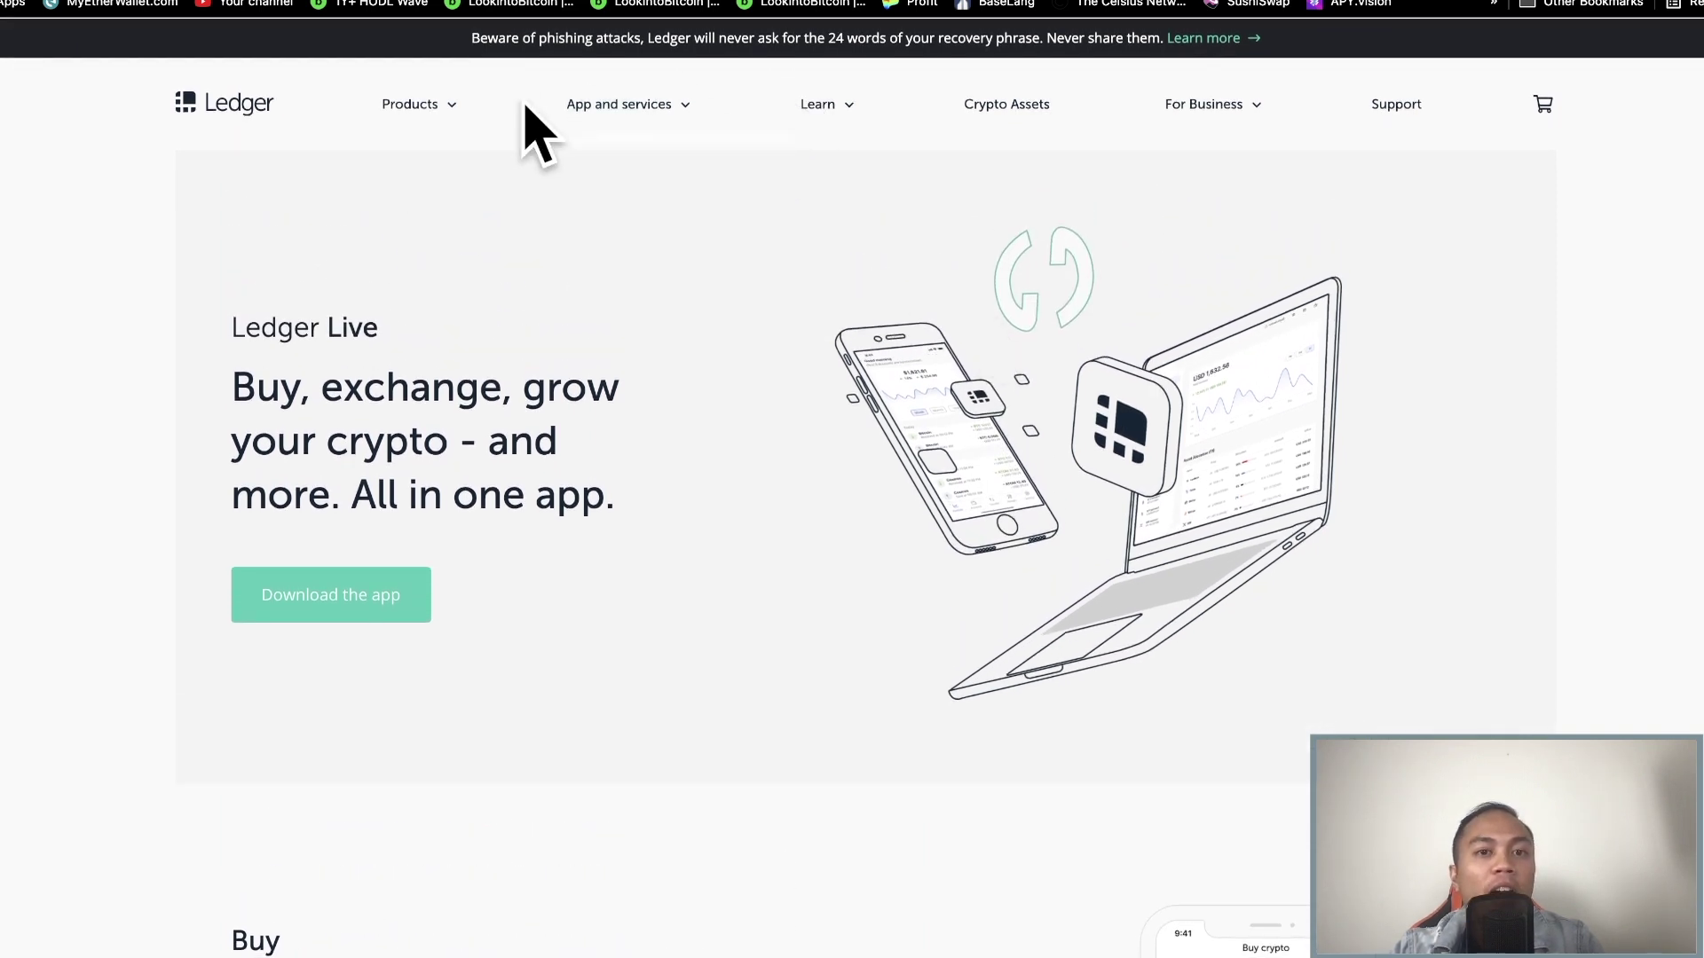
pyautogui.scroll(-3, 790, 571)
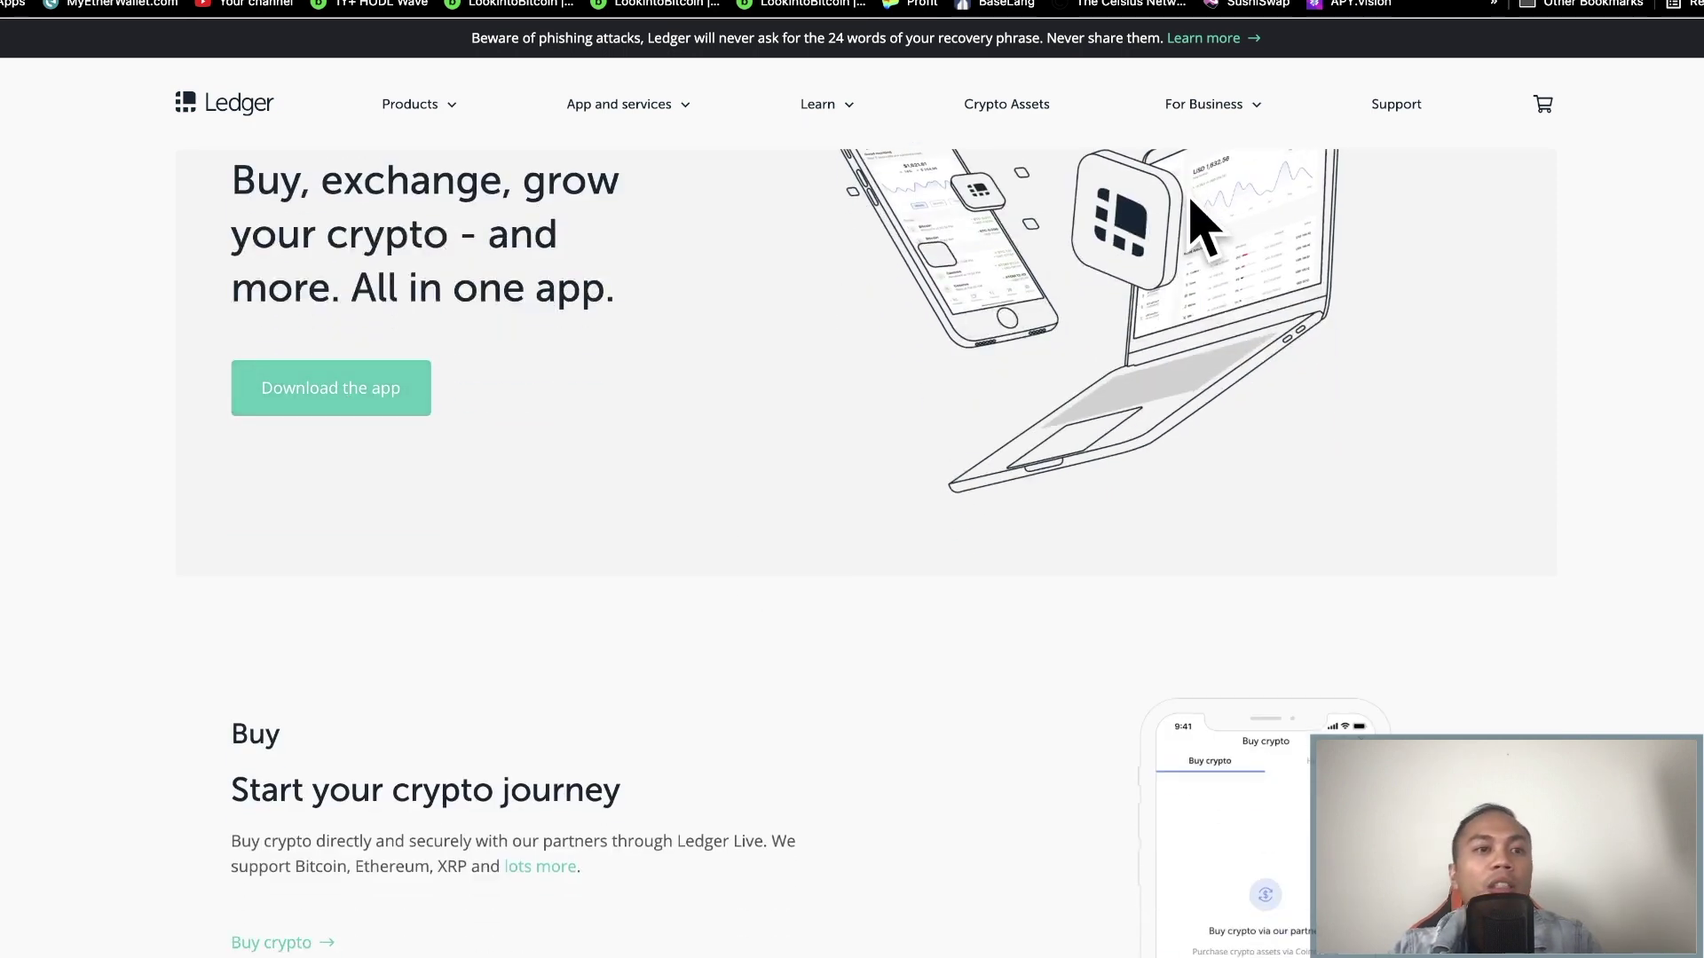
# Switch to Ledger Live and install the Cardano ADA (ADA) app on the connected Ledger Nano X.
pyautogui.moveTo(761, 4)
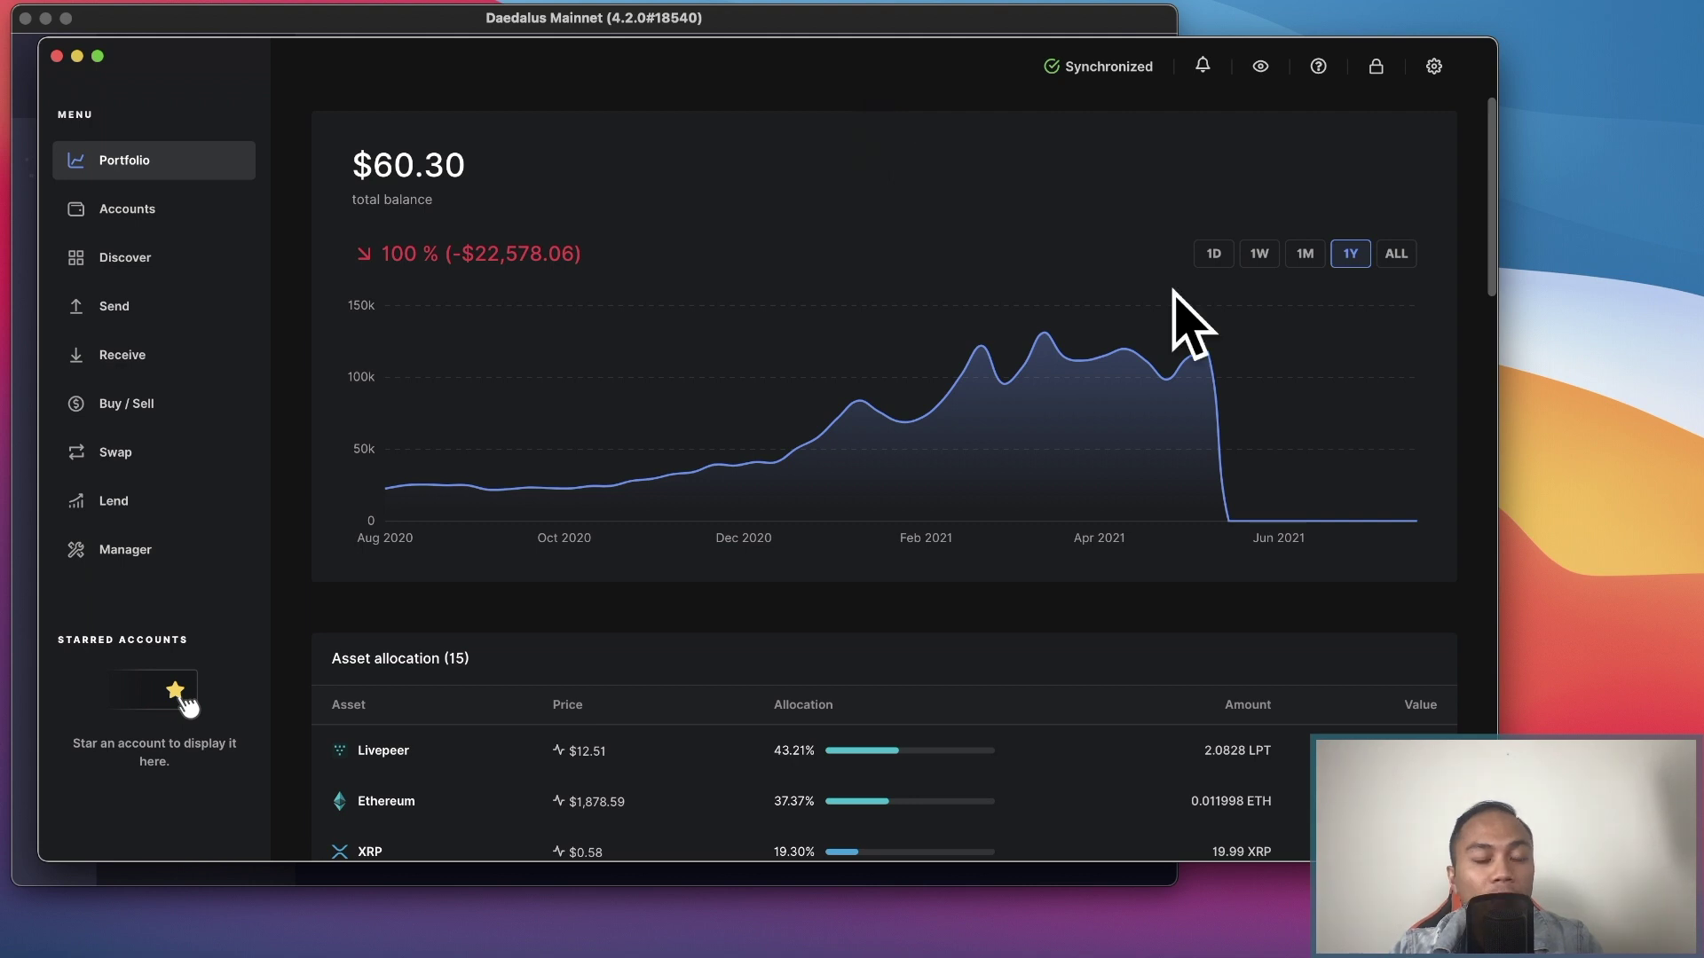
pyautogui.moveTo(1295, 315)
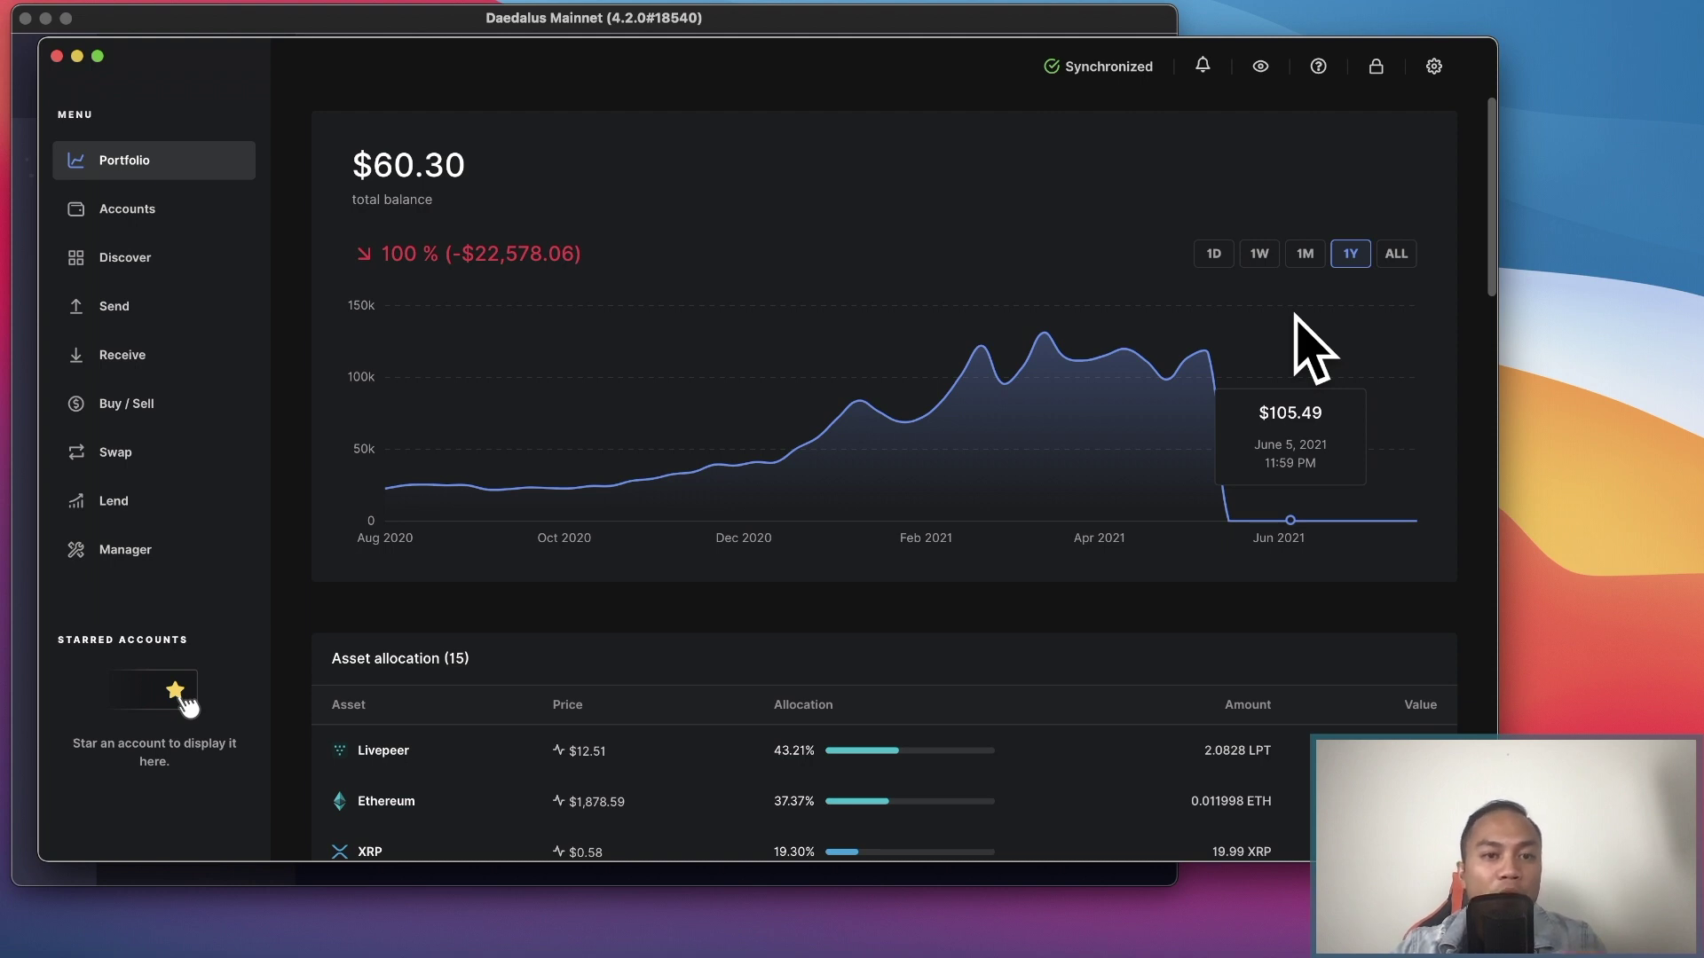
pyautogui.click(142, 548)
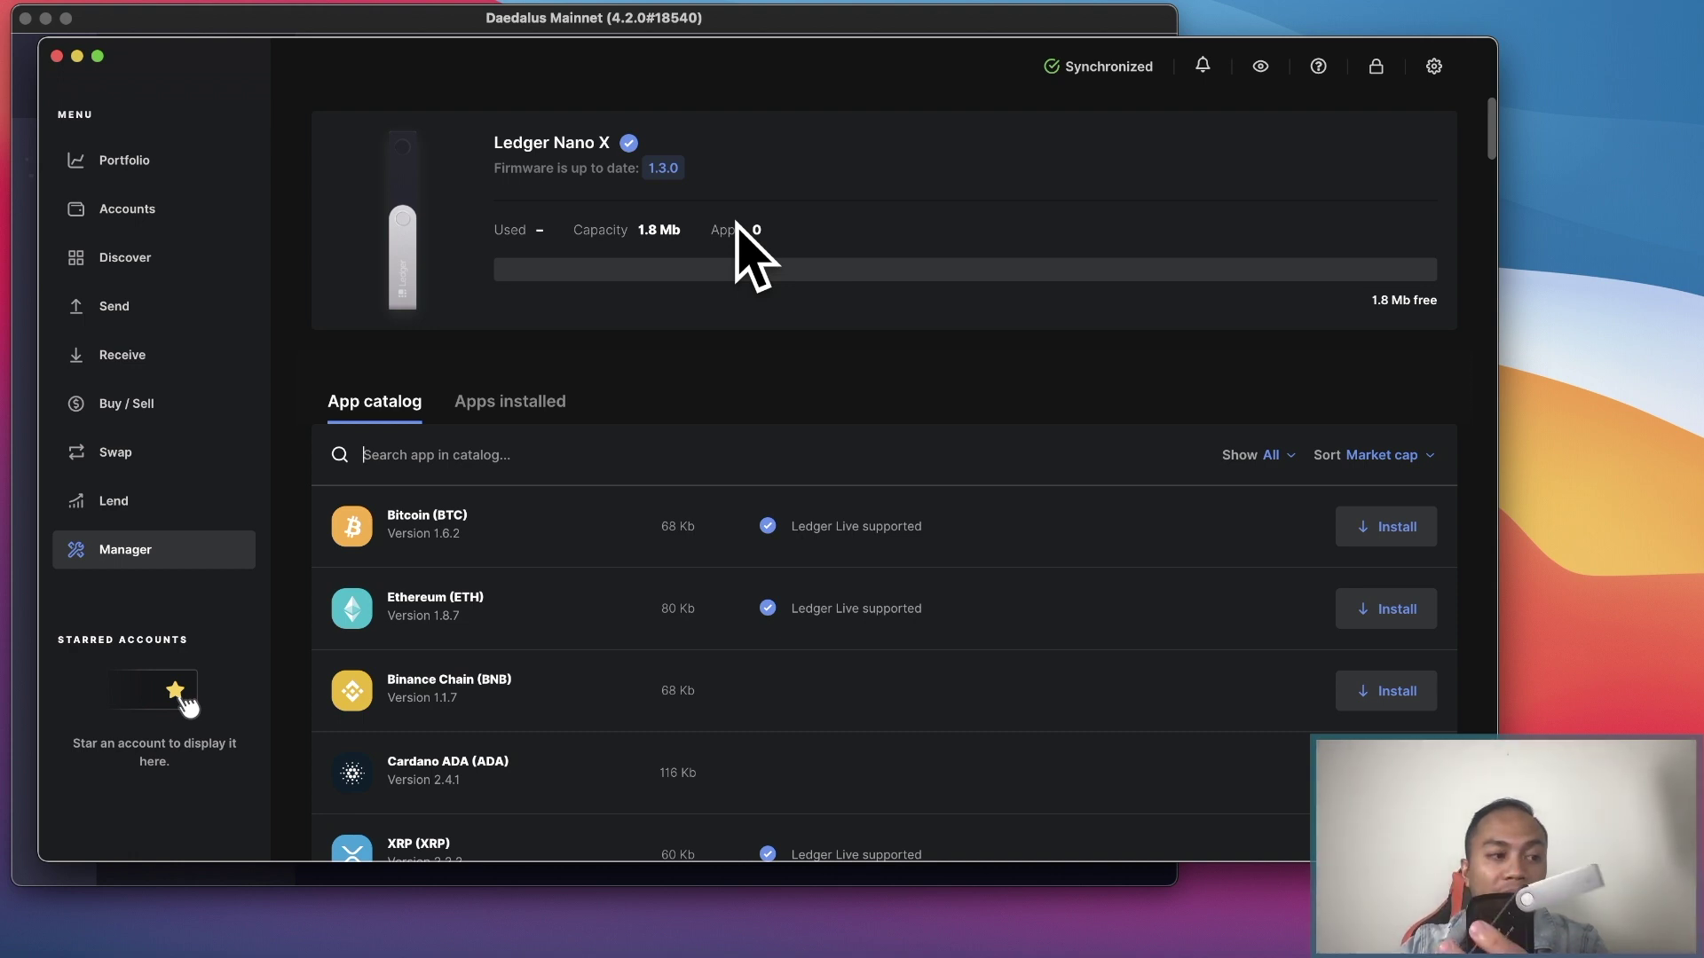
pyautogui.scroll(-3, 1005, 510)
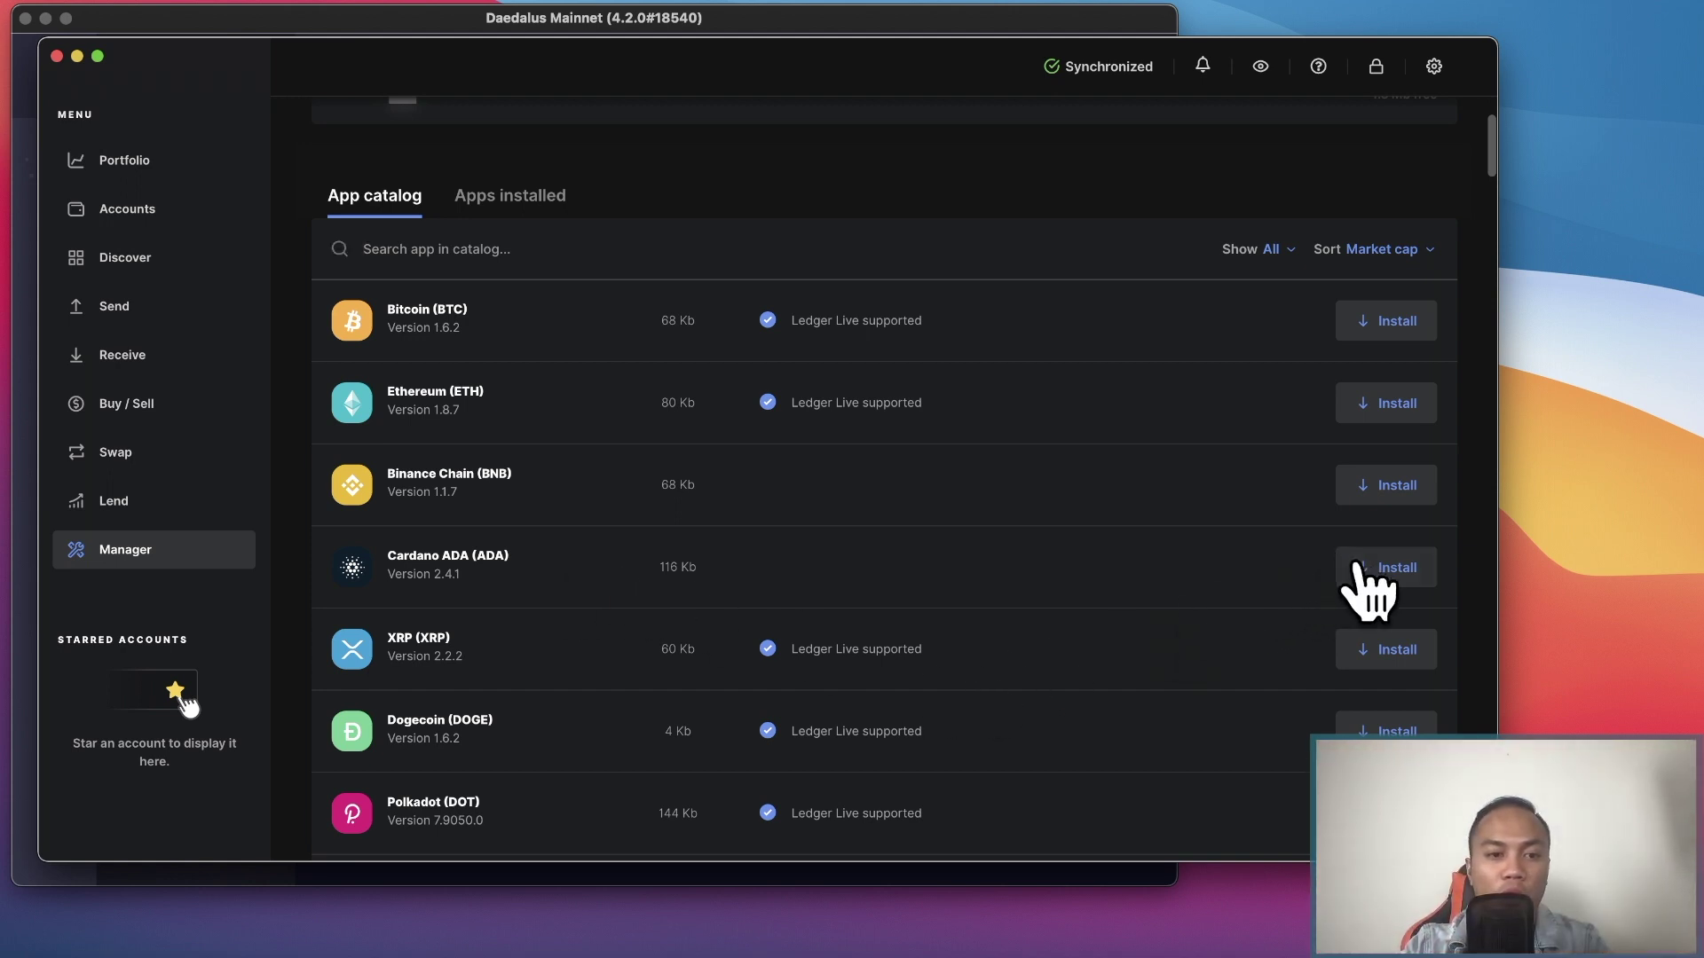
pyautogui.click(1356, 569)
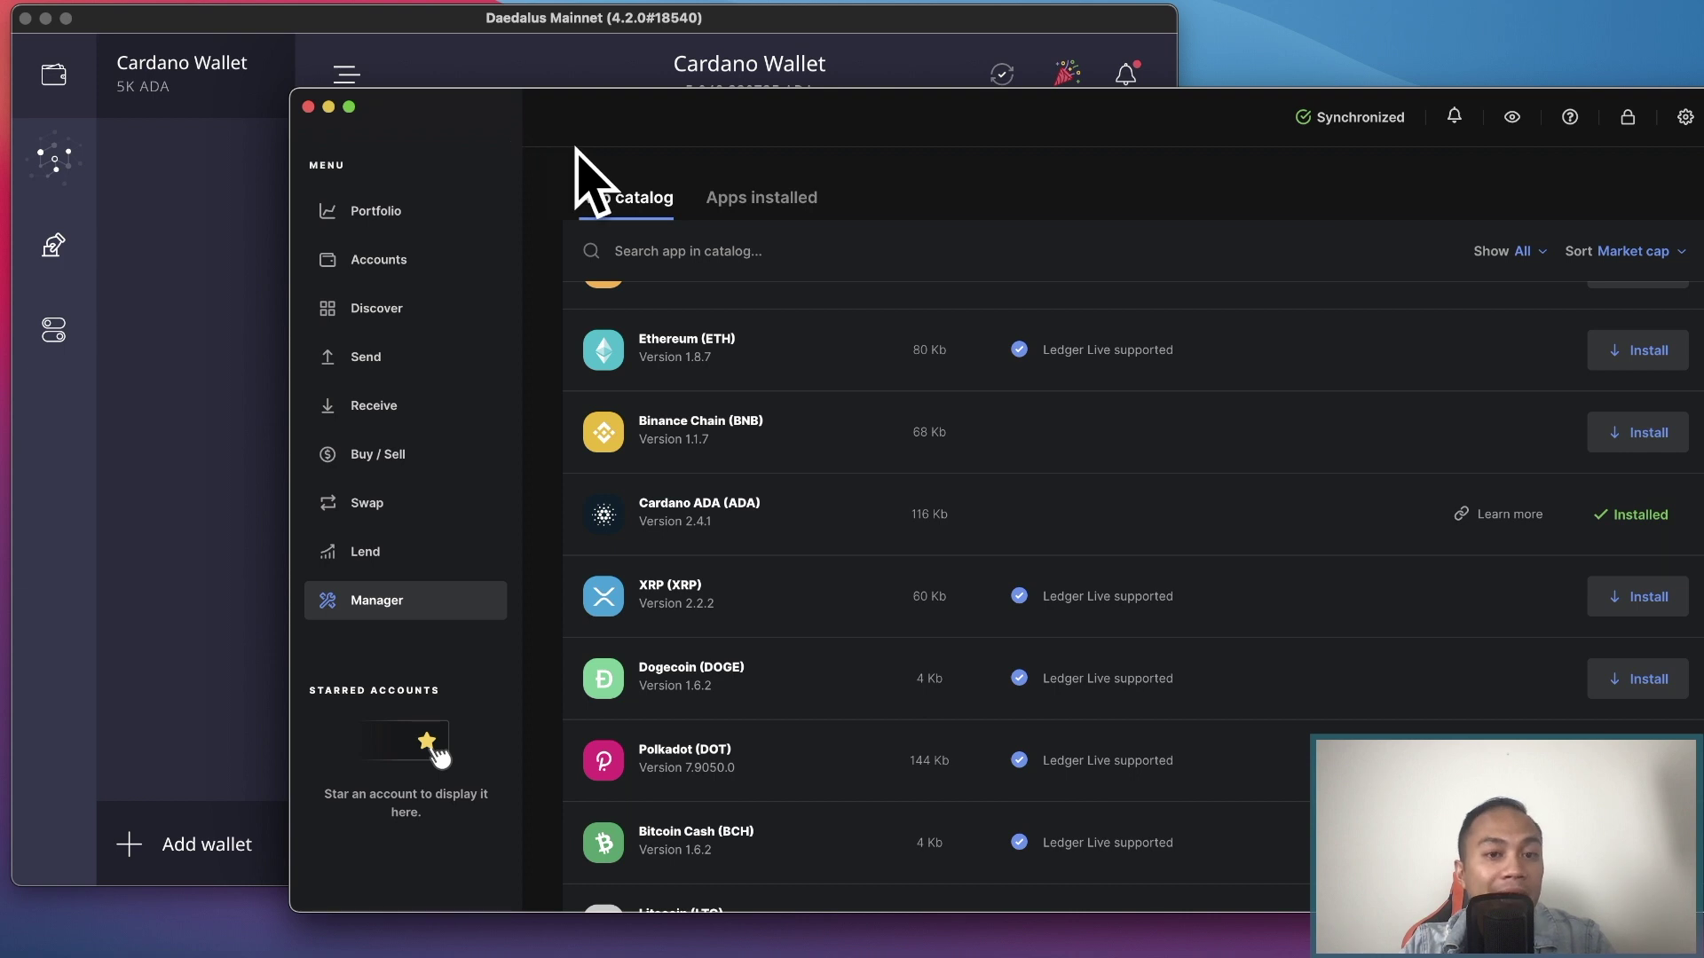
# Reposition the Ledger Live window and briefly bring the Daedalus Cardano Wallet summary to the front.
pyautogui.moveTo(441, 107); pyautogui.dragTo(465, 77)
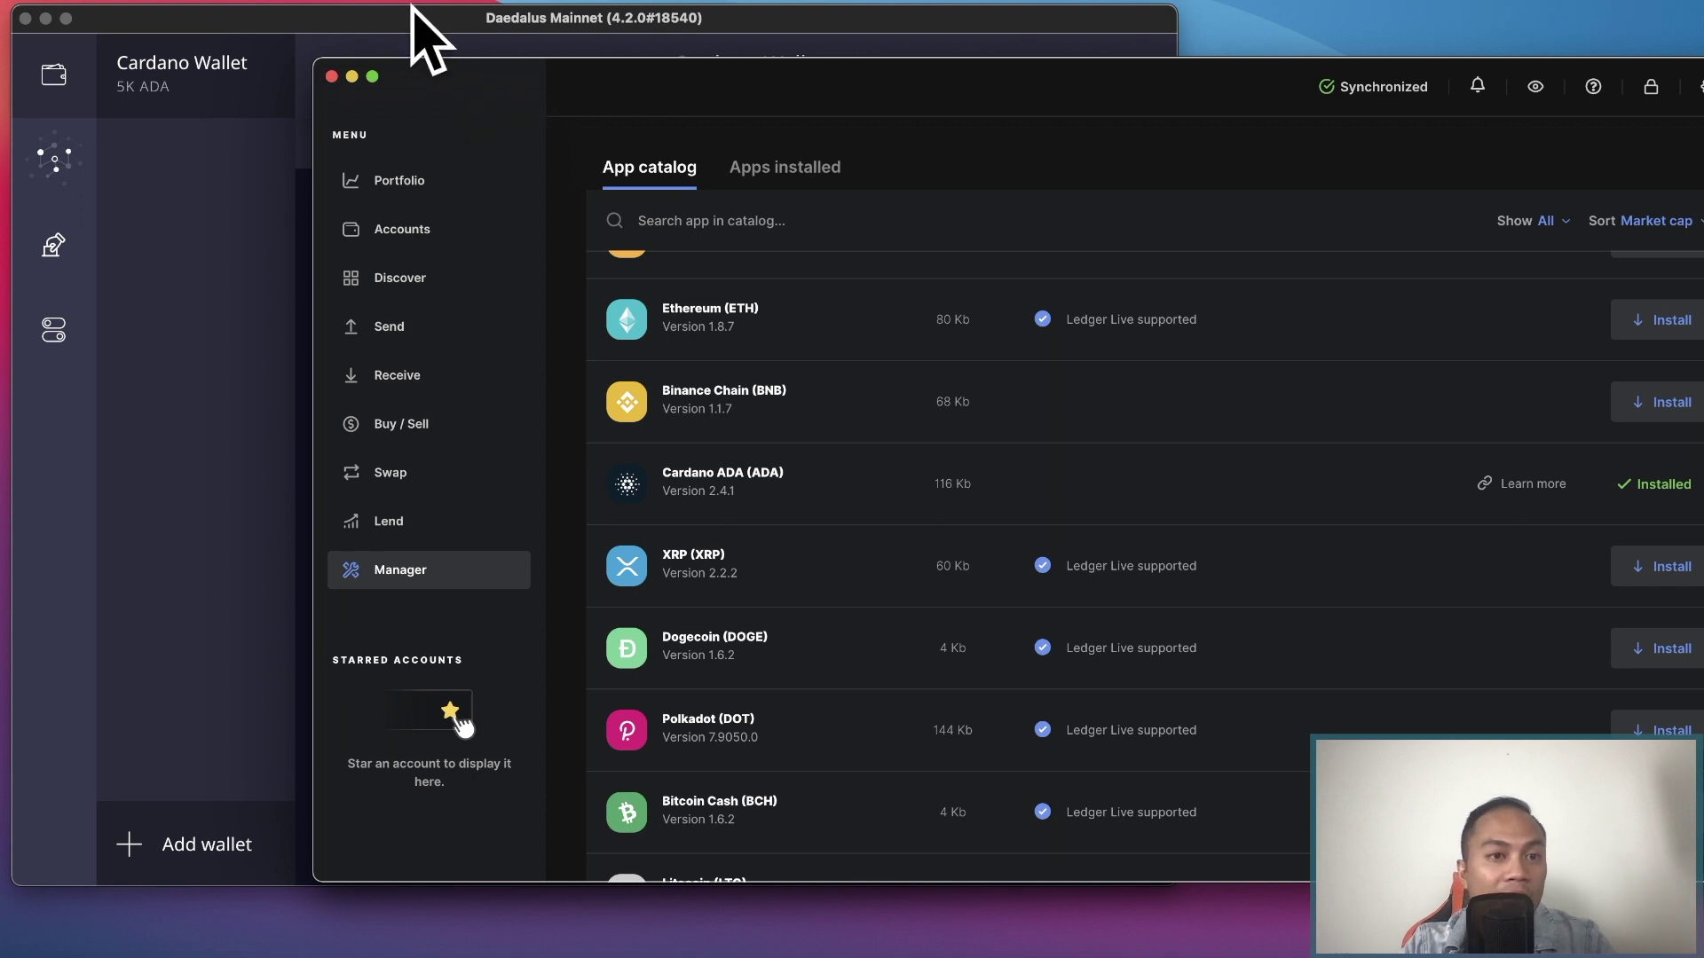
pyautogui.click(417, 18)
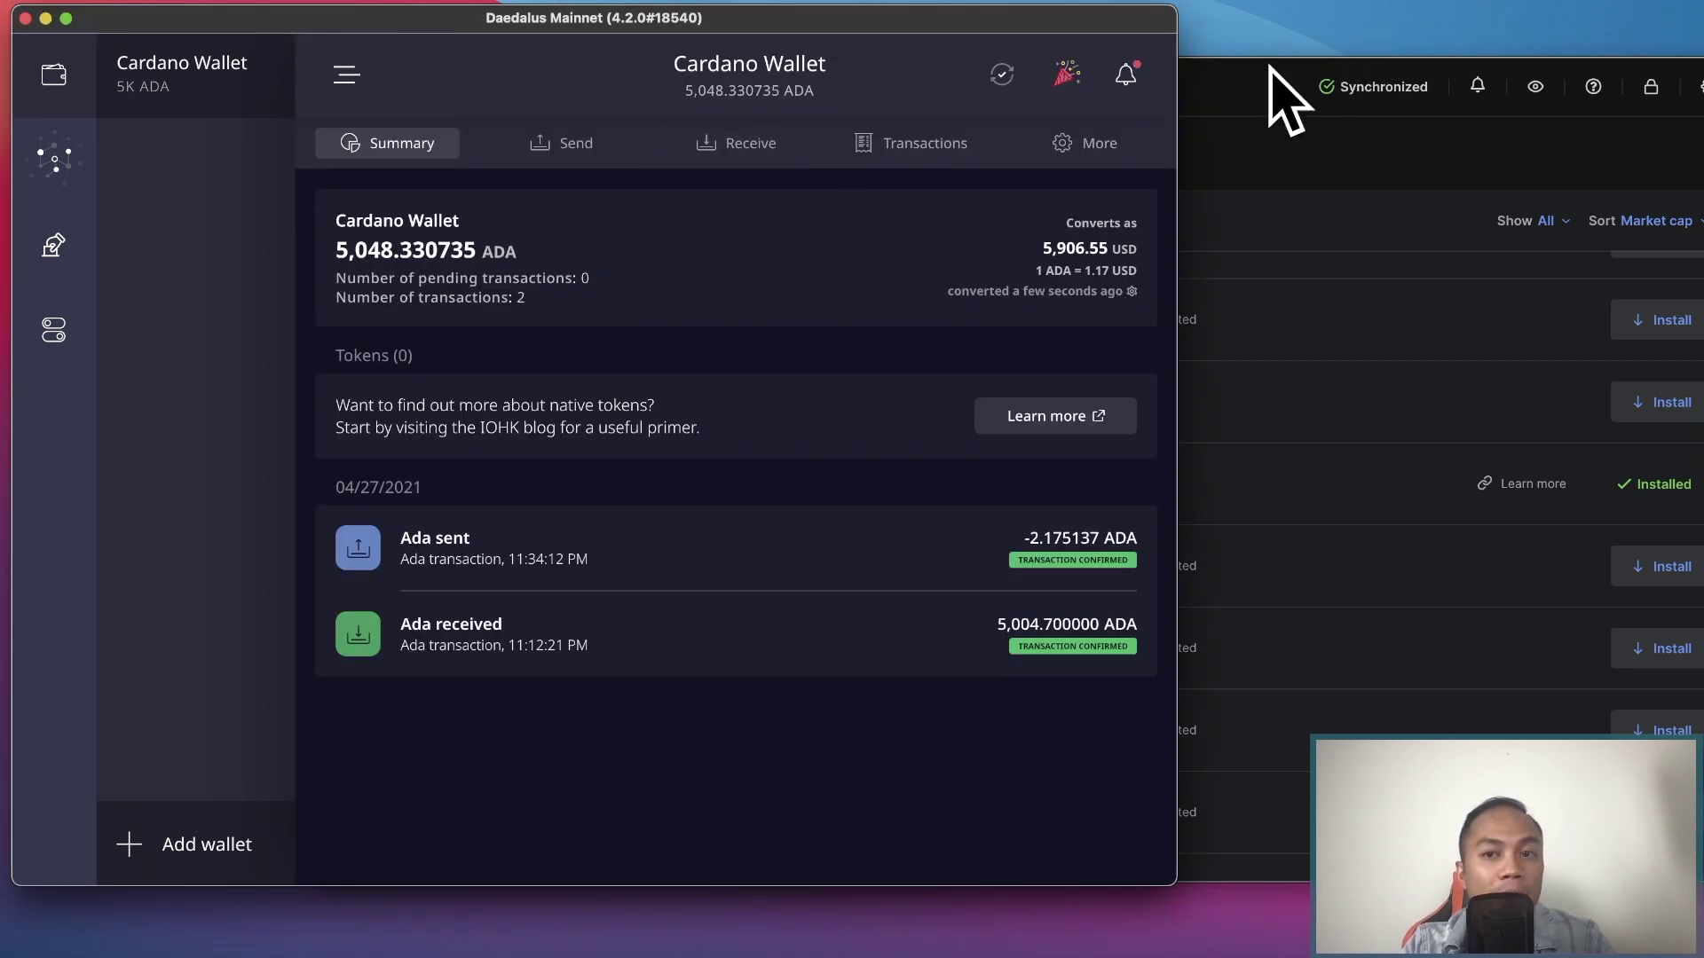
pyautogui.click(1286, 95)
# Switch to full-screen Google Chrome, search Google for cardano.org in a new tab, and open the official Cardano website.
pyautogui.click(334, 954)
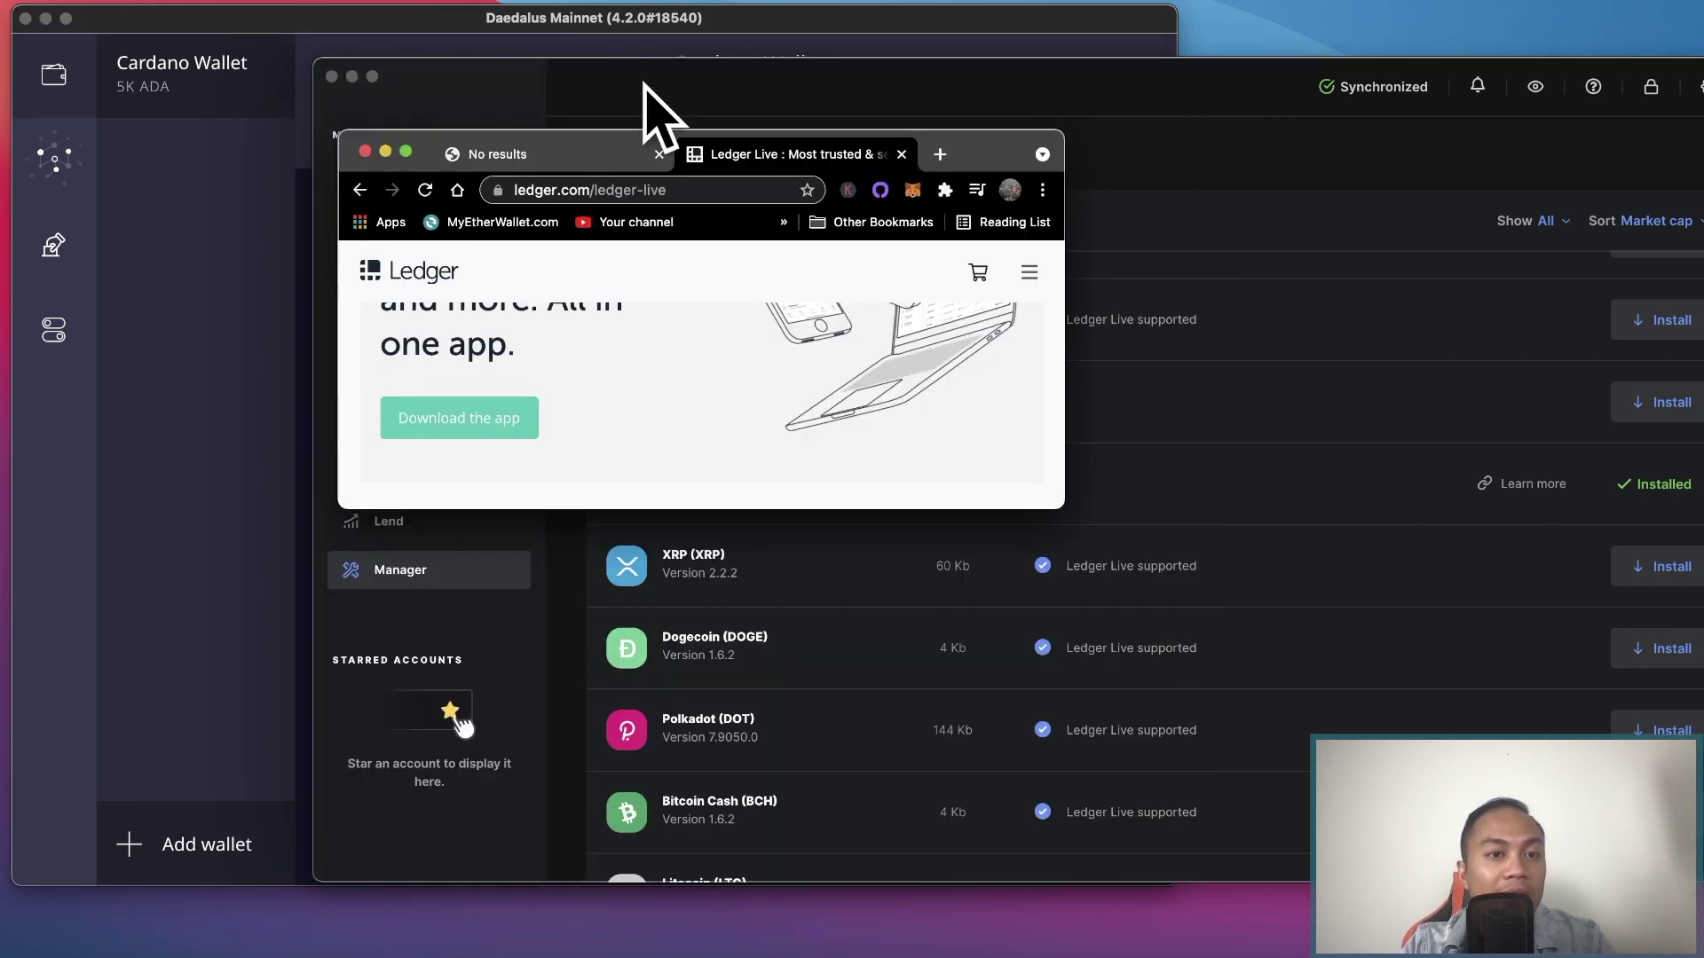
pyautogui.click(406, 151)
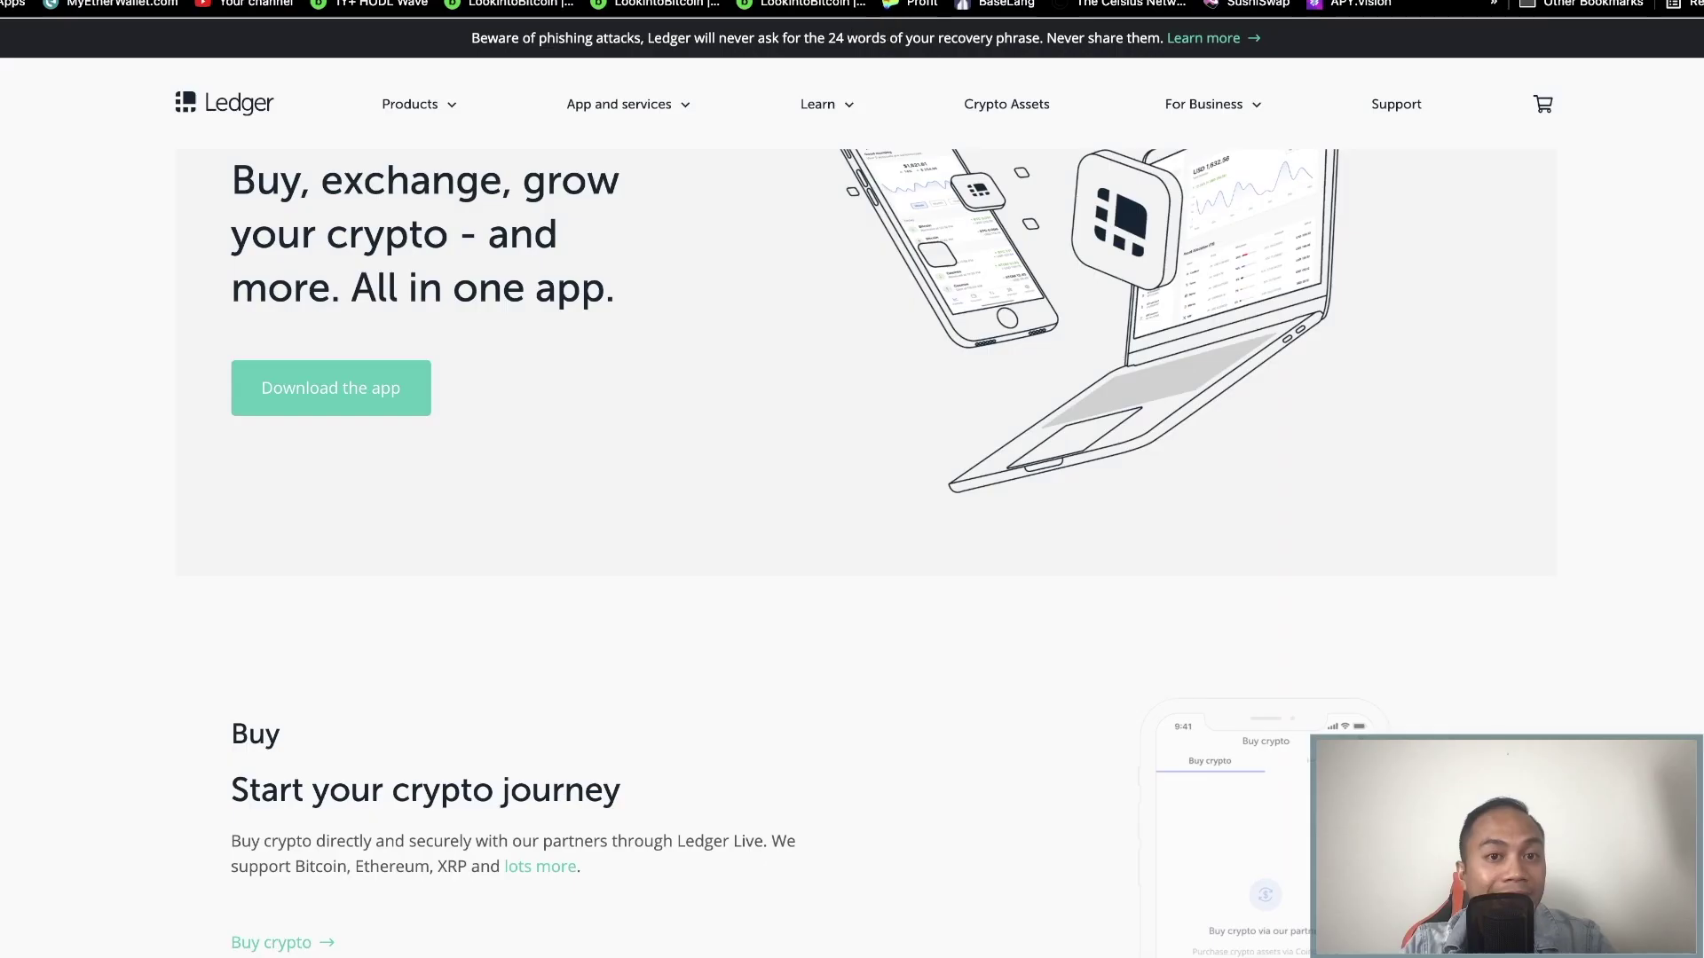
pyautogui.press('super+t')
pyautogui.write('g')
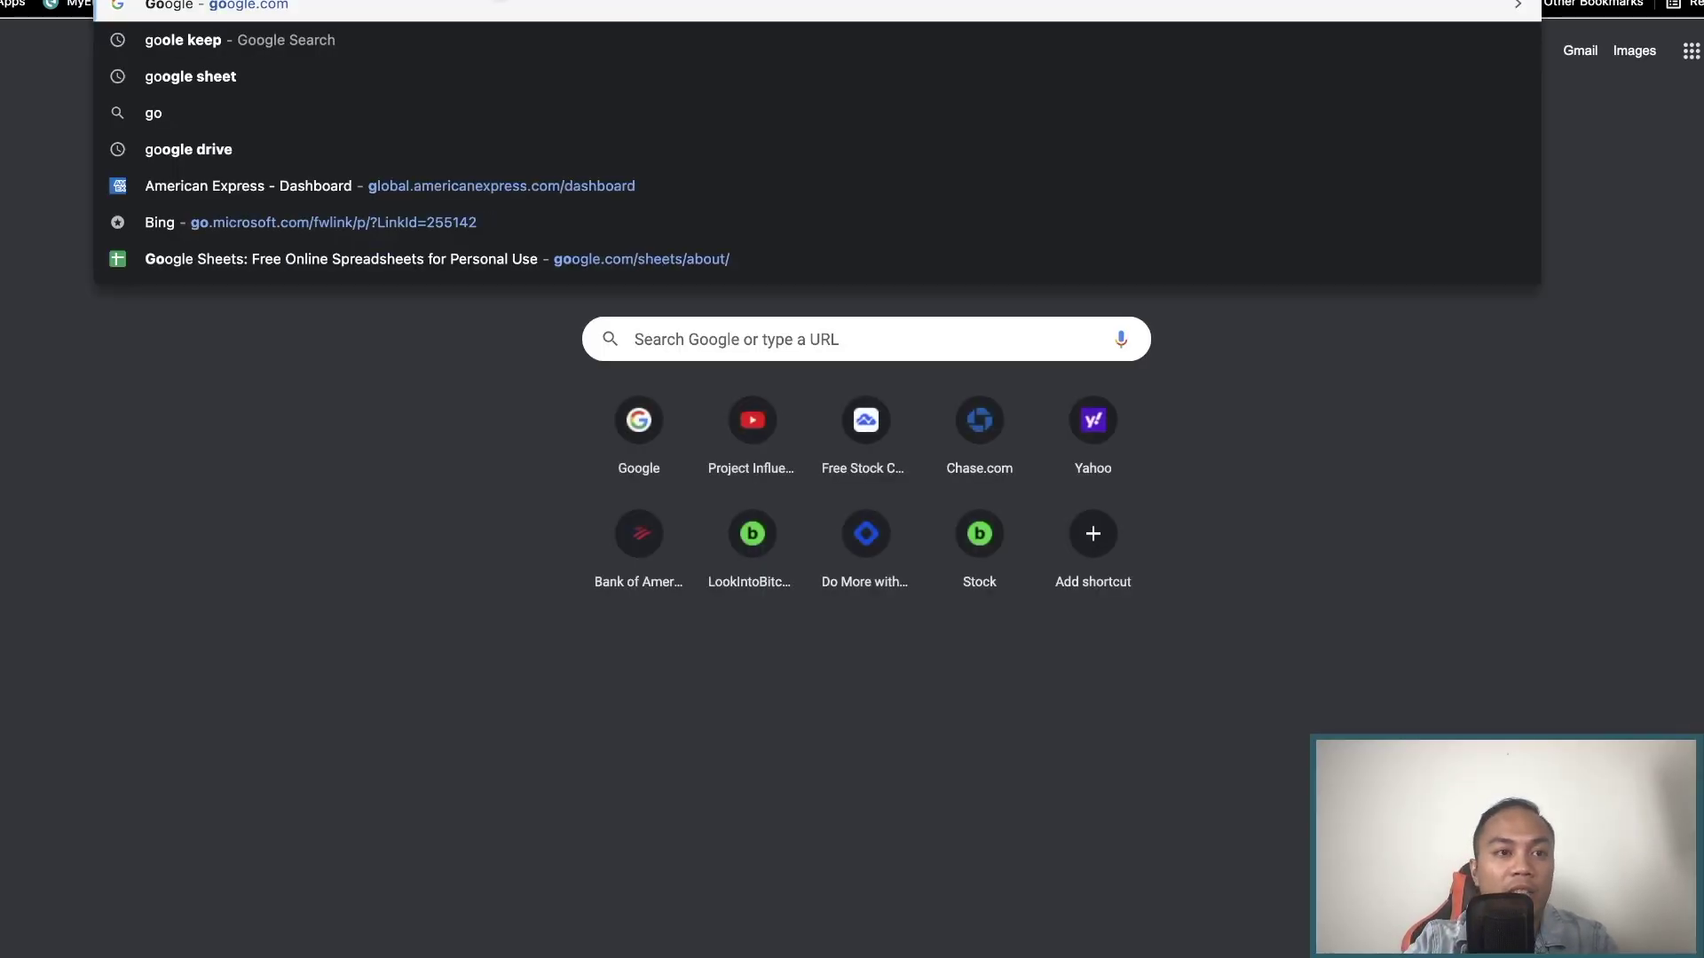
pyautogui.press('Return')
pyautogui.write('cardano')
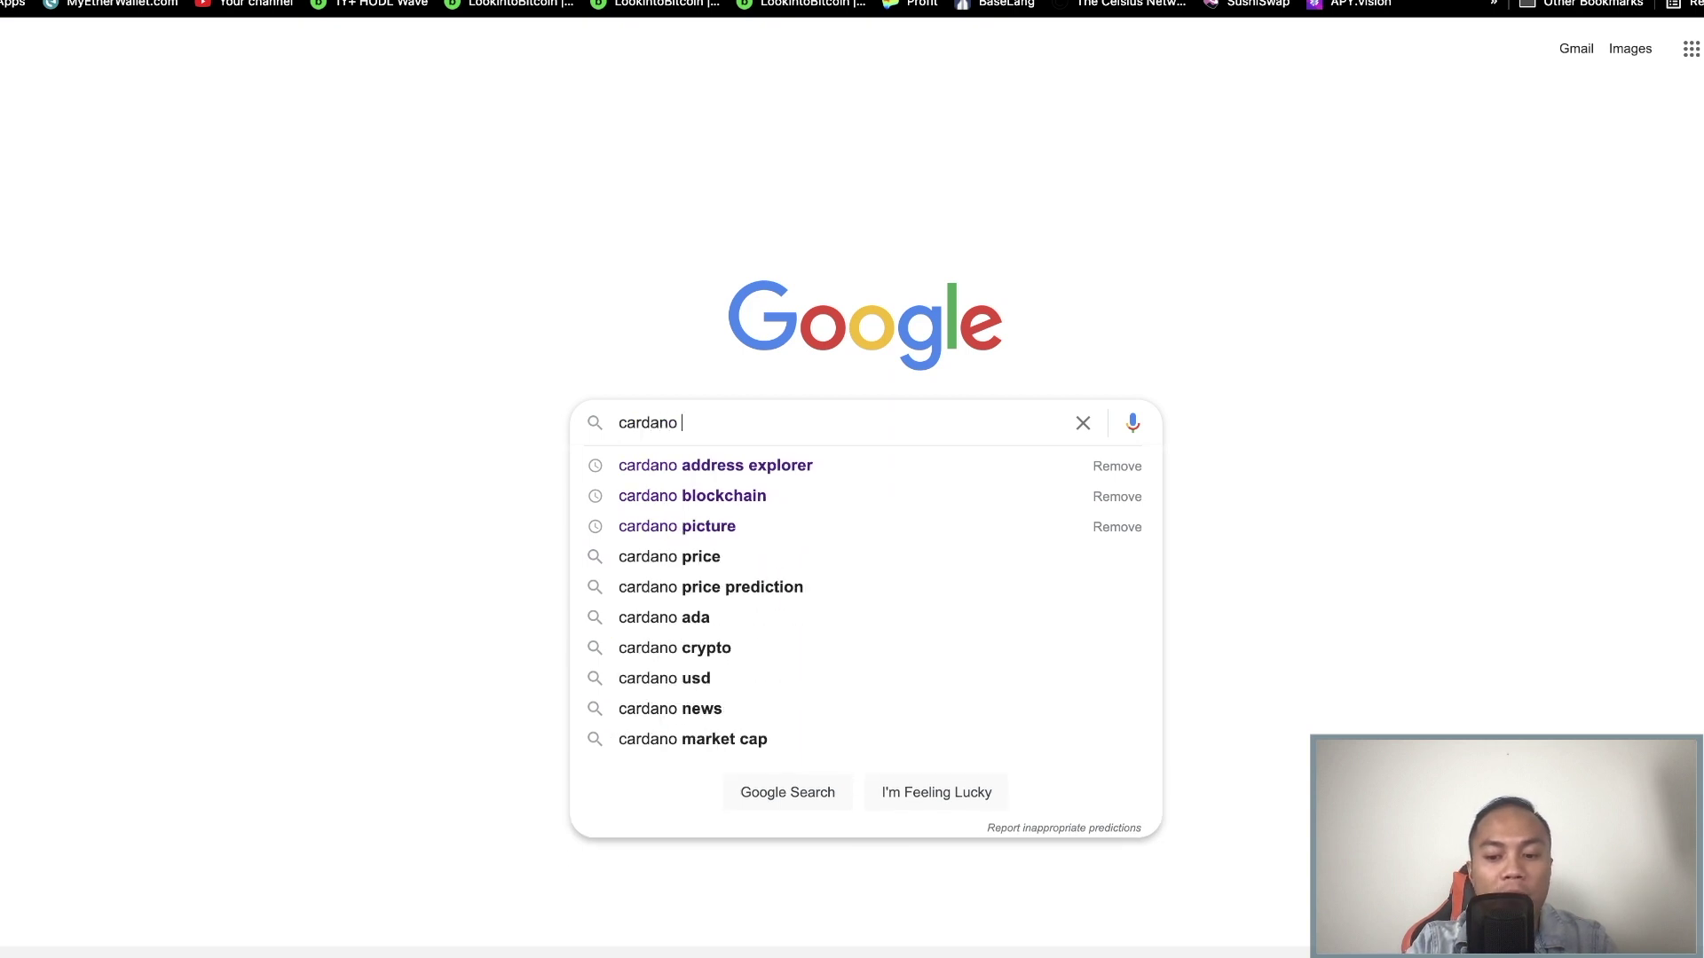
pyautogui.press('BackSpace')
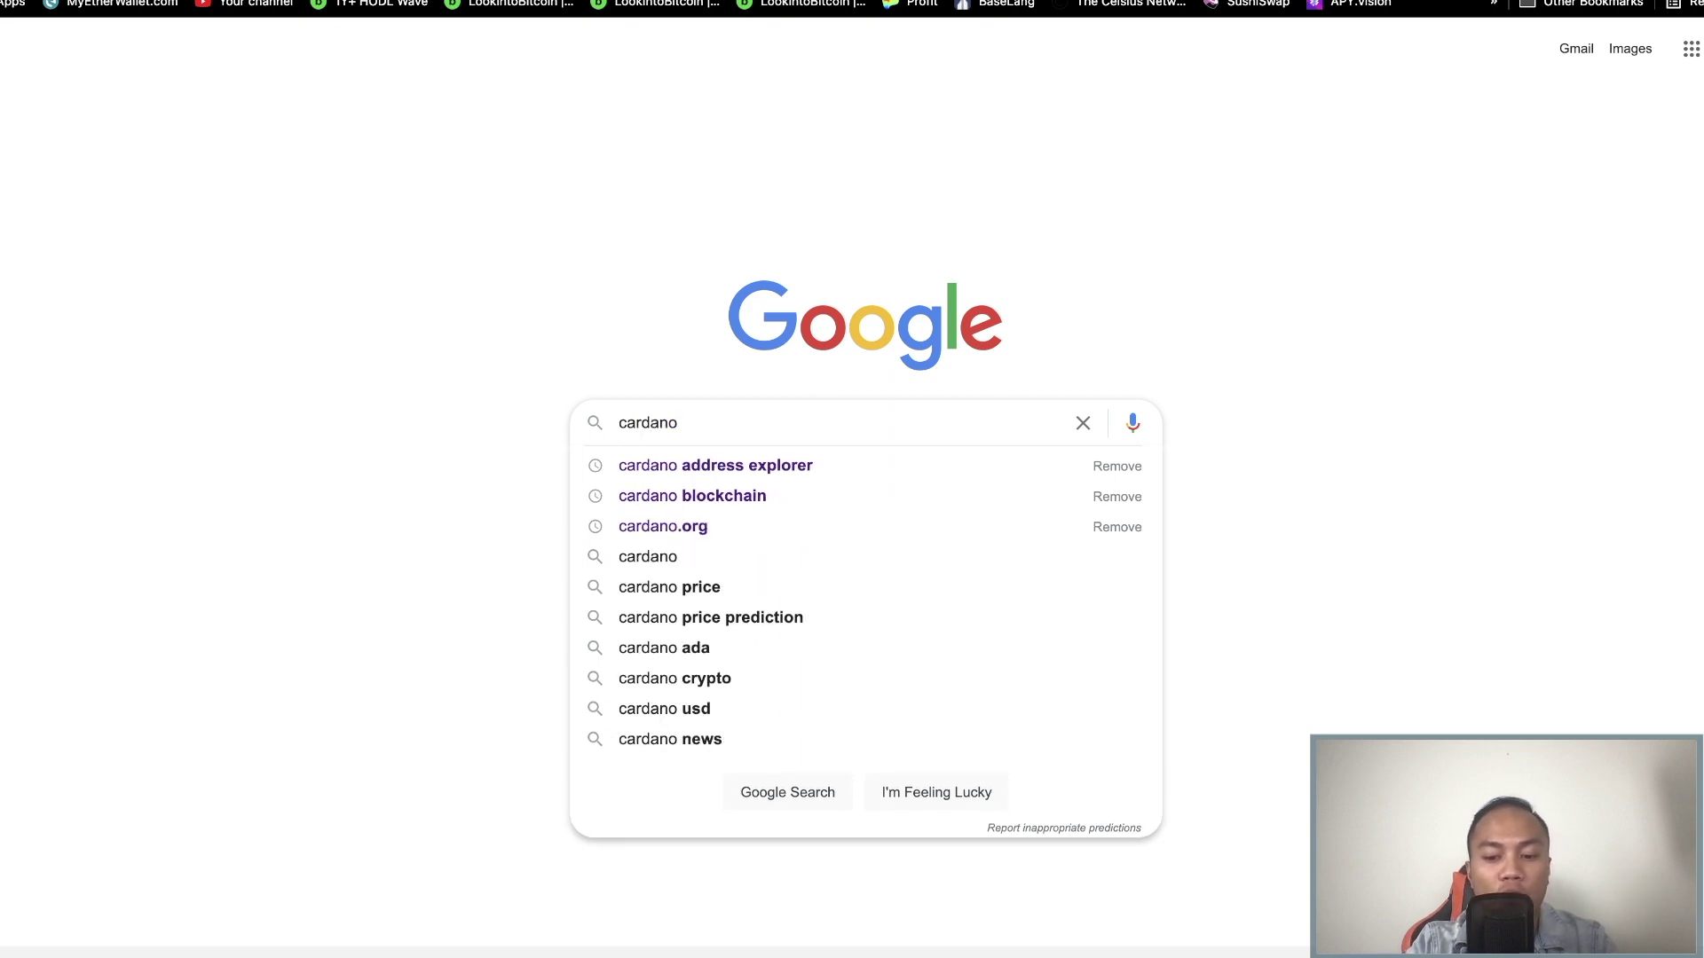
pyautogui.write('.org')
pyautogui.press('Return')
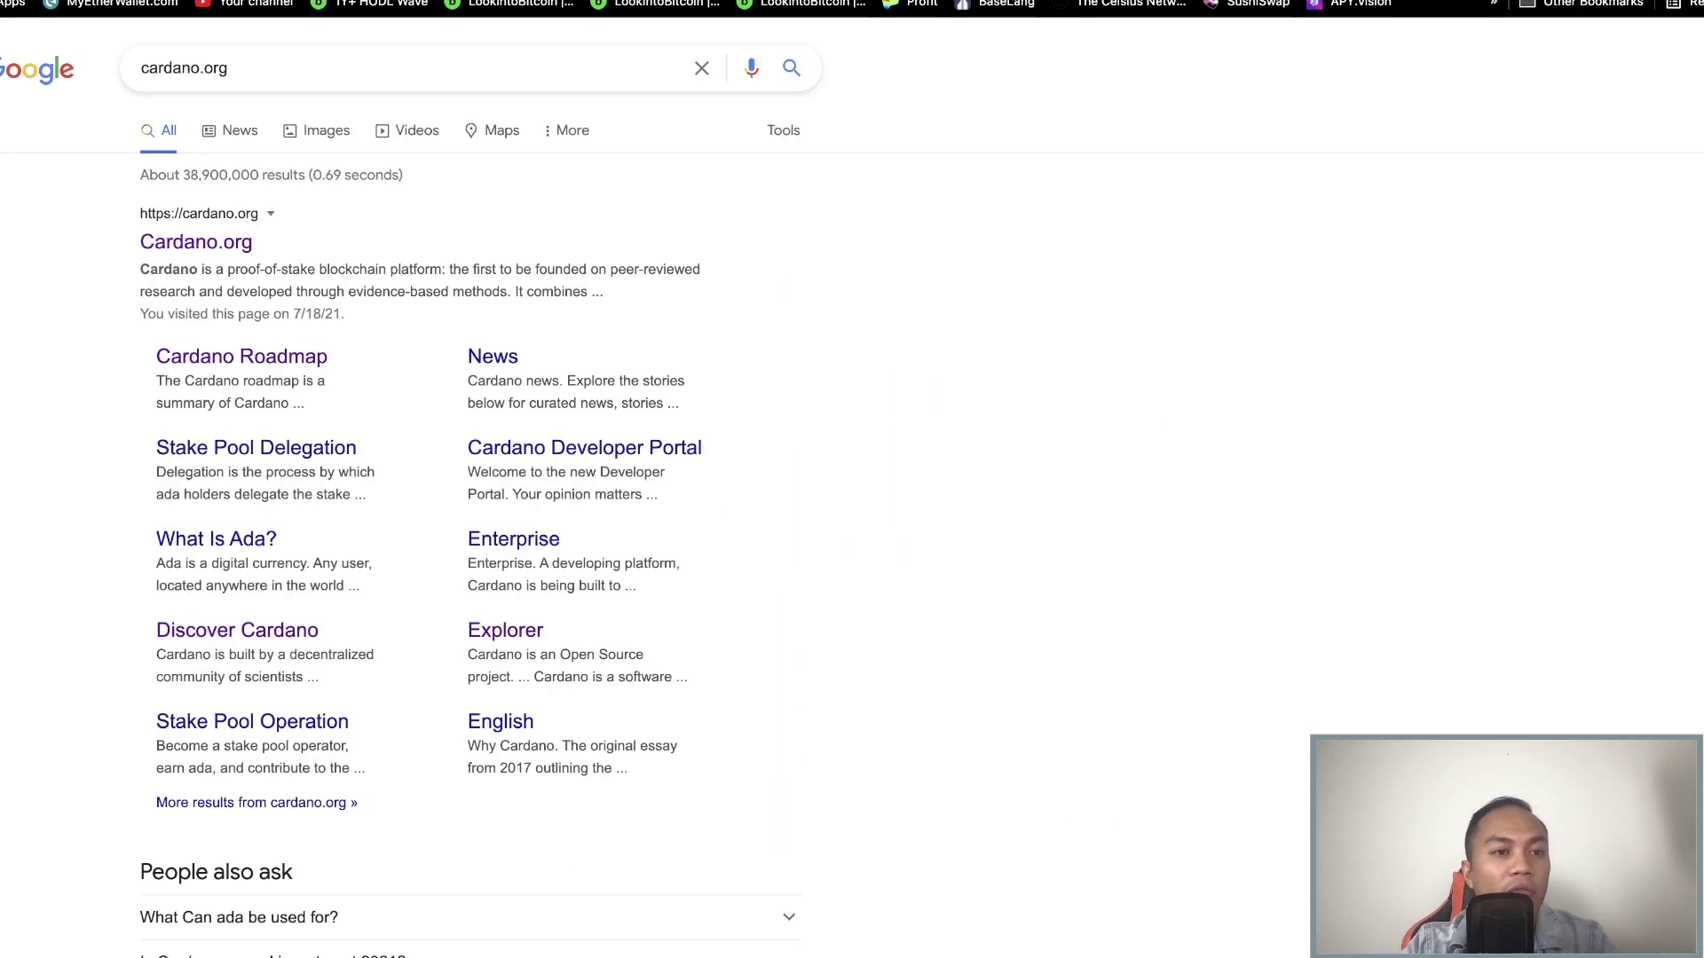
pyautogui.click(197, 253)
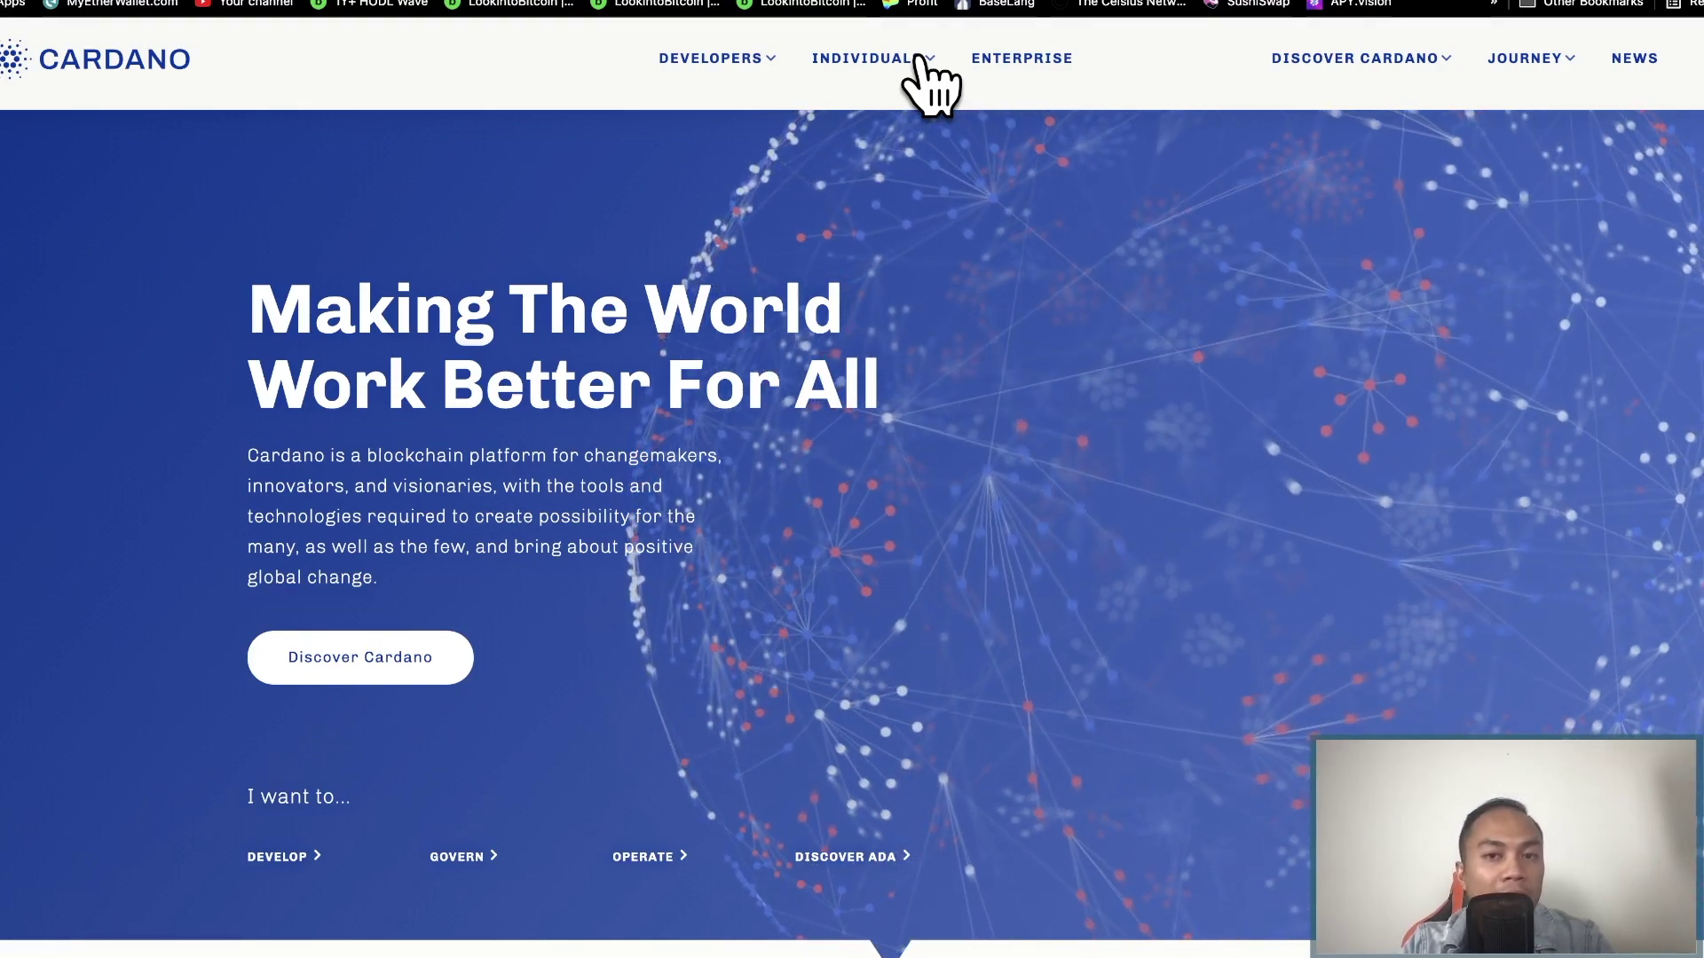
# Open the Daedalus Wallet site from Cardano's offerings for individuals and review its download page for desktop operating systems.
pyautogui.click(919, 61)
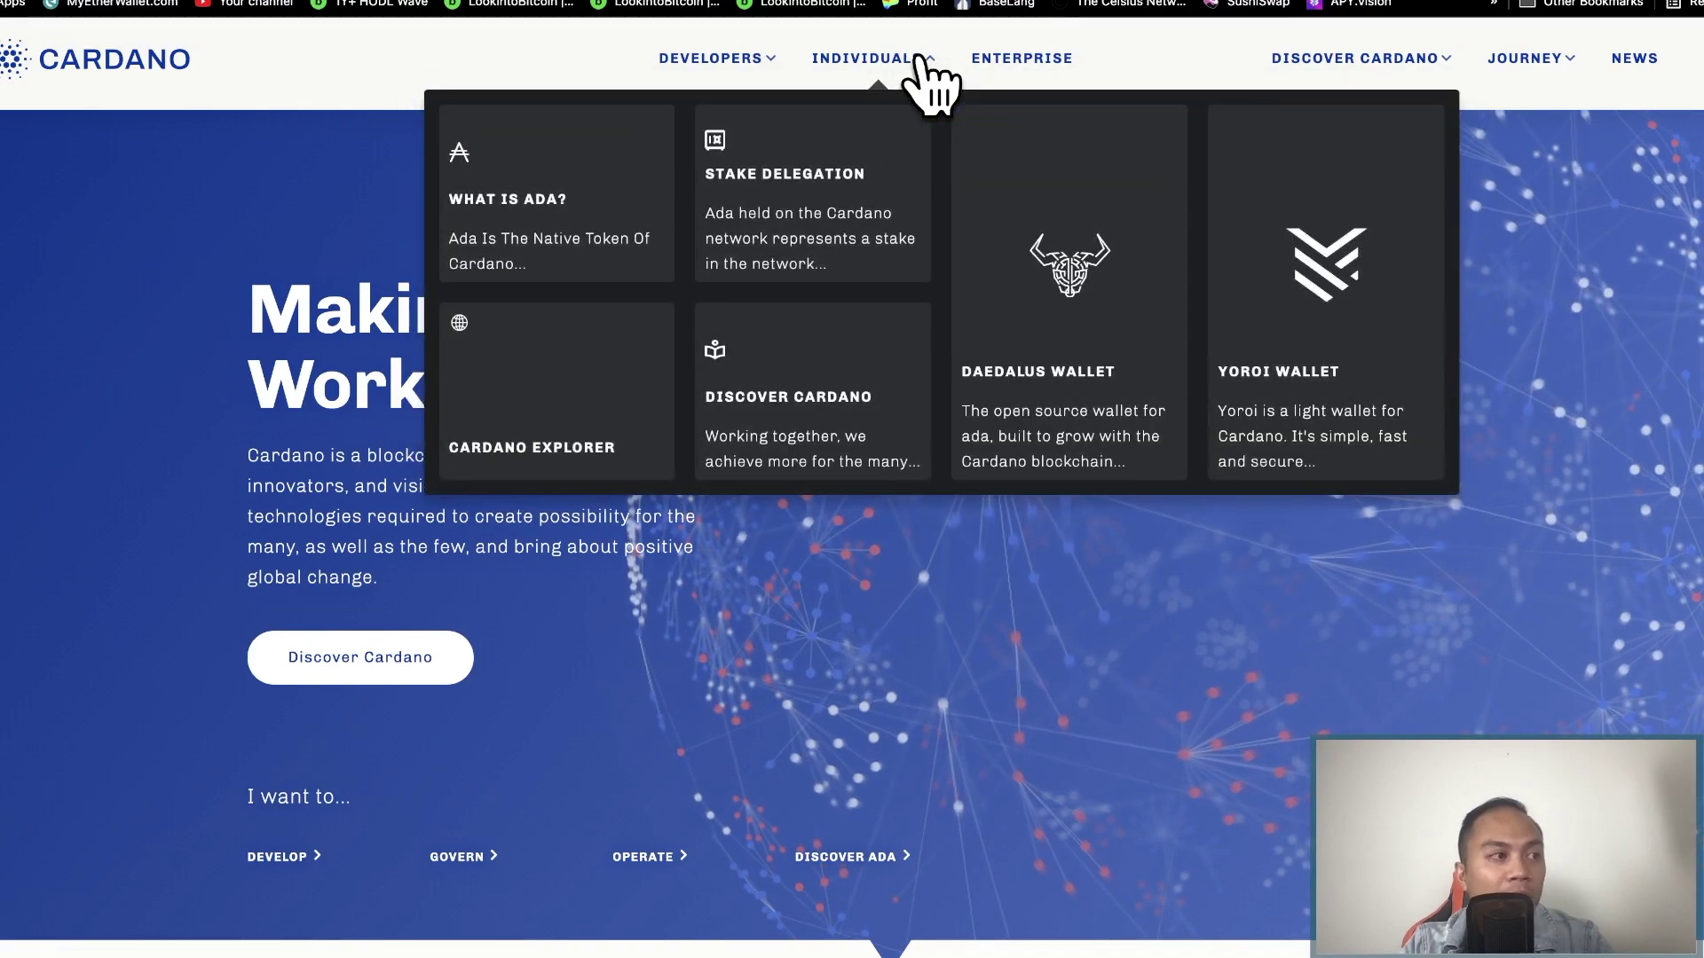
pyautogui.click(1060, 337)
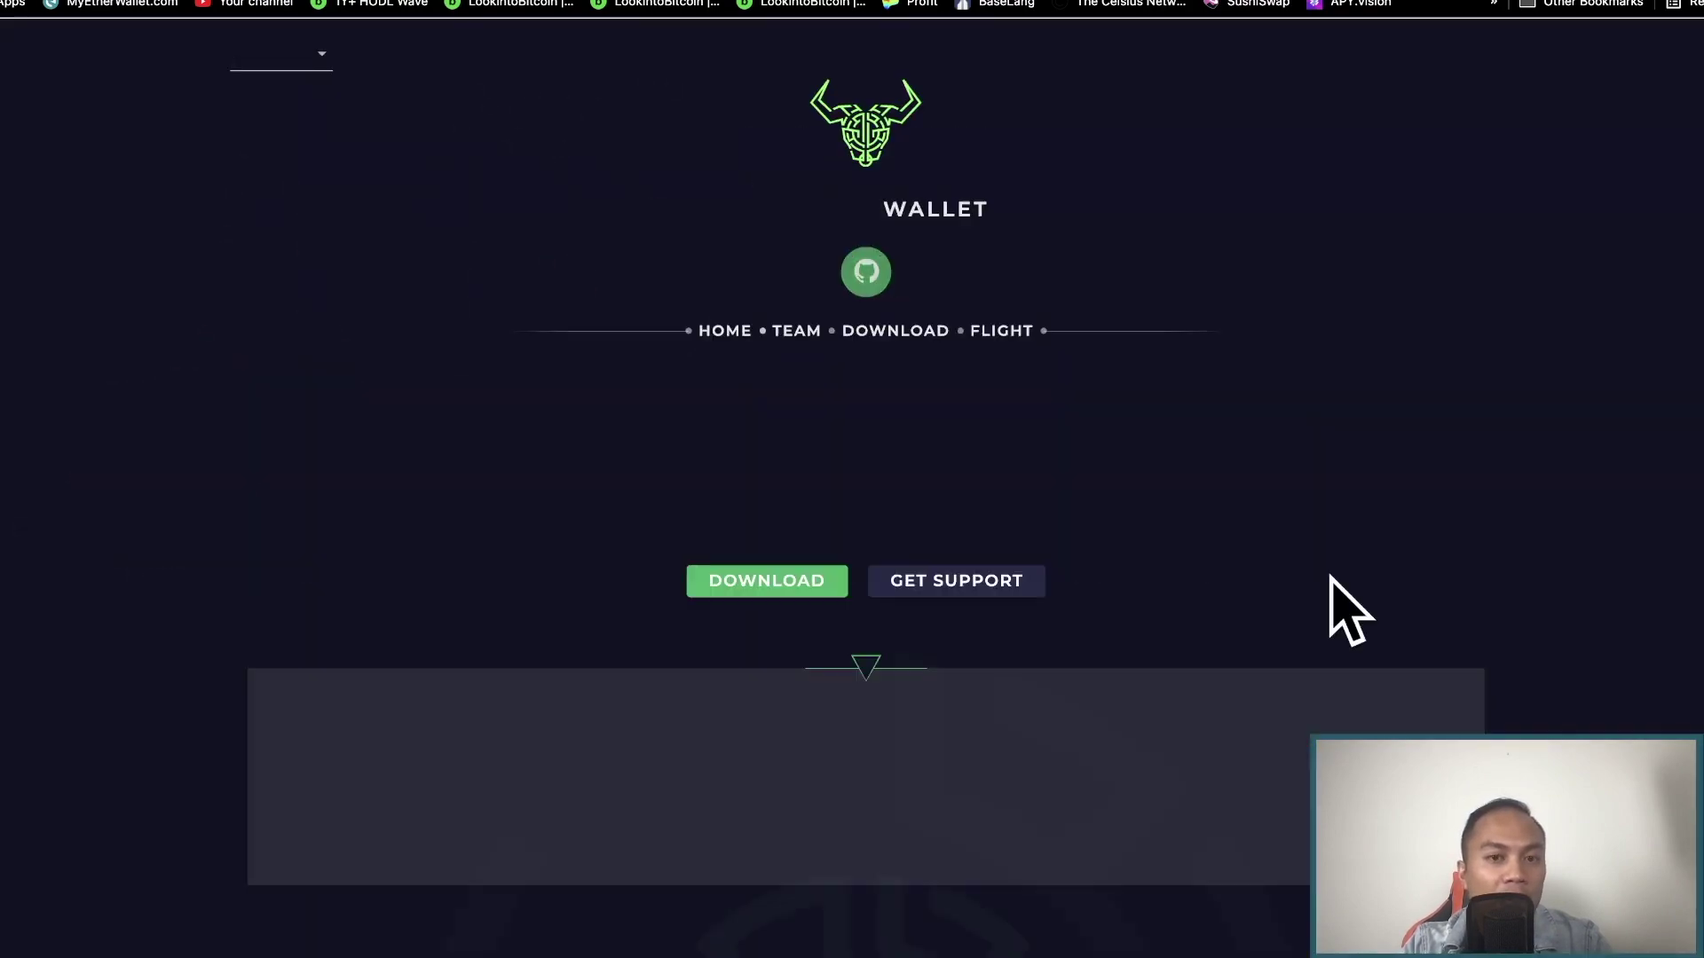
pyautogui.scroll(-7, 852, 479)
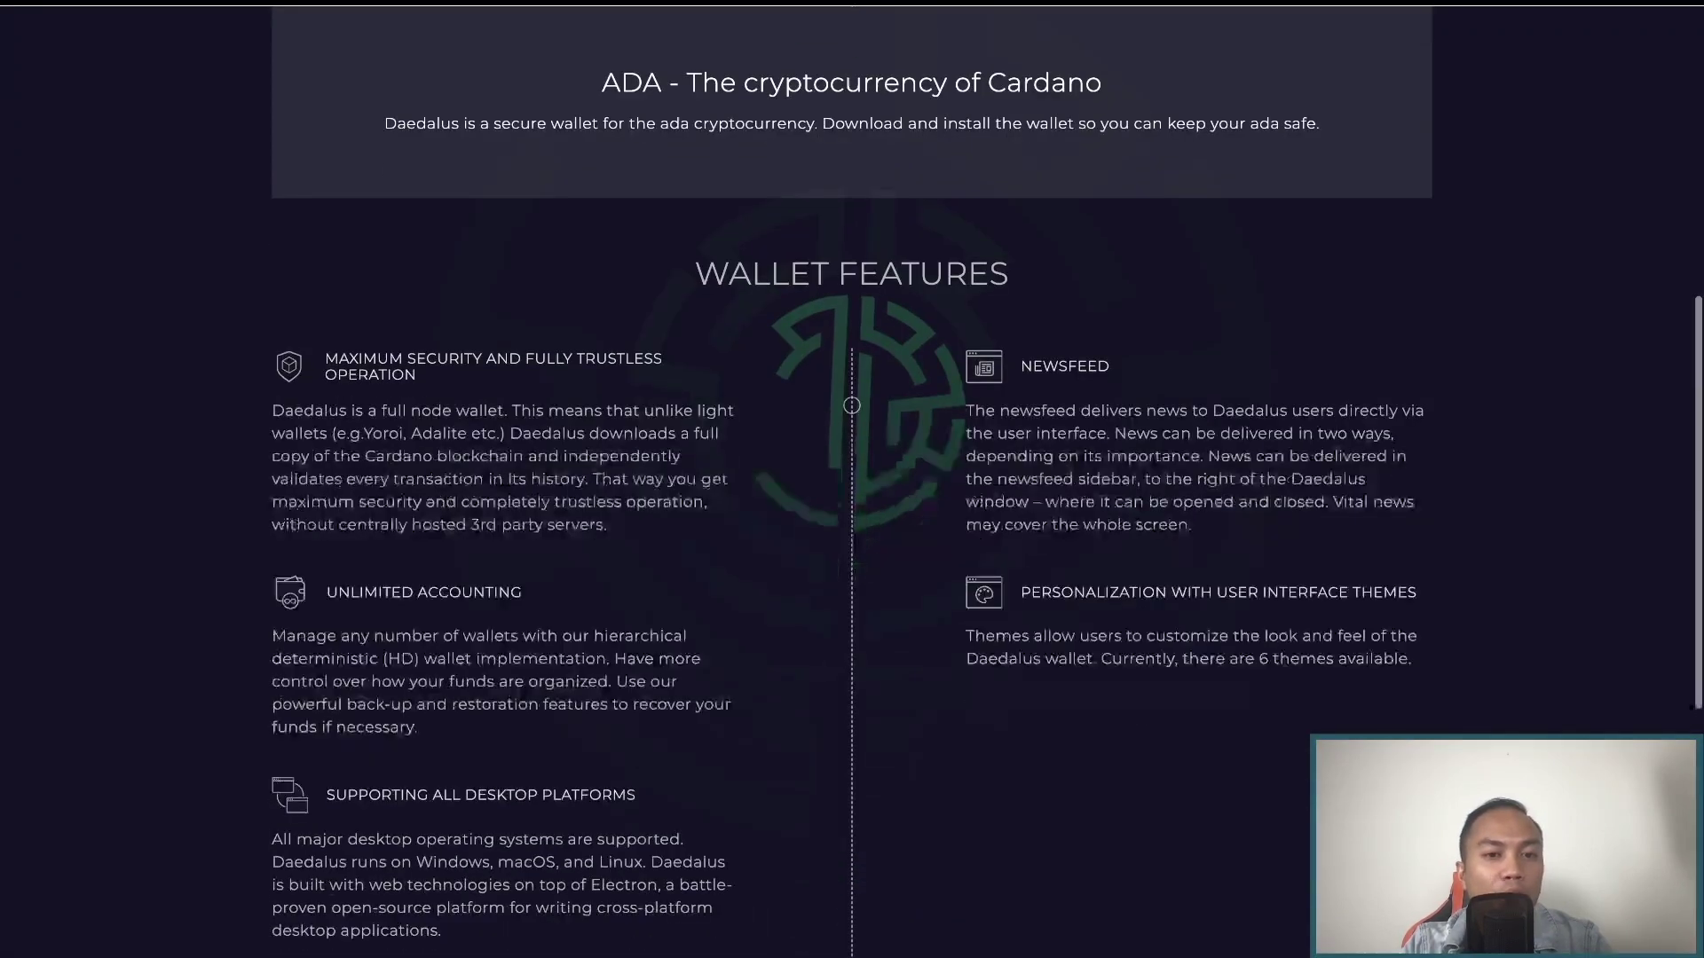
pyautogui.scroll(3, 852, 480)
pyautogui.scroll(4, 852, 479)
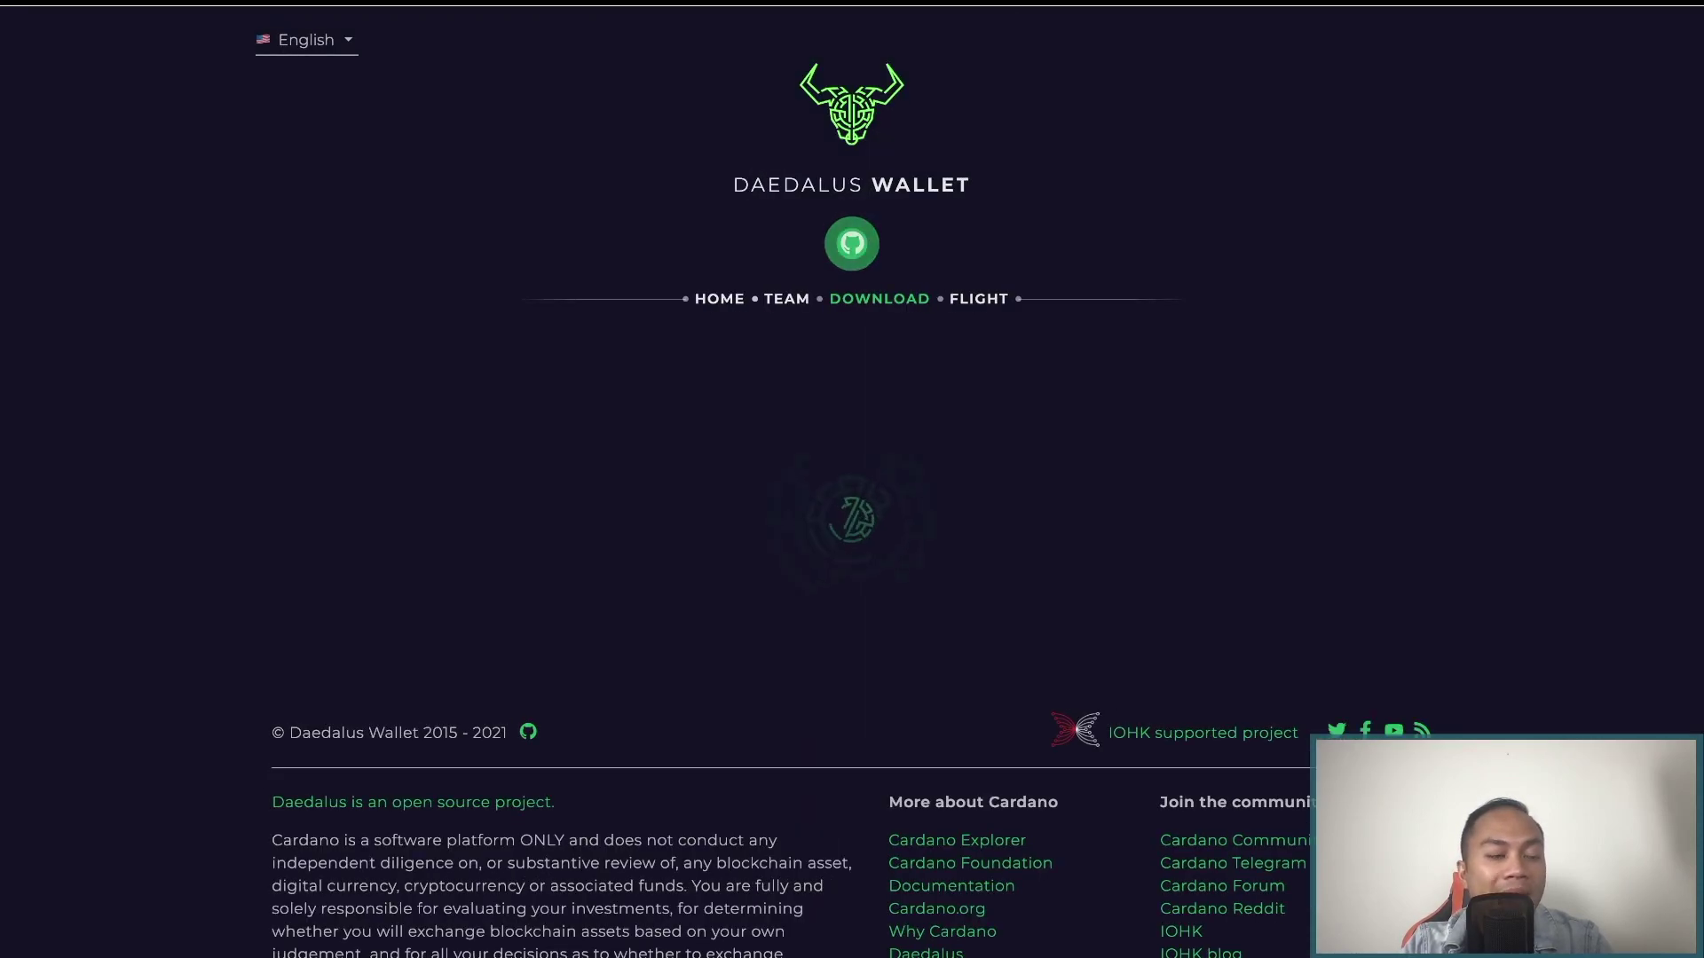
pyautogui.scroll(-2, 852, 480)
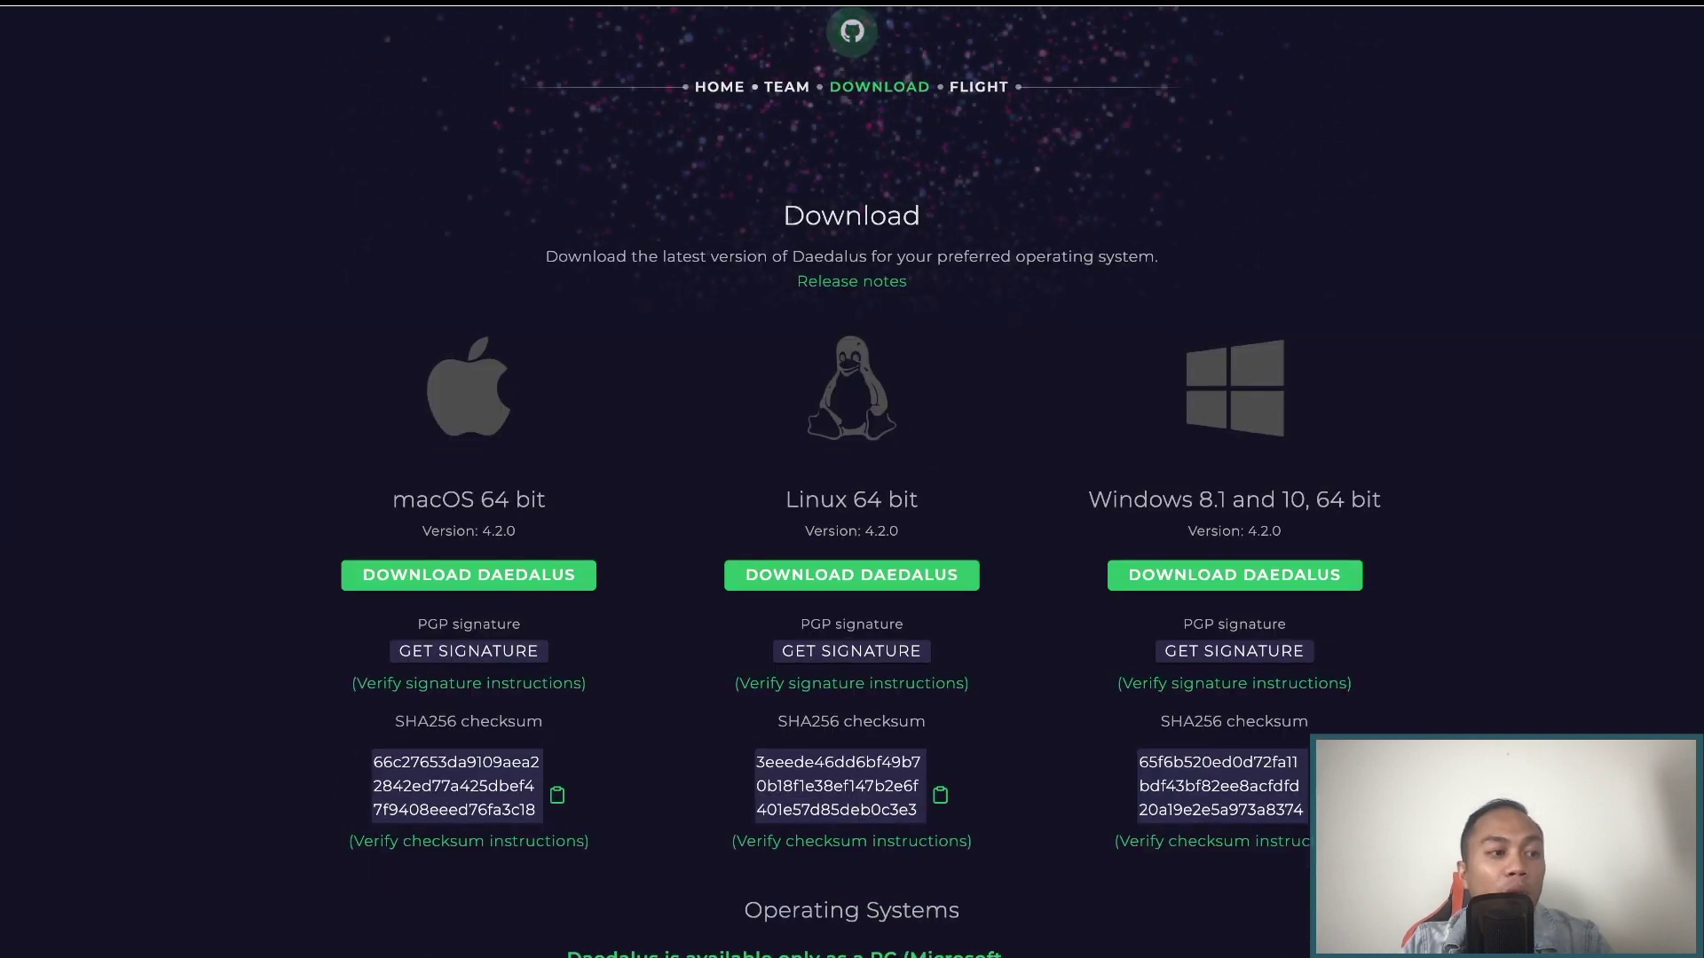
pyautogui.scroll(-2, 852, 479)
pyautogui.scroll(1, 852, 479)
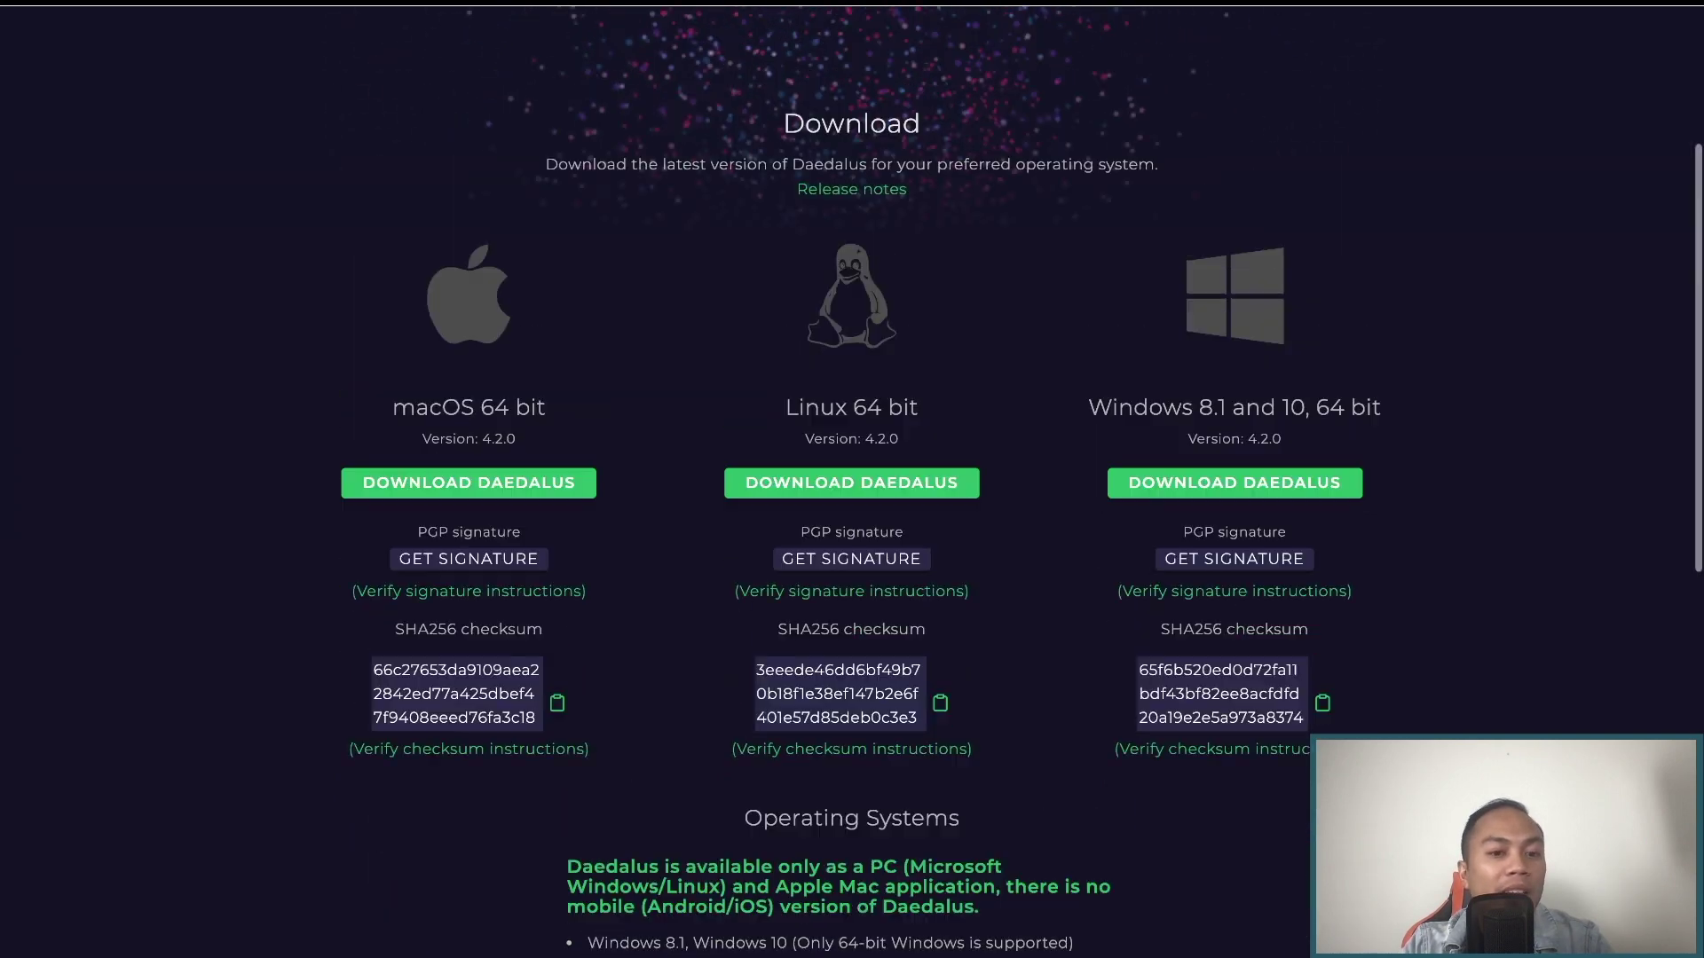
pyautogui.scroll(3, 852, 479)
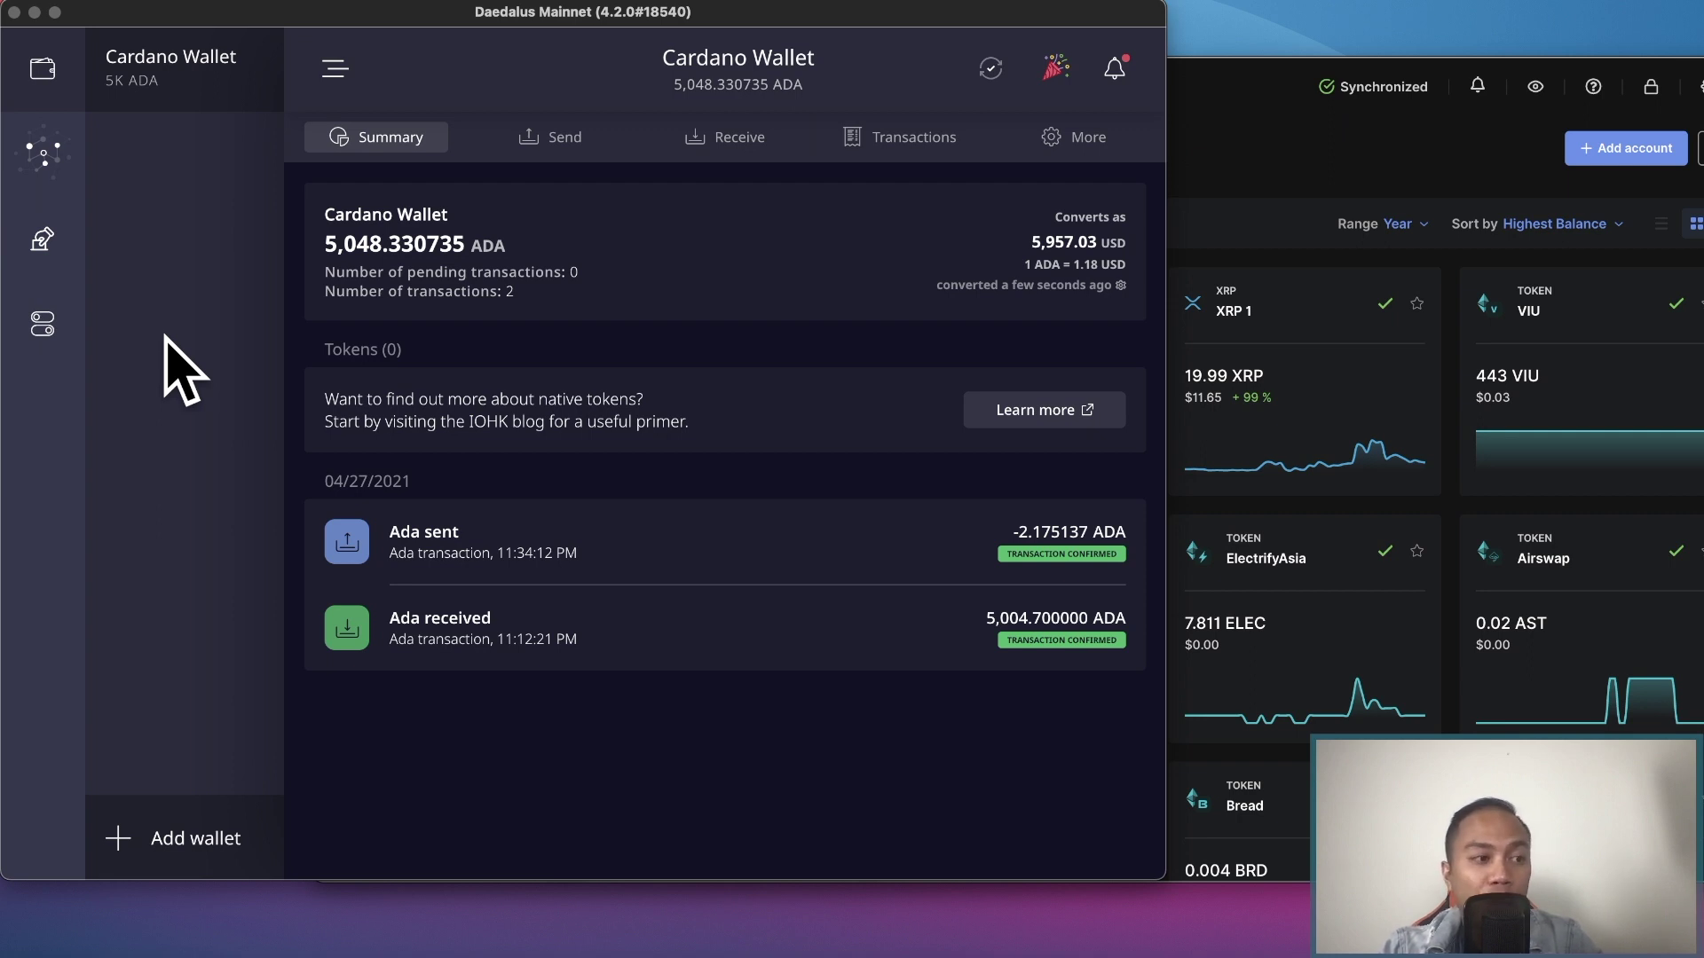
# Switch to Daedalus, add a wallet by pairing the Ledger Nano X hardware device, and open that wallet's summary.
pyautogui.click(213, 840)
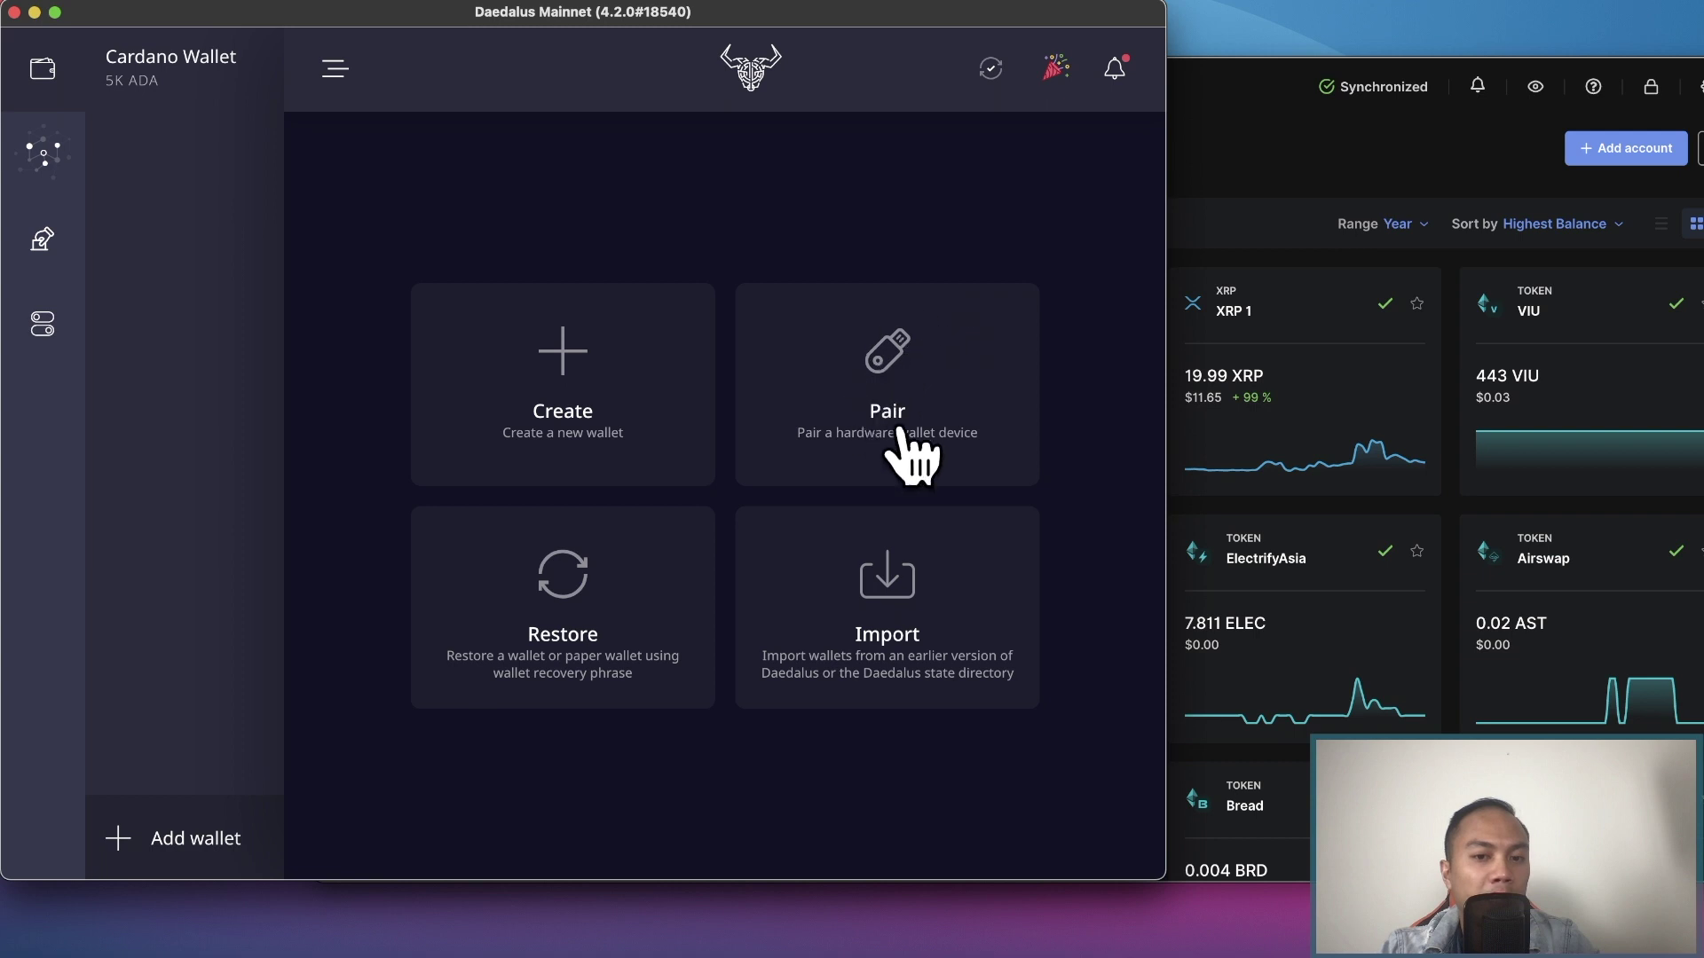
pyautogui.click(997, 430)
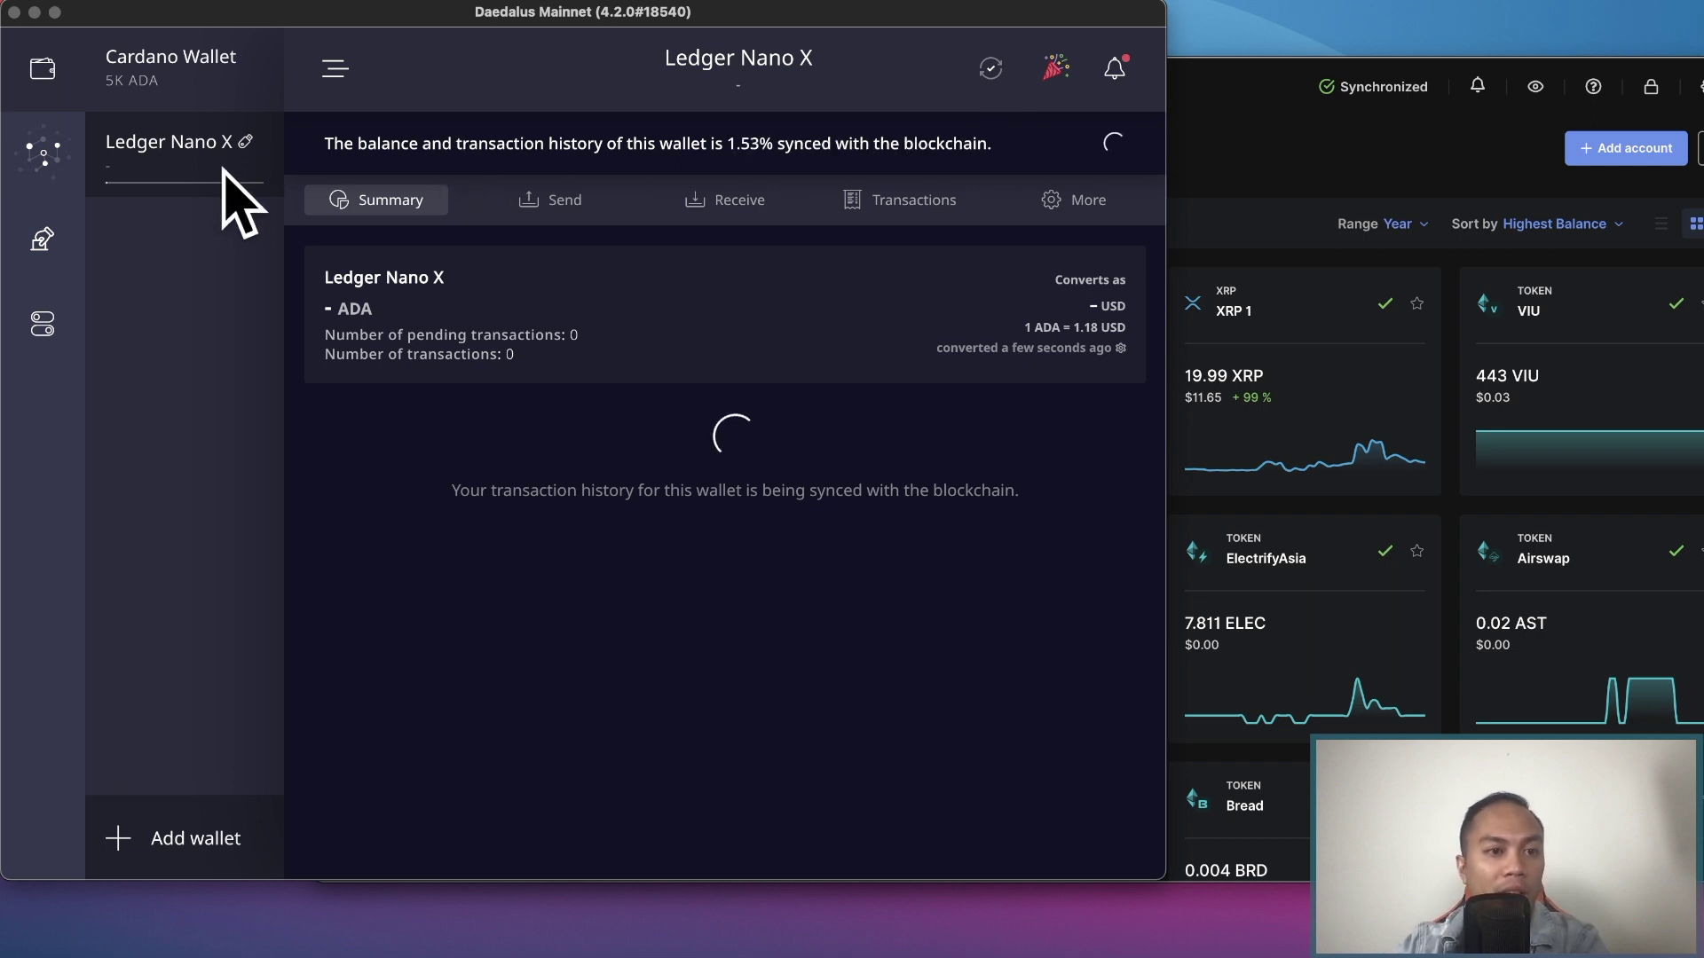
pyautogui.click(185, 156)
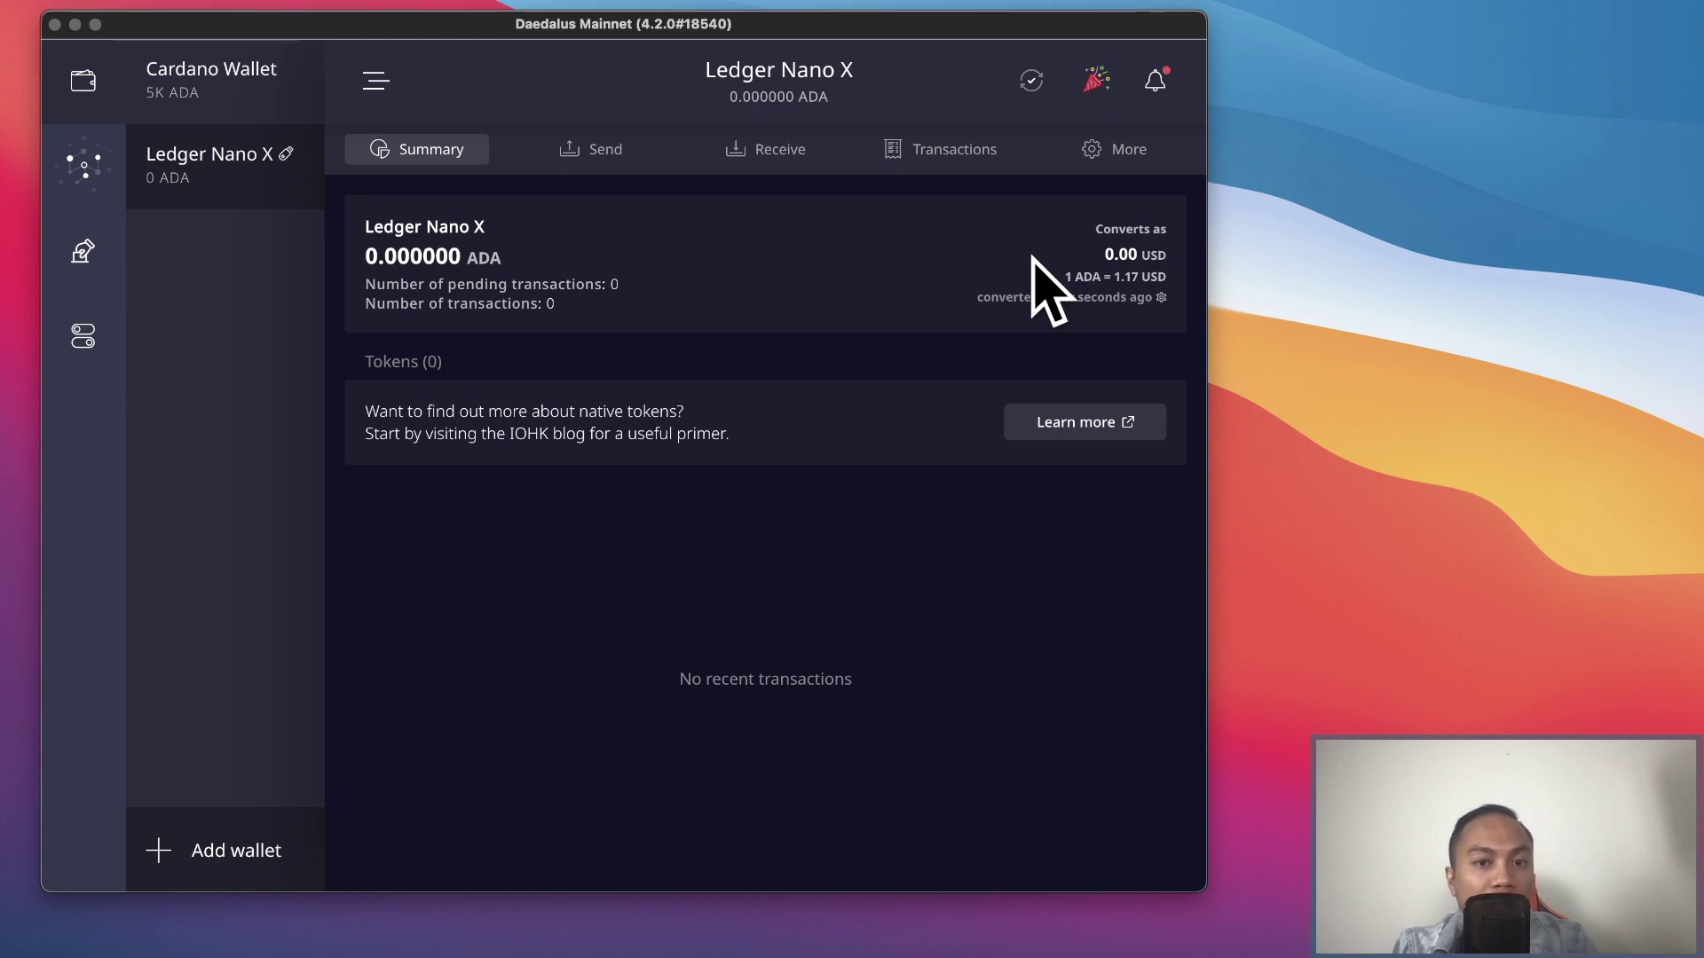
pyautogui.click(787, 565)
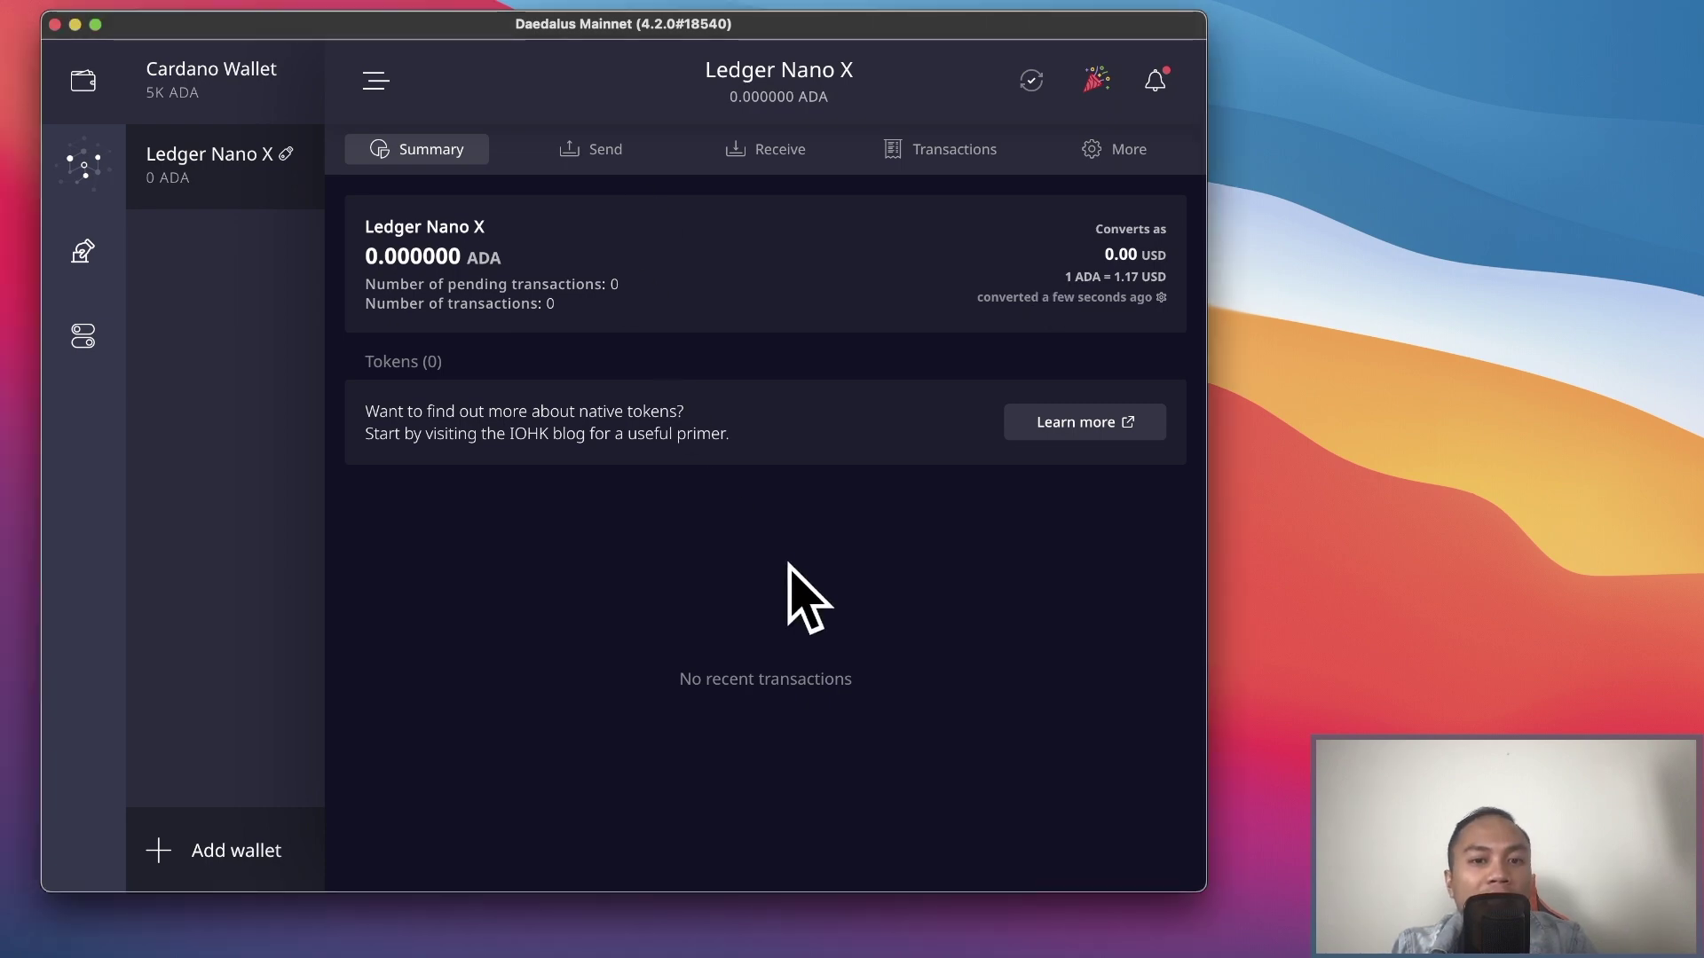
# Open the Ledger Nano X wallet's receiving addresses, browse the list, and copy the first address to the clipboard.
pyautogui.click(780, 165)
pyautogui.scroll(-5, 931, 648)
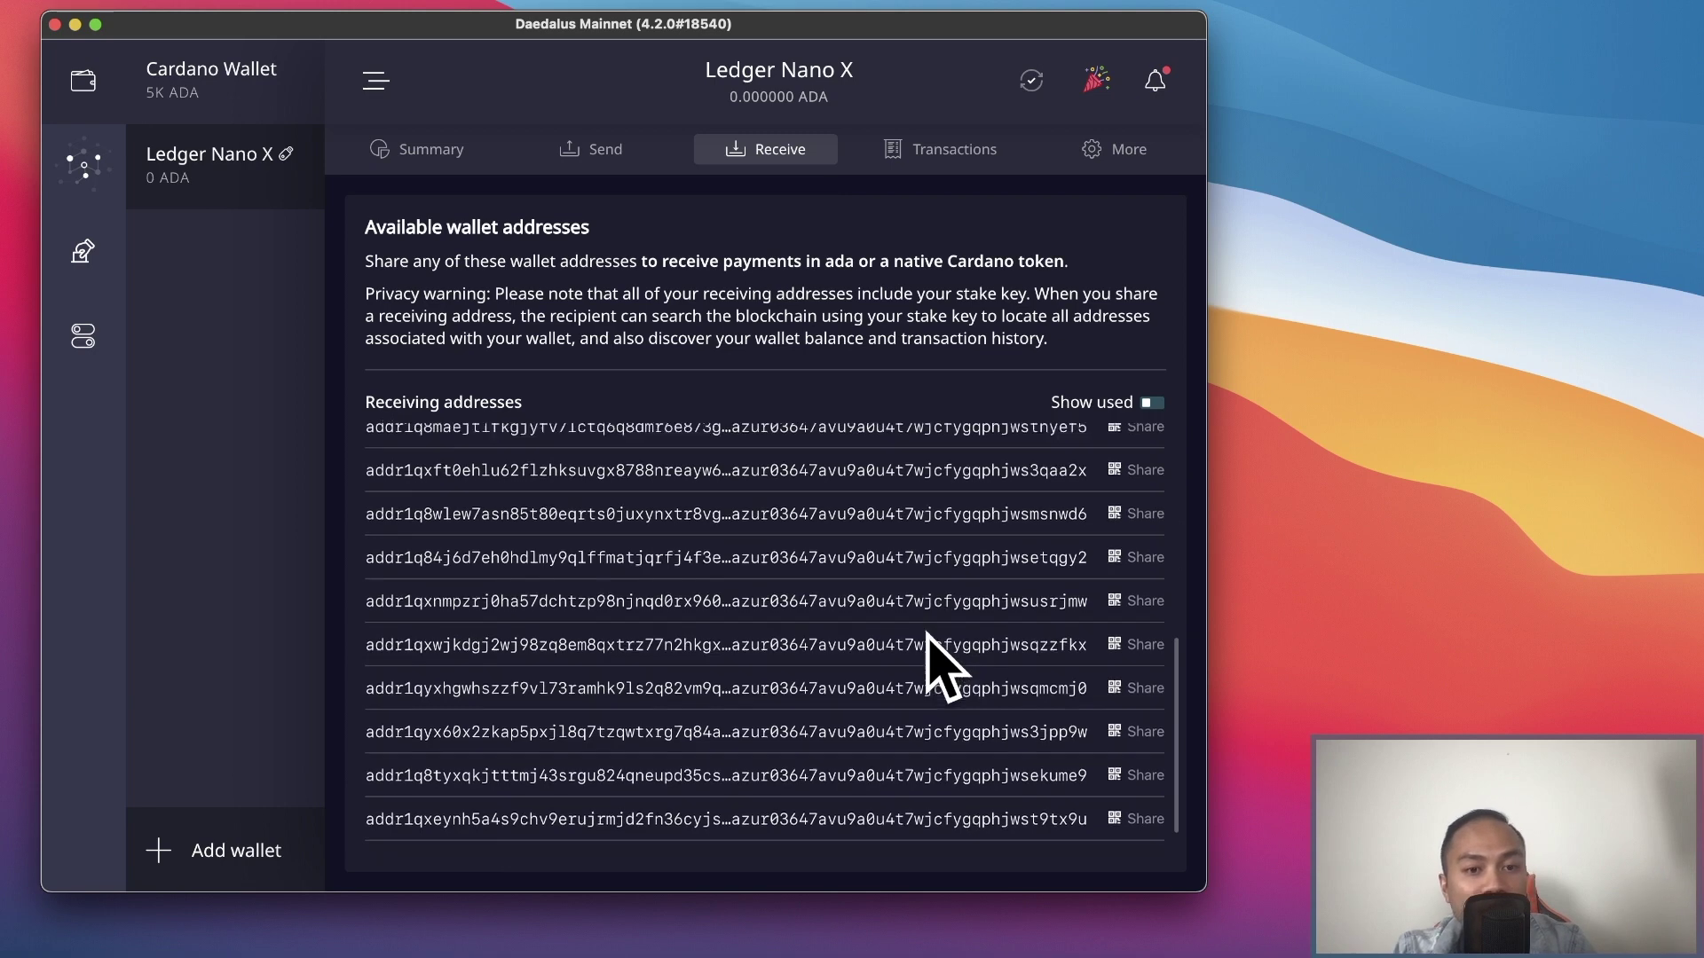
pyautogui.scroll(5, 929, 636)
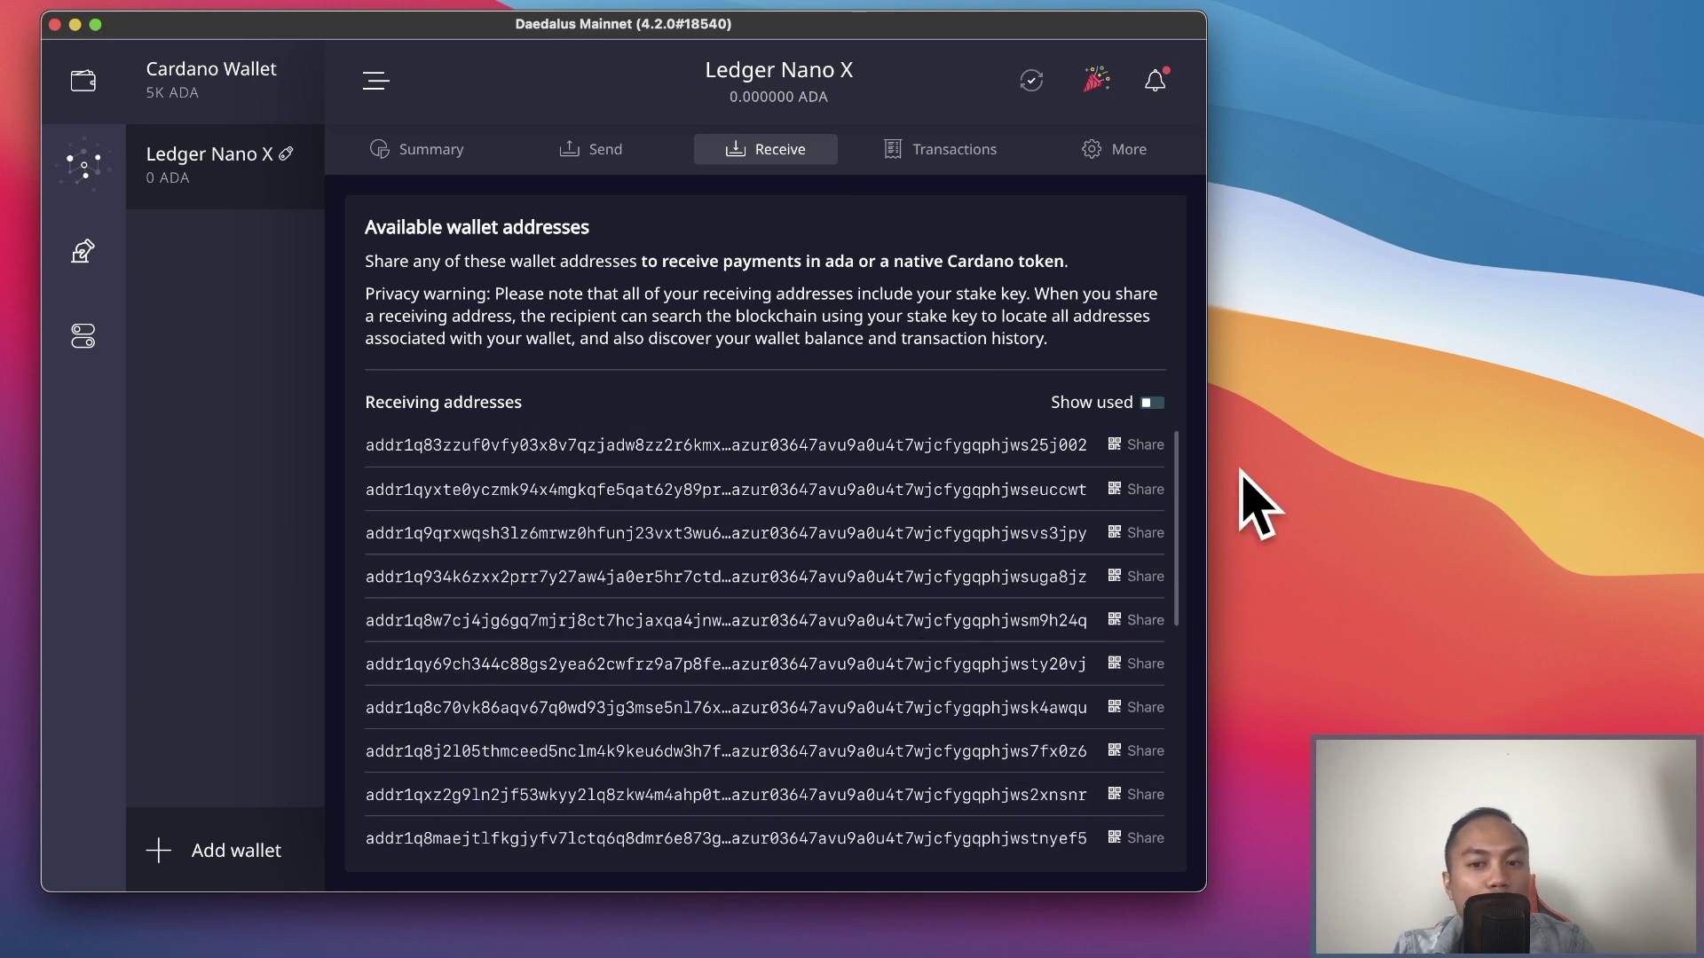
pyautogui.click(1136, 450)
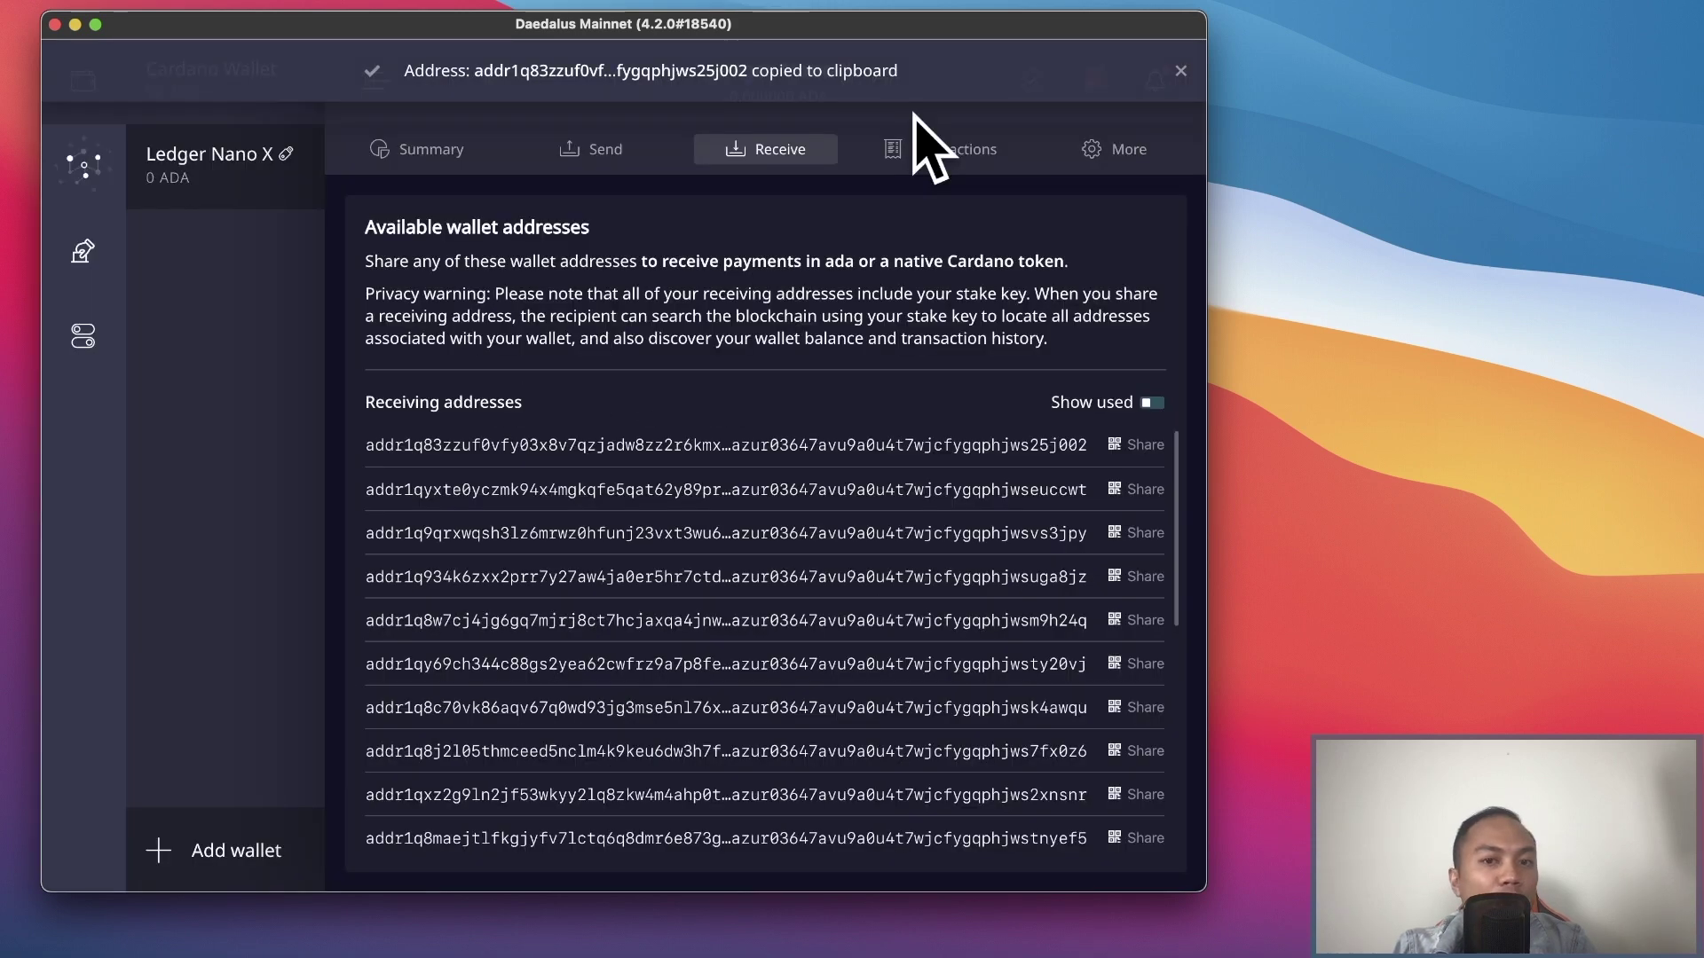
pyautogui.click(631, 954)
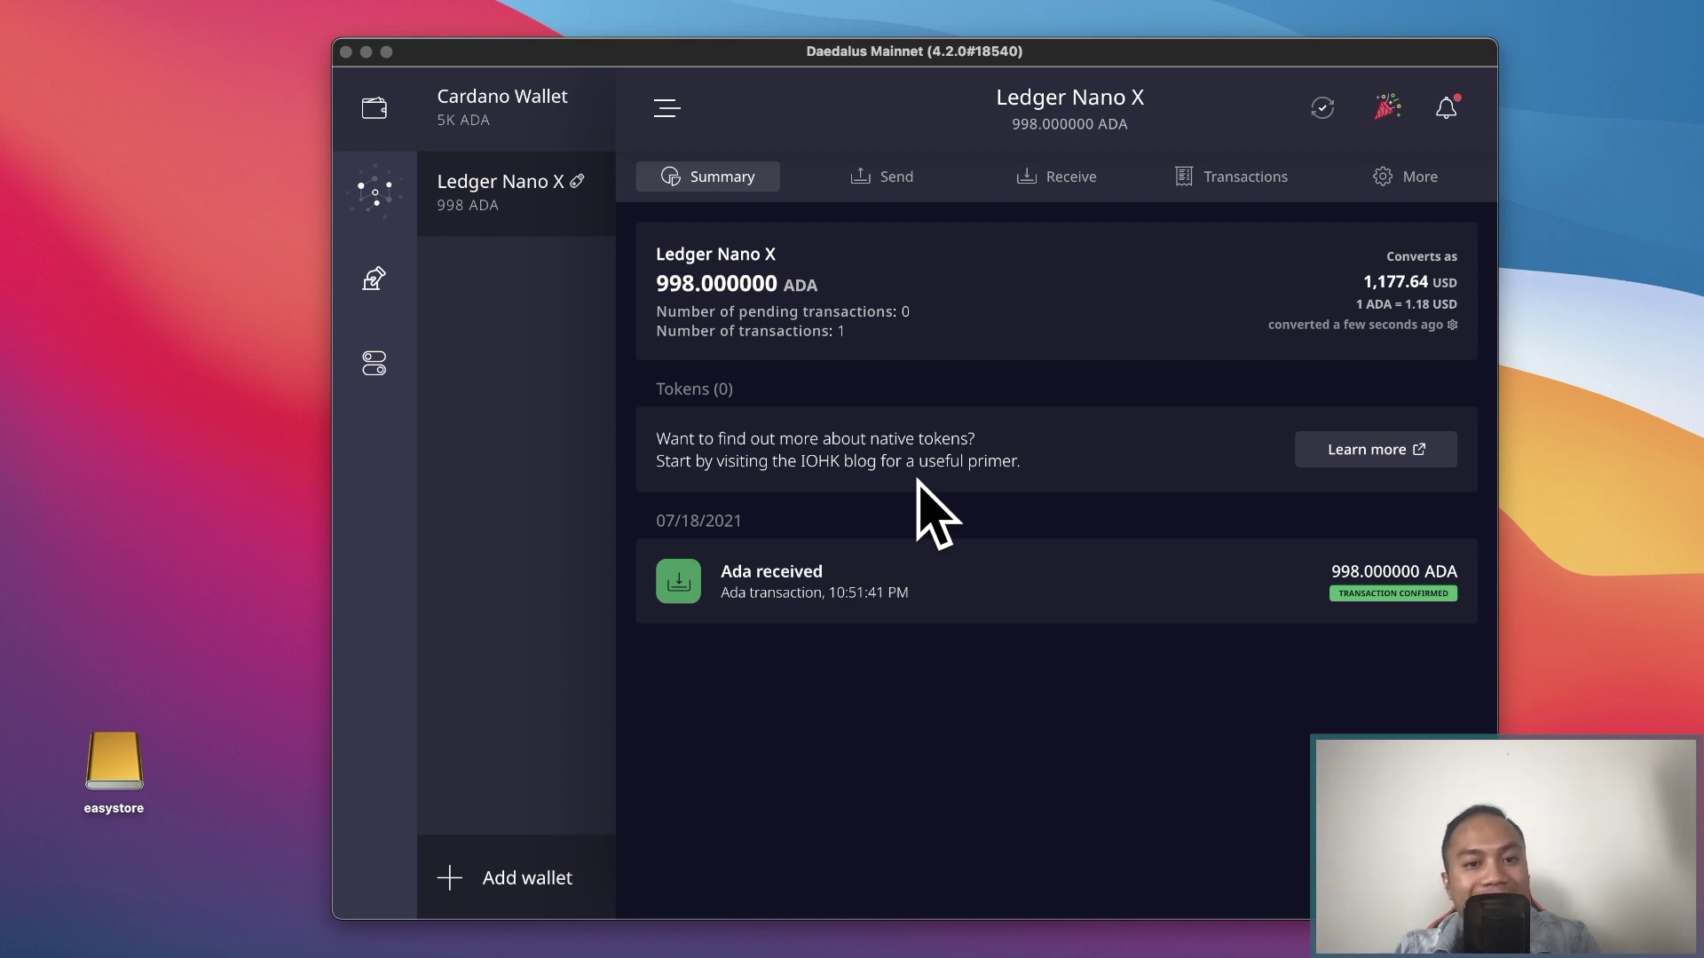
# Review the Ledger Nano X wallet's transaction history and return to its summary.
pyautogui.click(1035, 267)
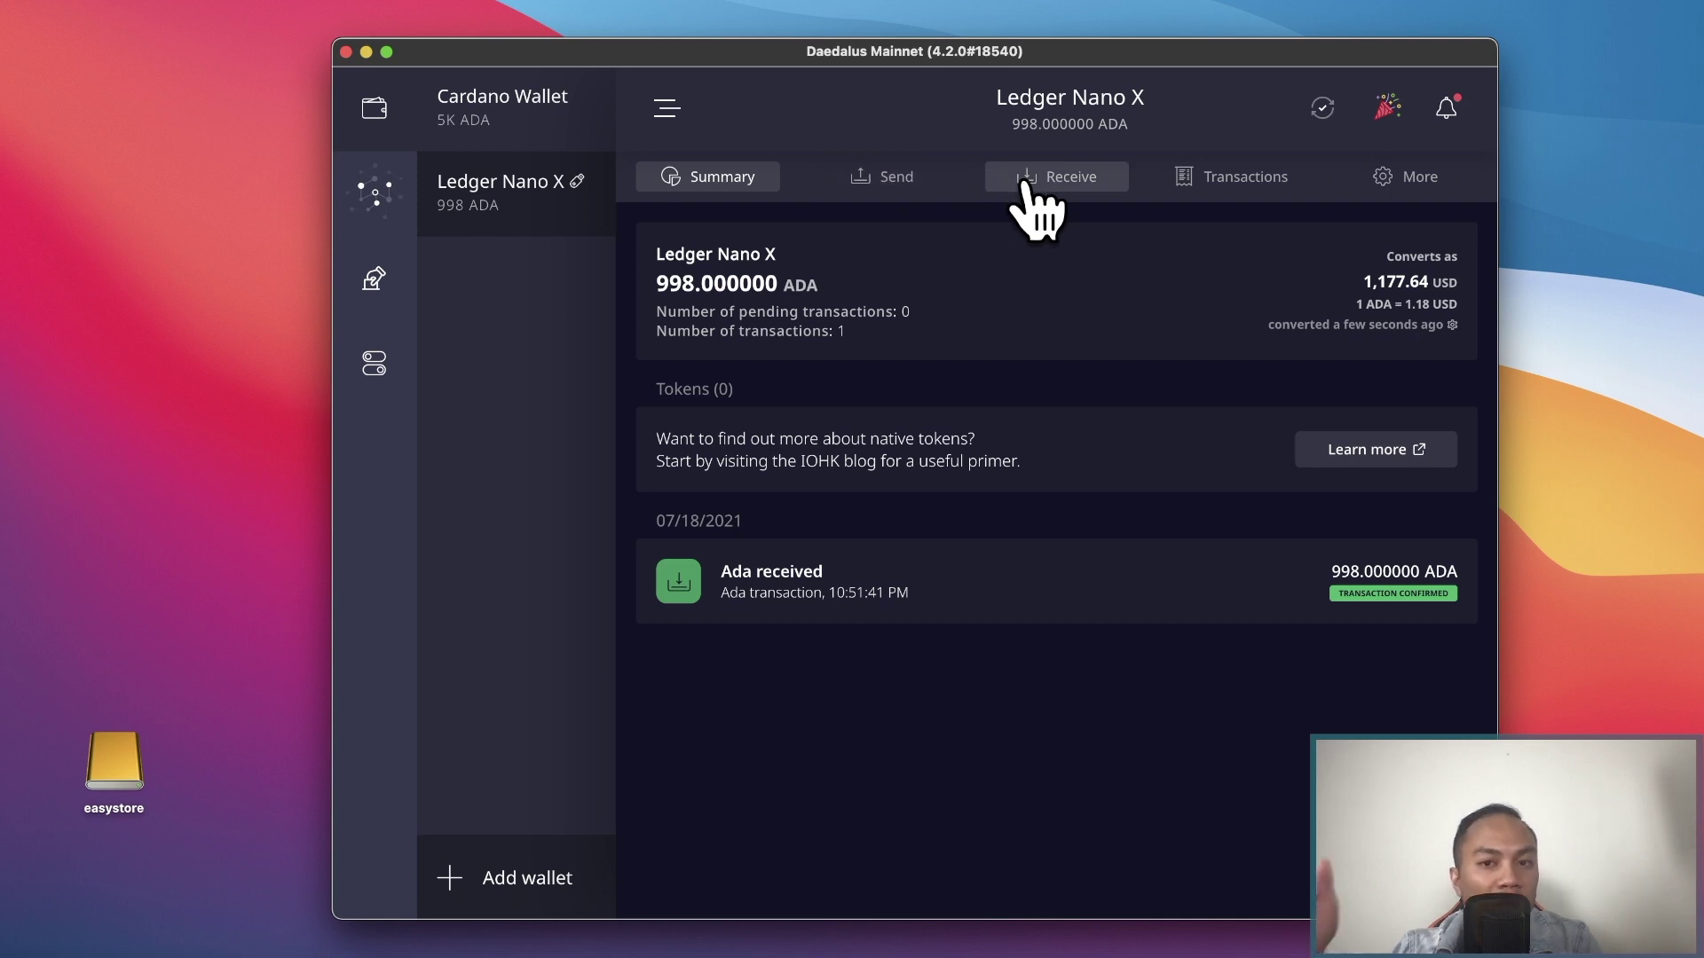
pyautogui.click(1227, 186)
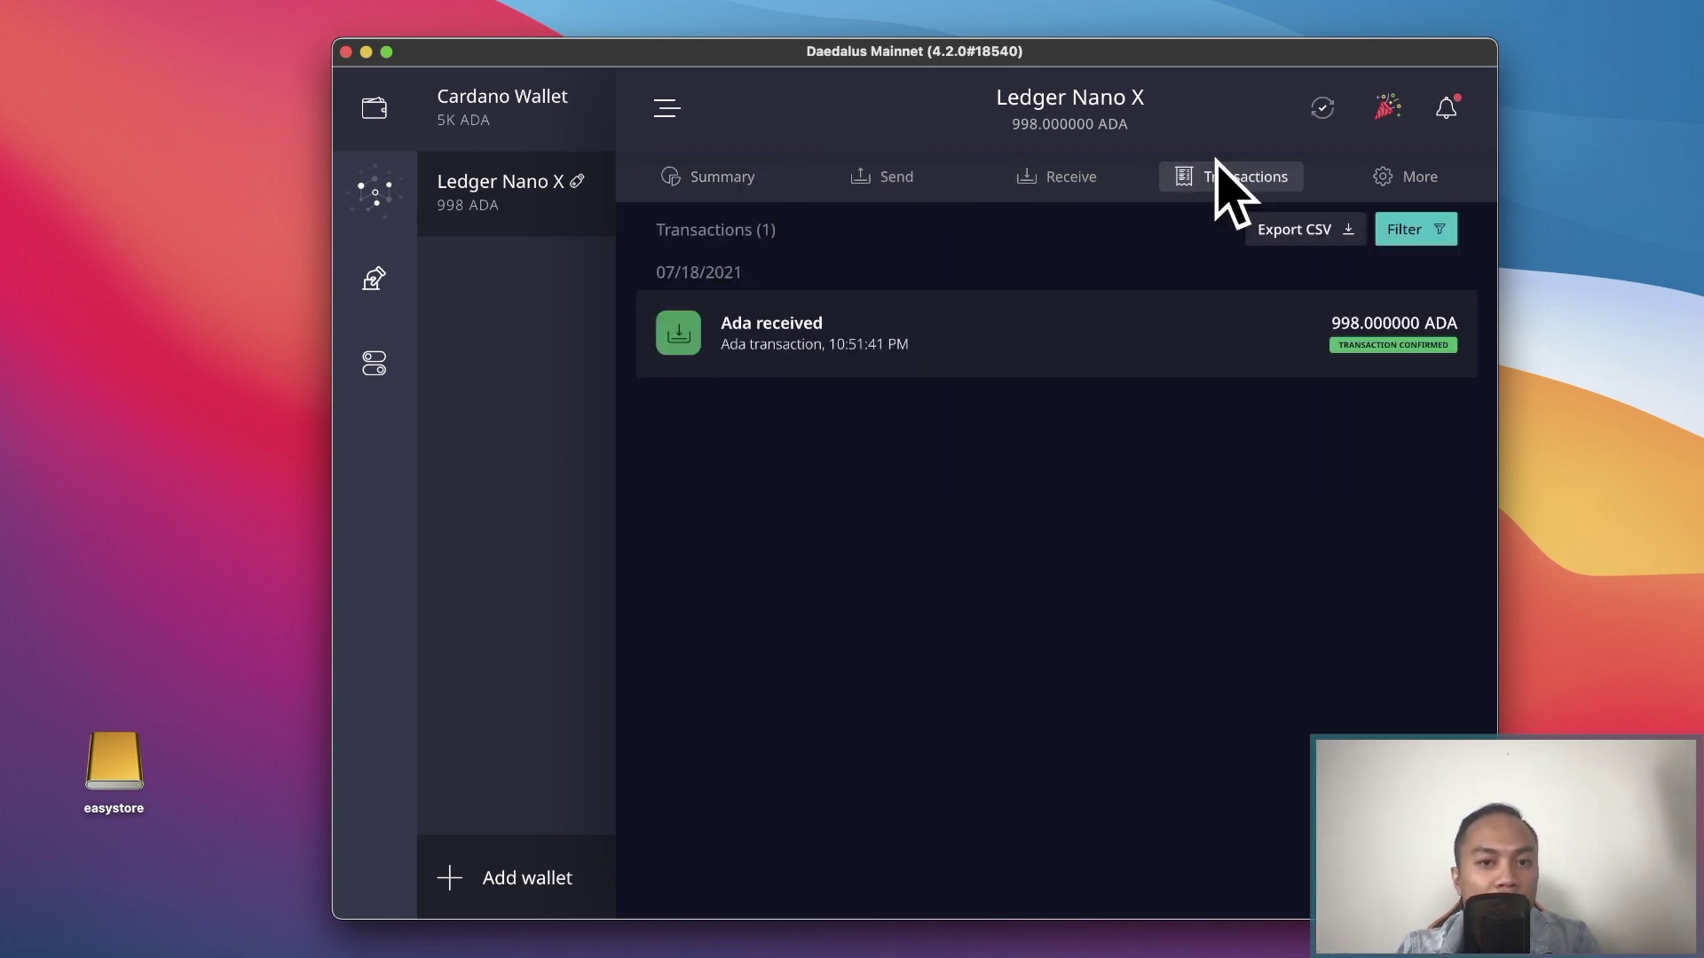
pyautogui.click(702, 176)
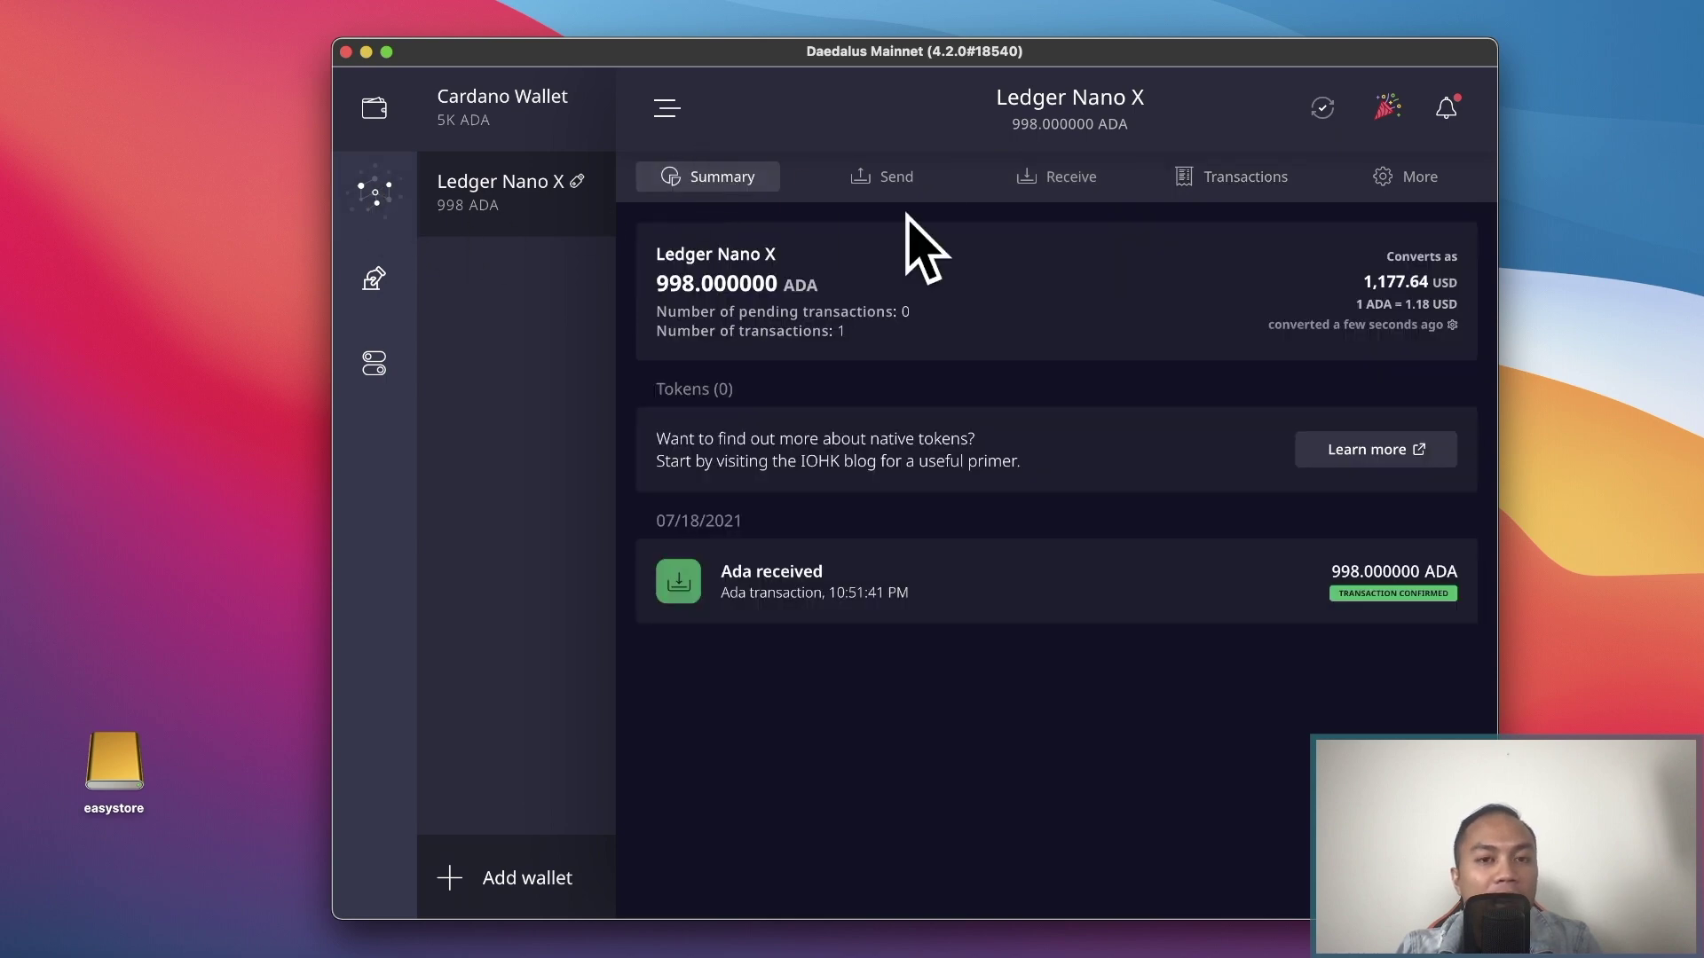
# Open the Delegation center and check the current epoch and the delegation status of both wallets.
pyautogui.click(391, 199)
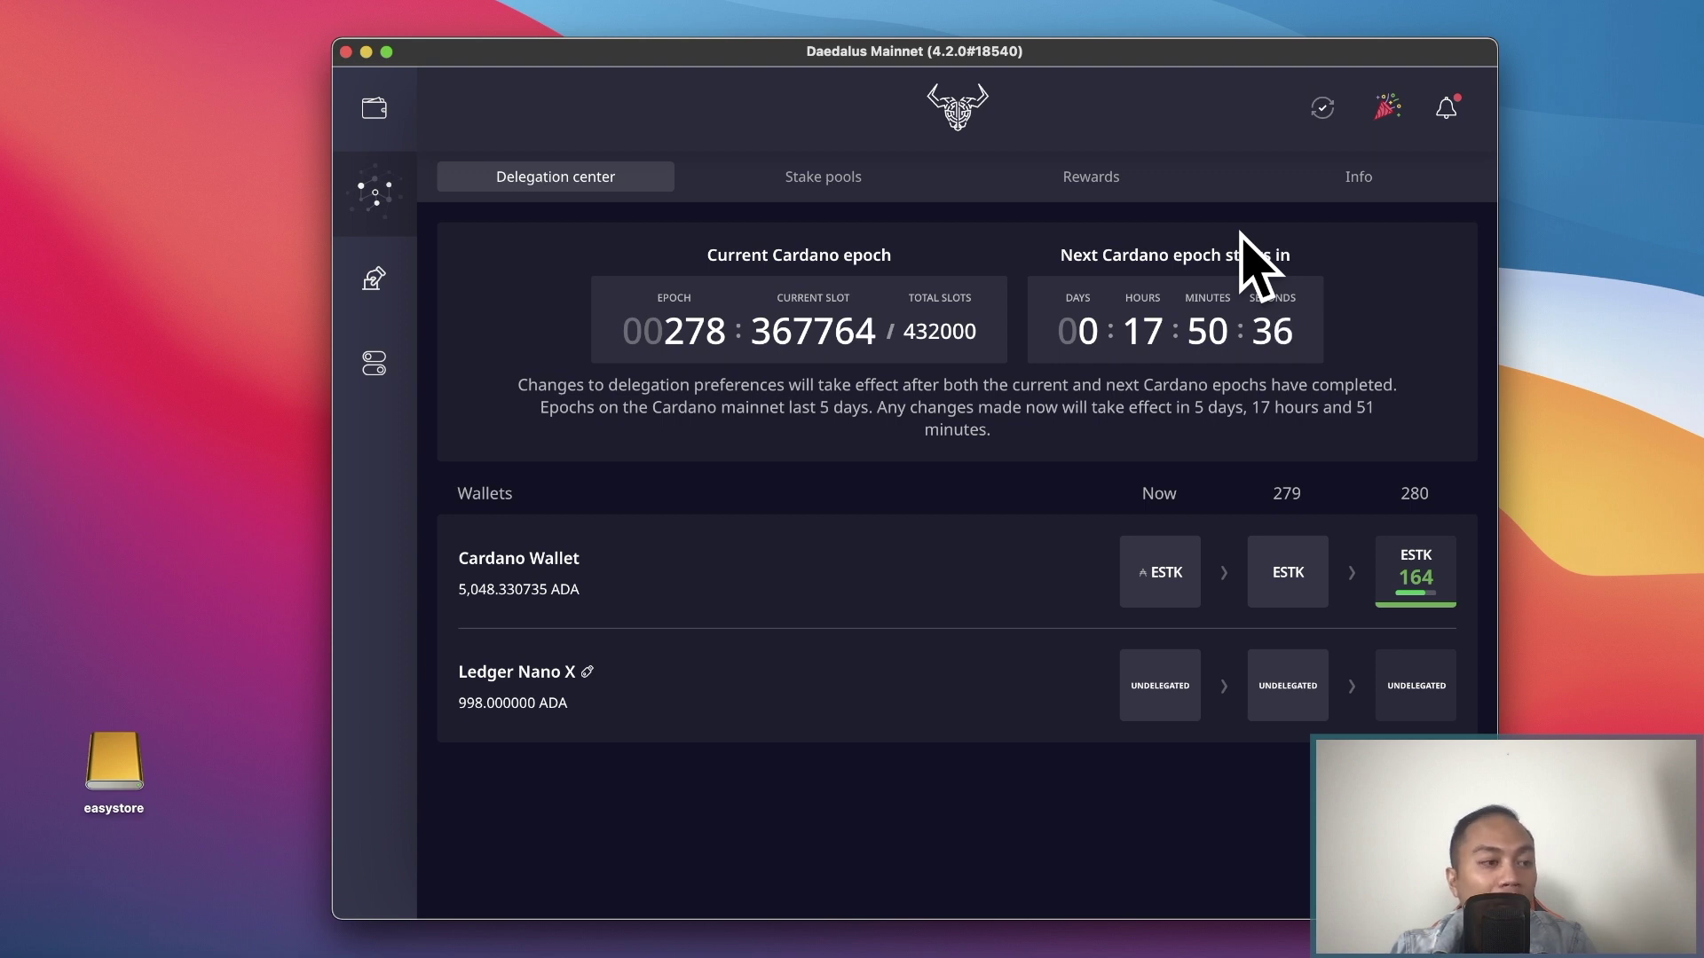
pyautogui.moveTo(518, 706)
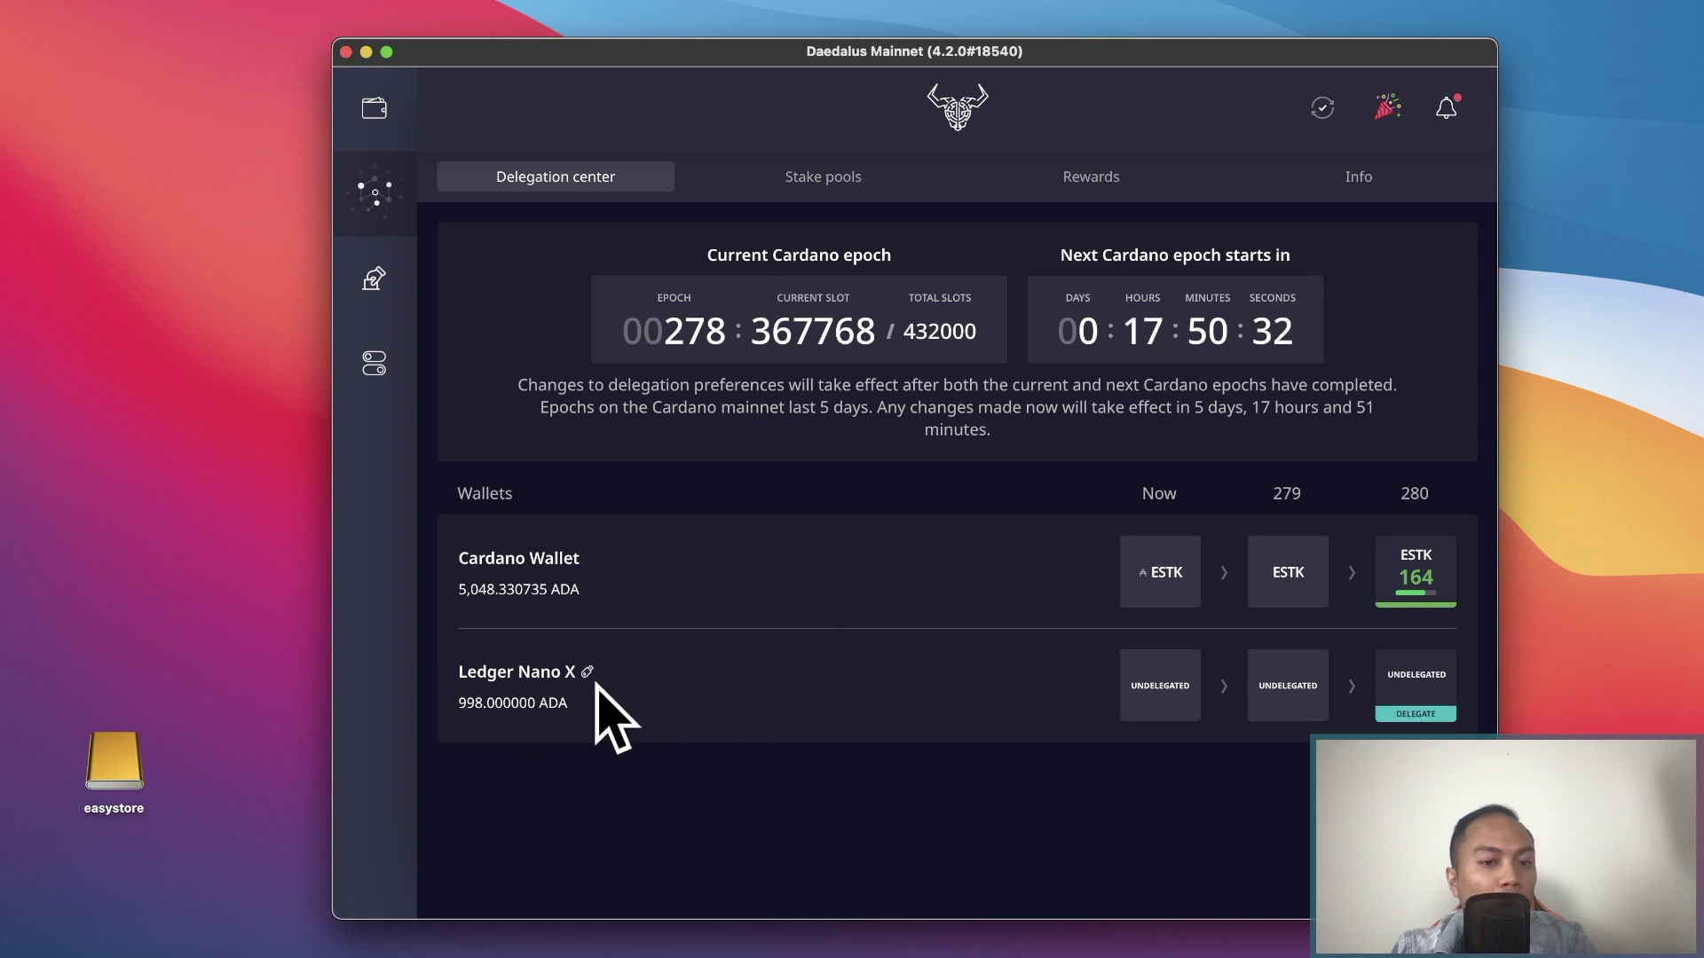
pyautogui.moveTo(621, 589)
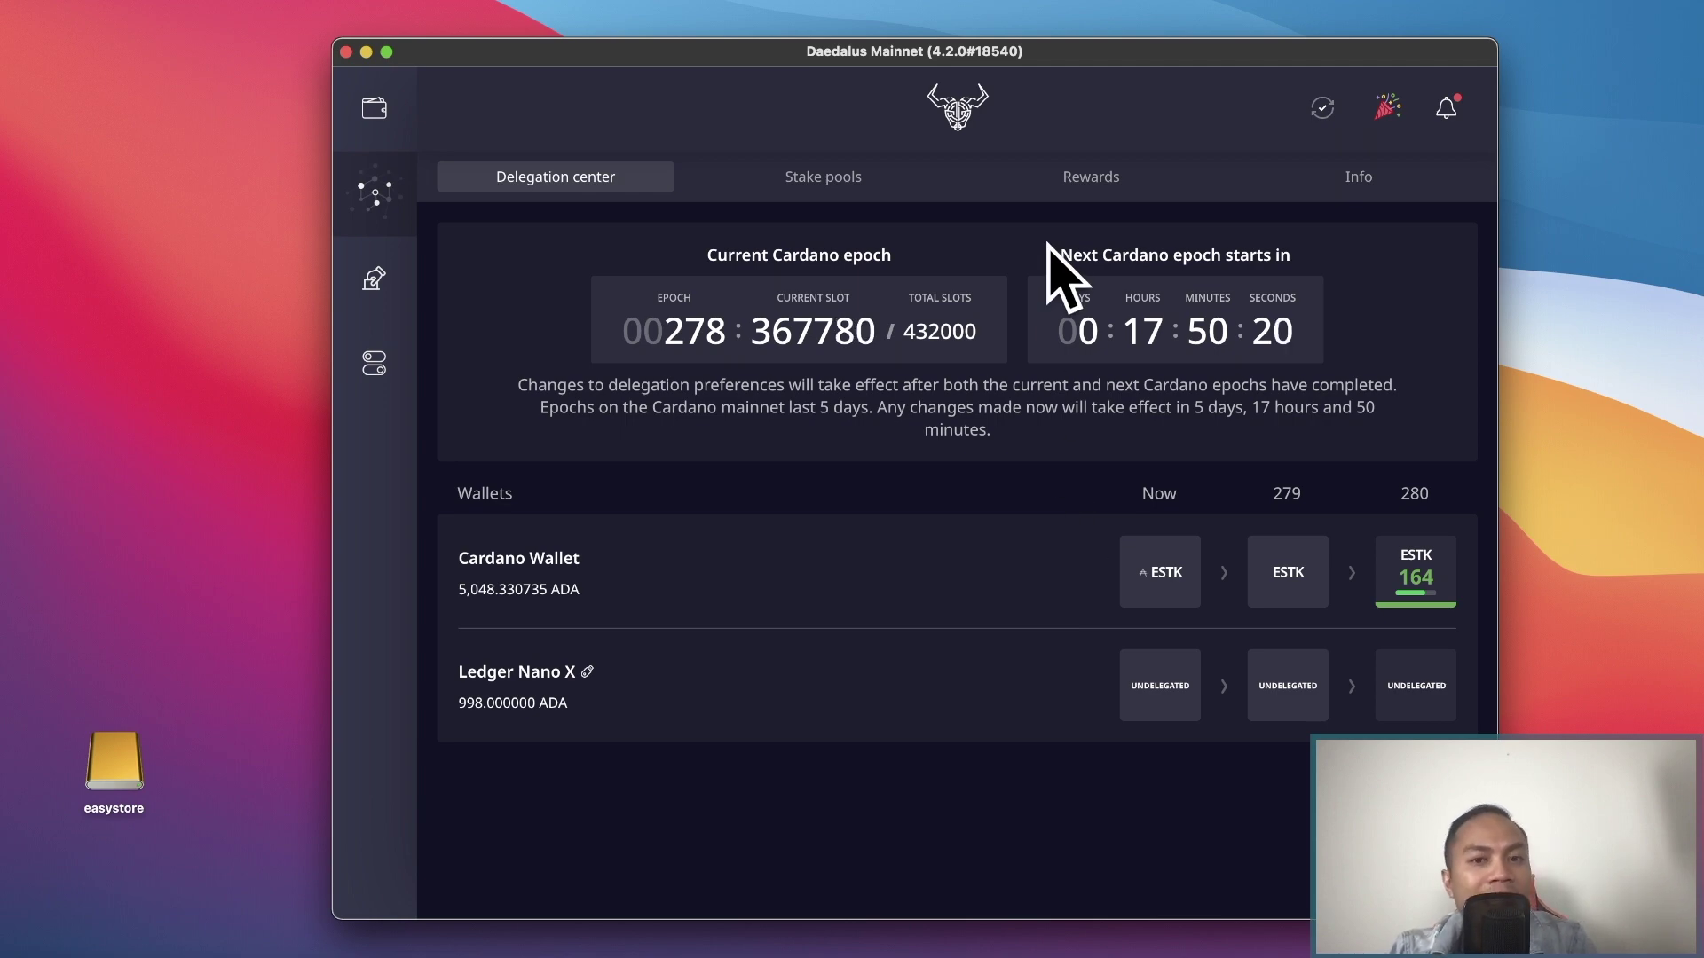
# Open the stake pools overview and browse the ranked pools, comparing high-ranked and low-ranked ones.
pyautogui.click(859, 177)
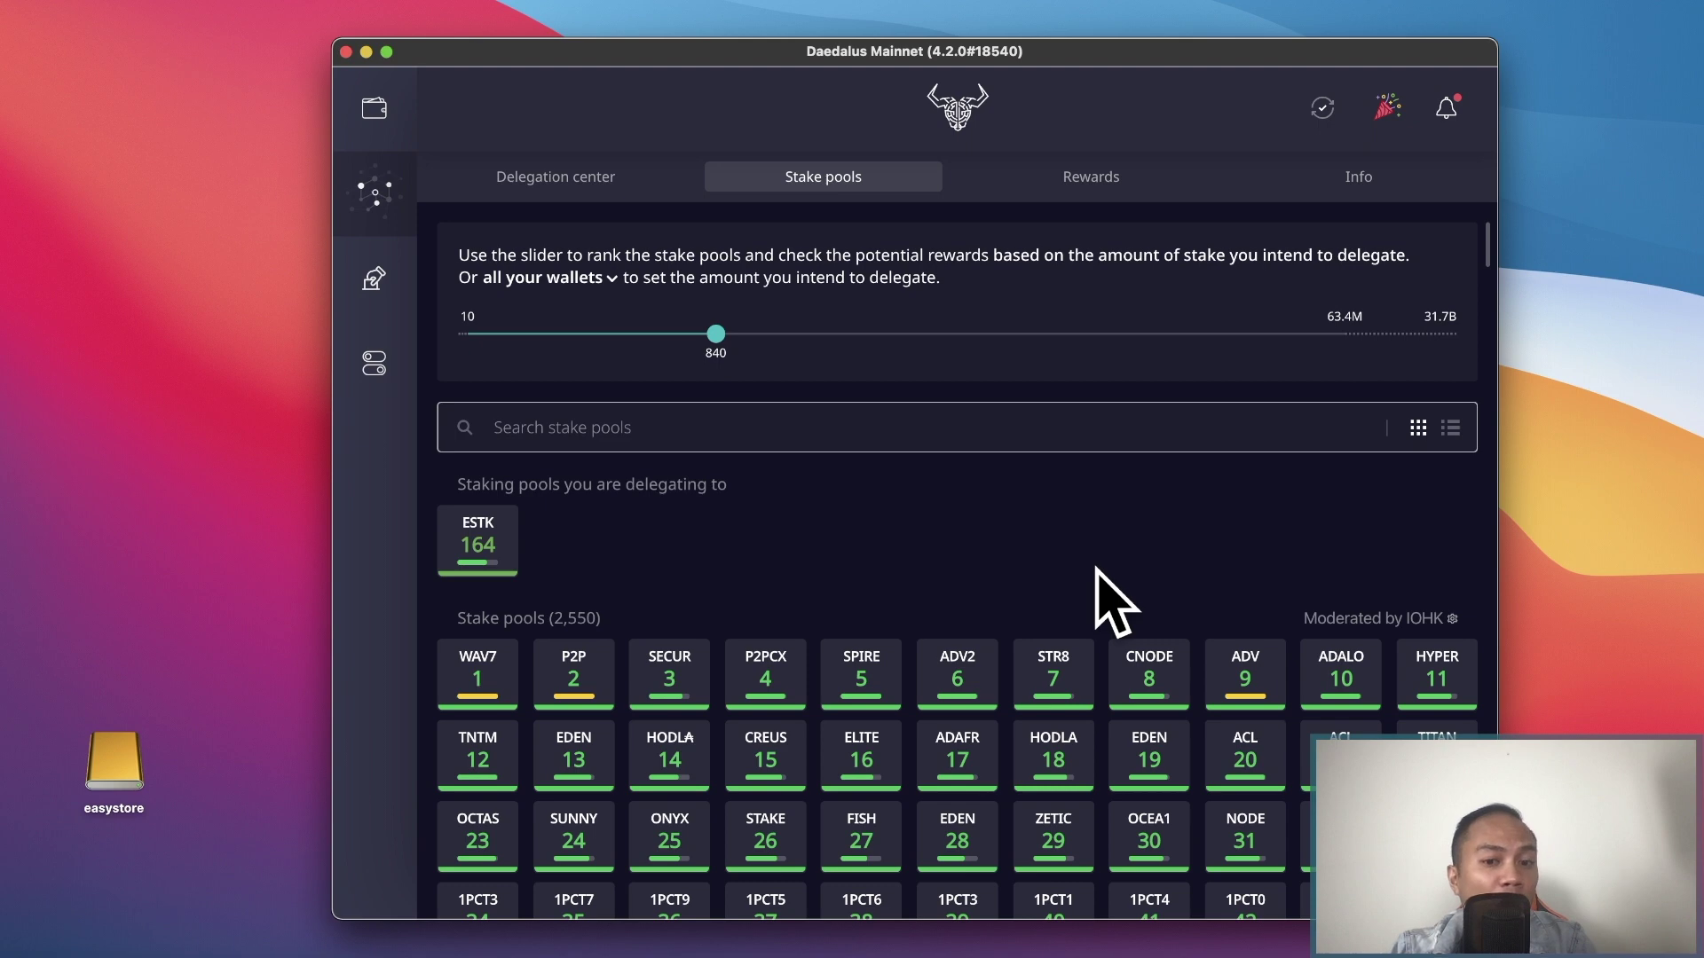
pyautogui.scroll(-4, 1098, 569)
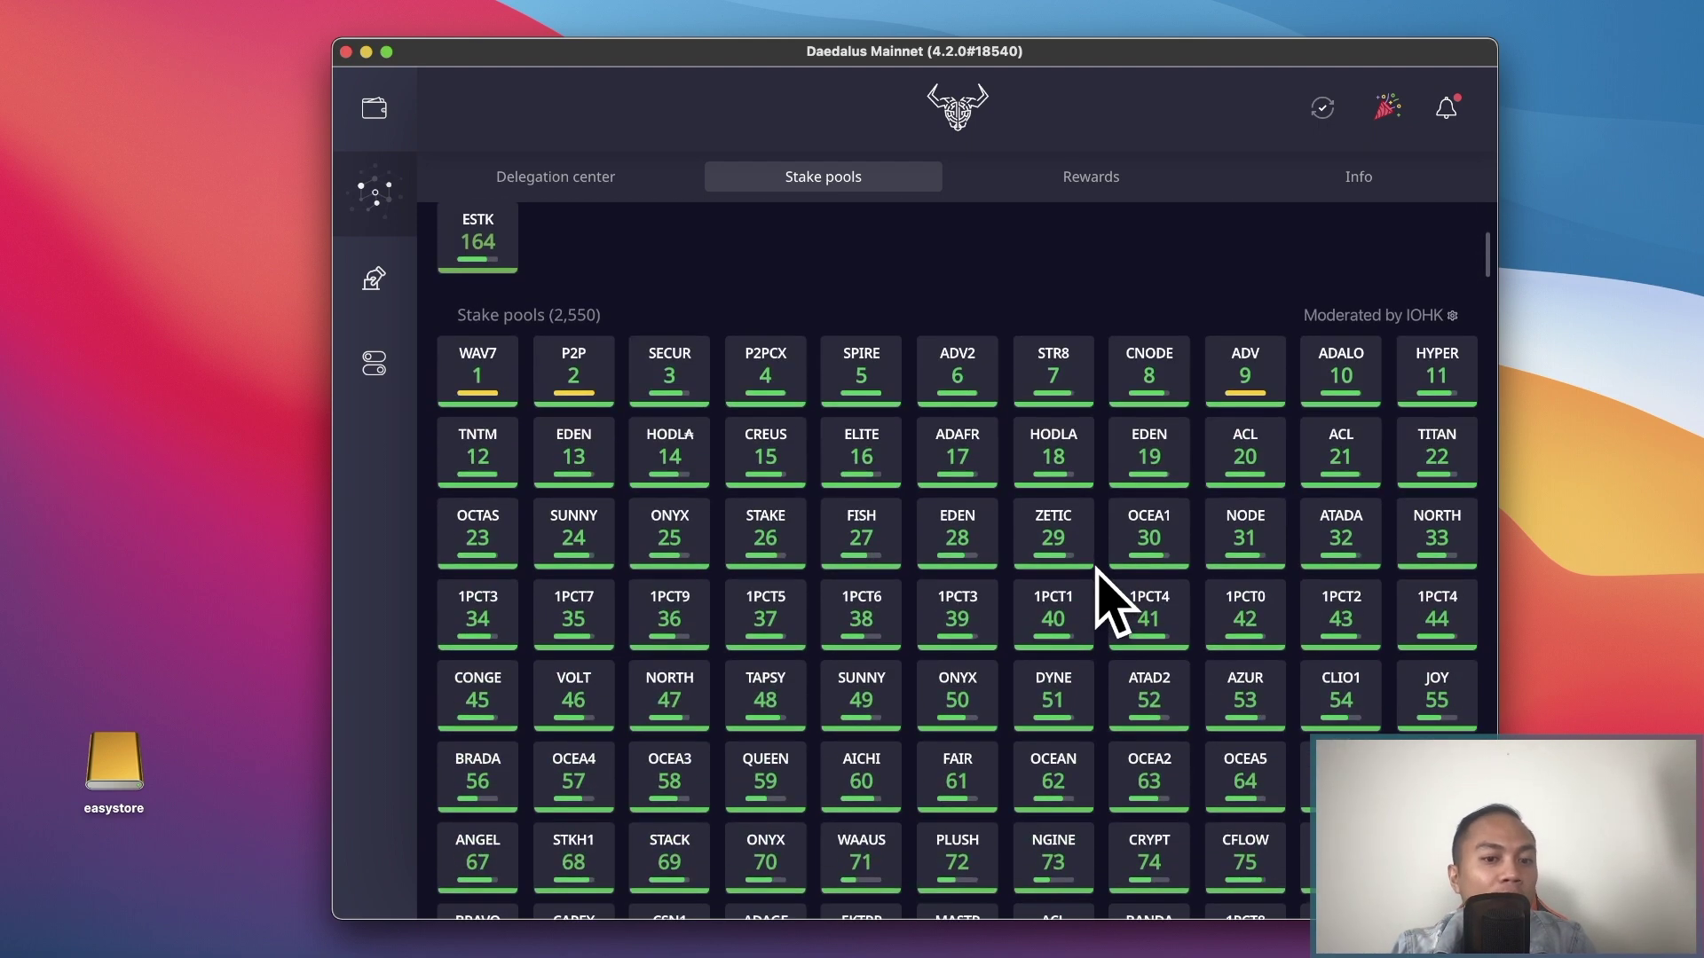
pyautogui.scroll(4, 1099, 572)
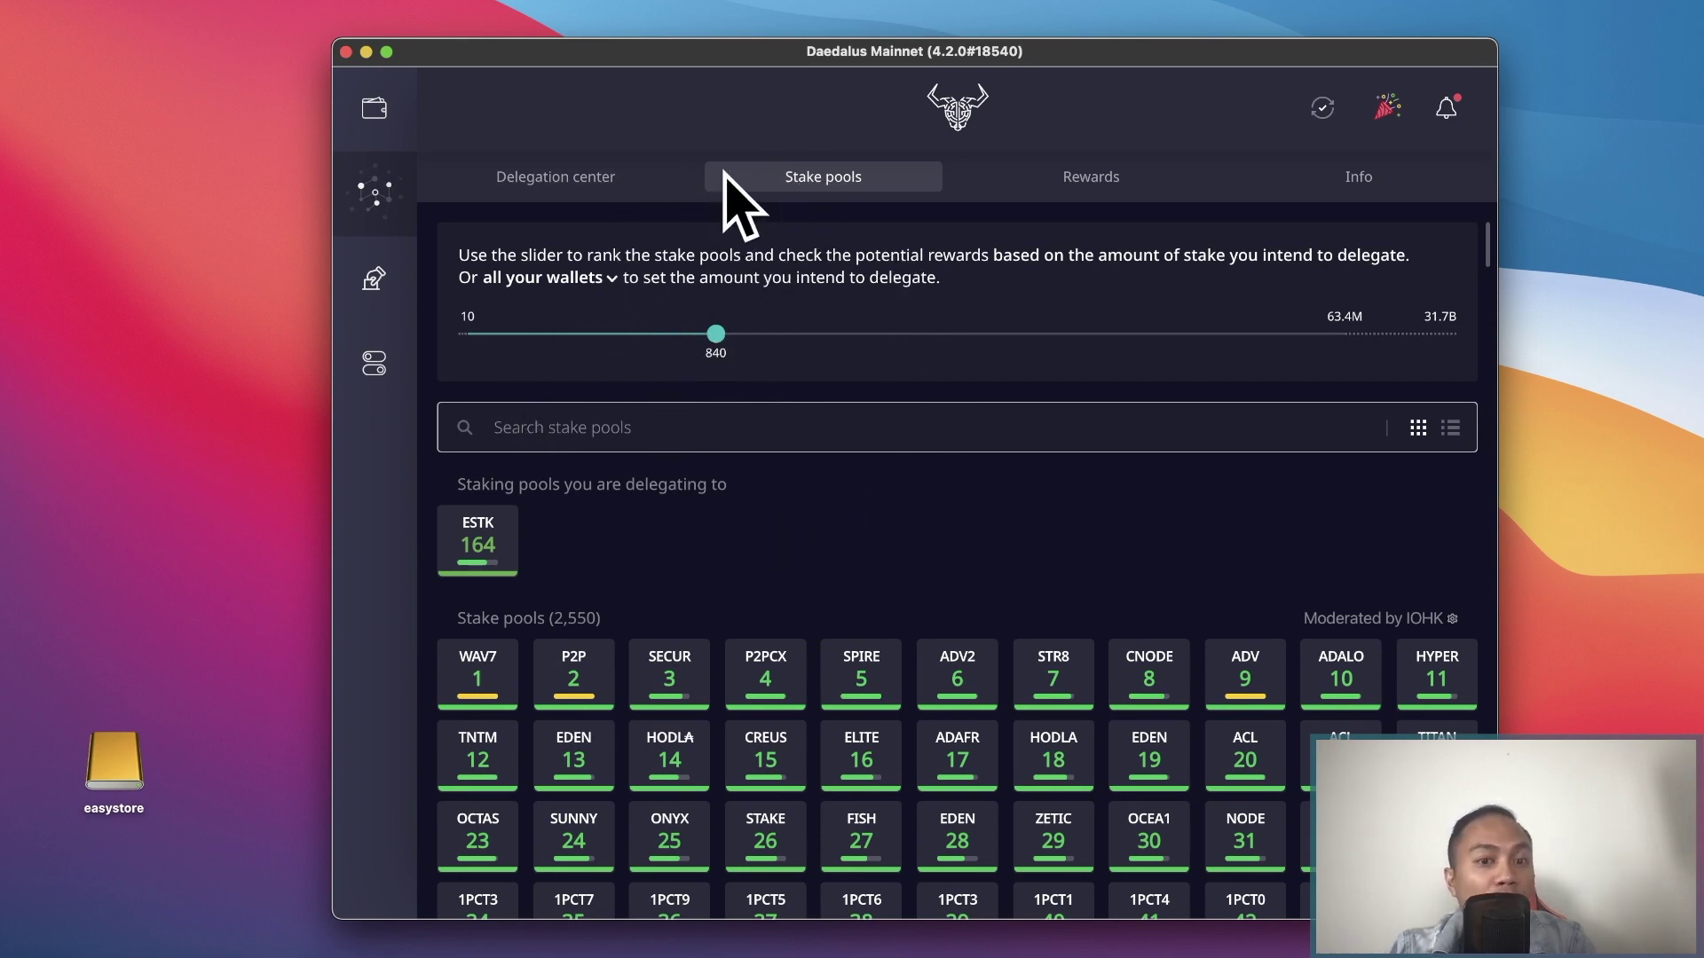
pyautogui.click(785, 443)
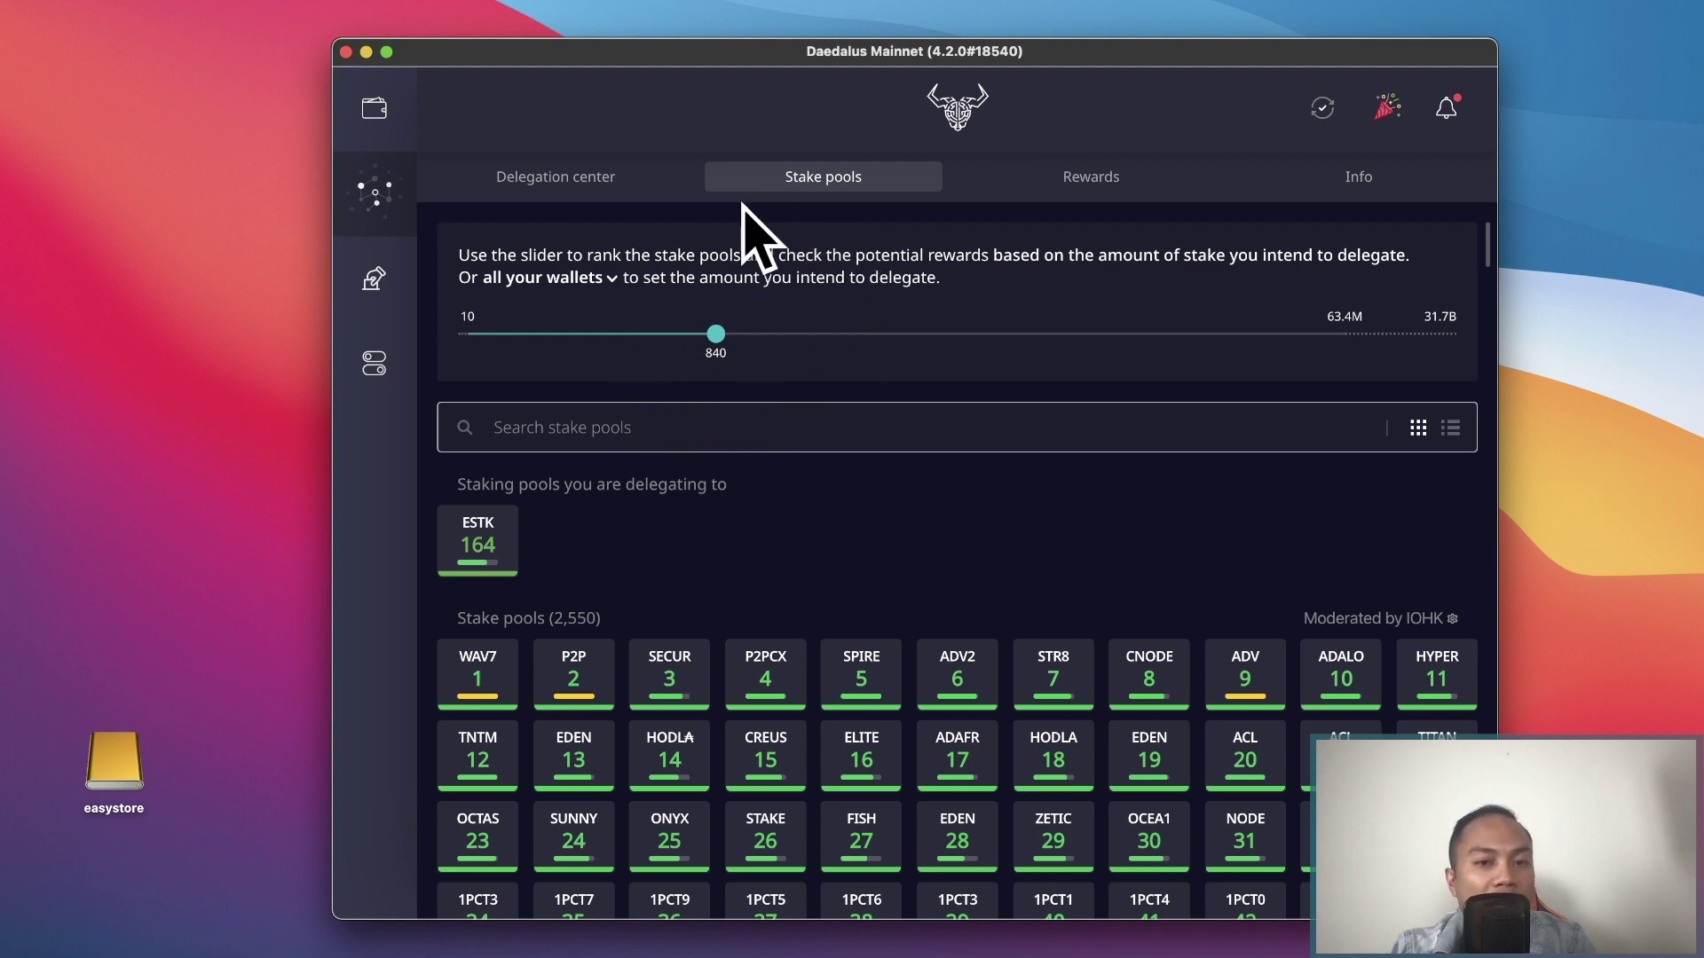
pyautogui.scroll(-5, 745, 736)
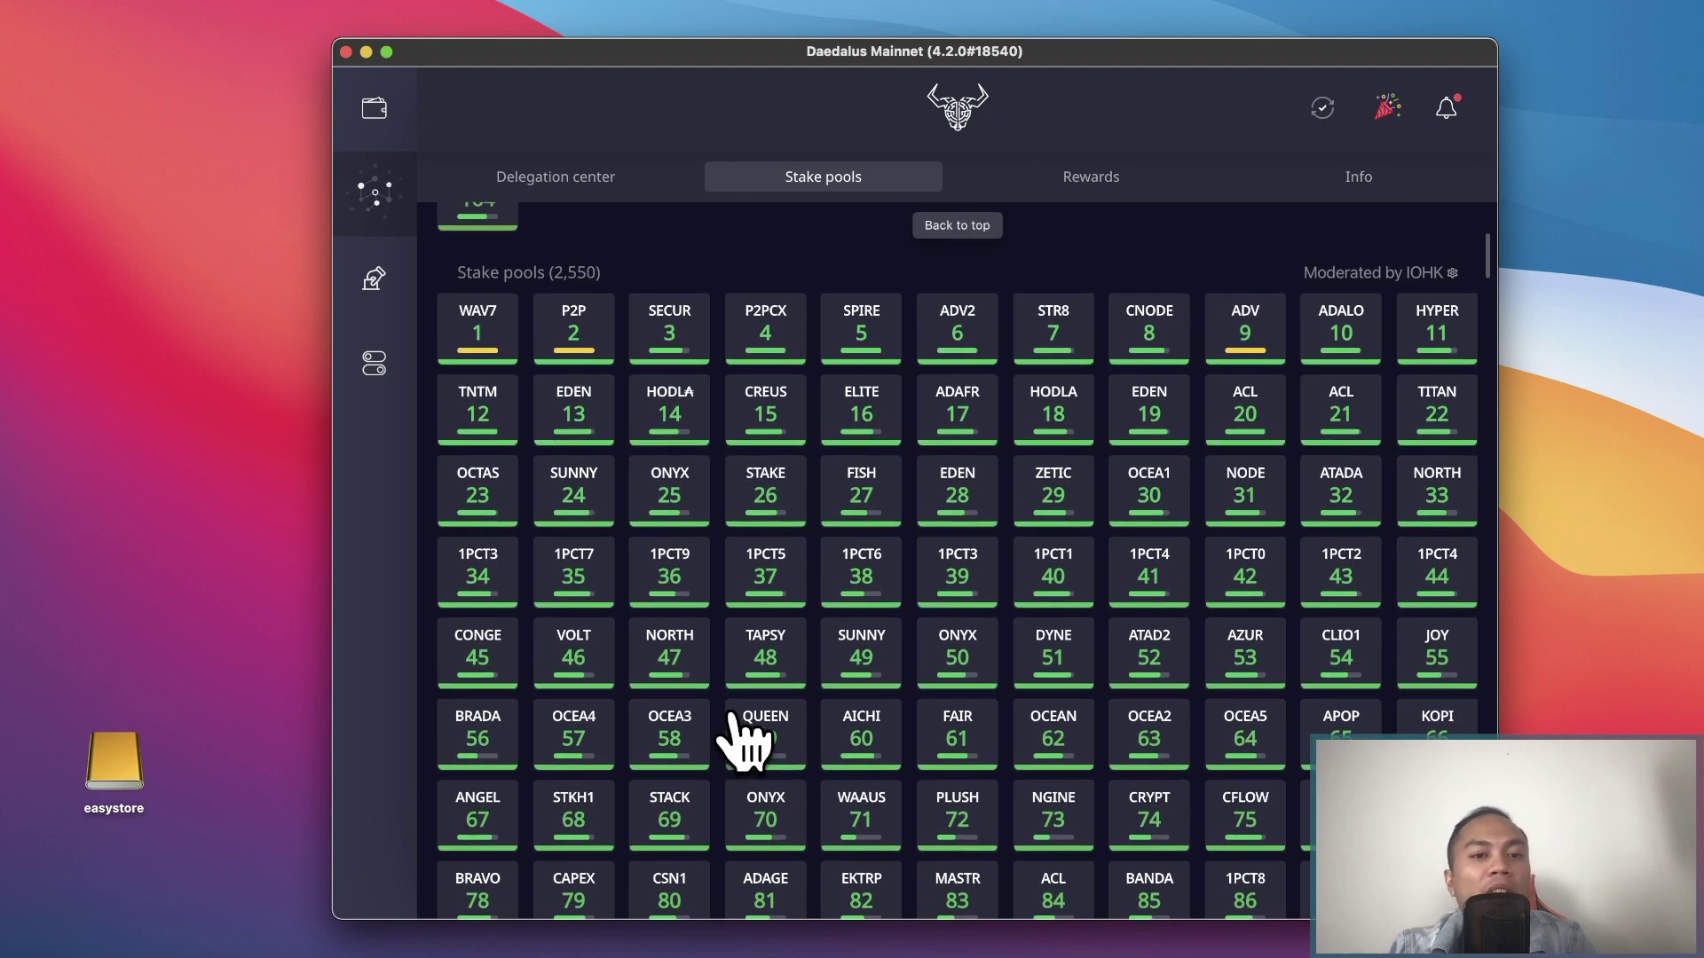
pyautogui.scroll(5, 745, 737)
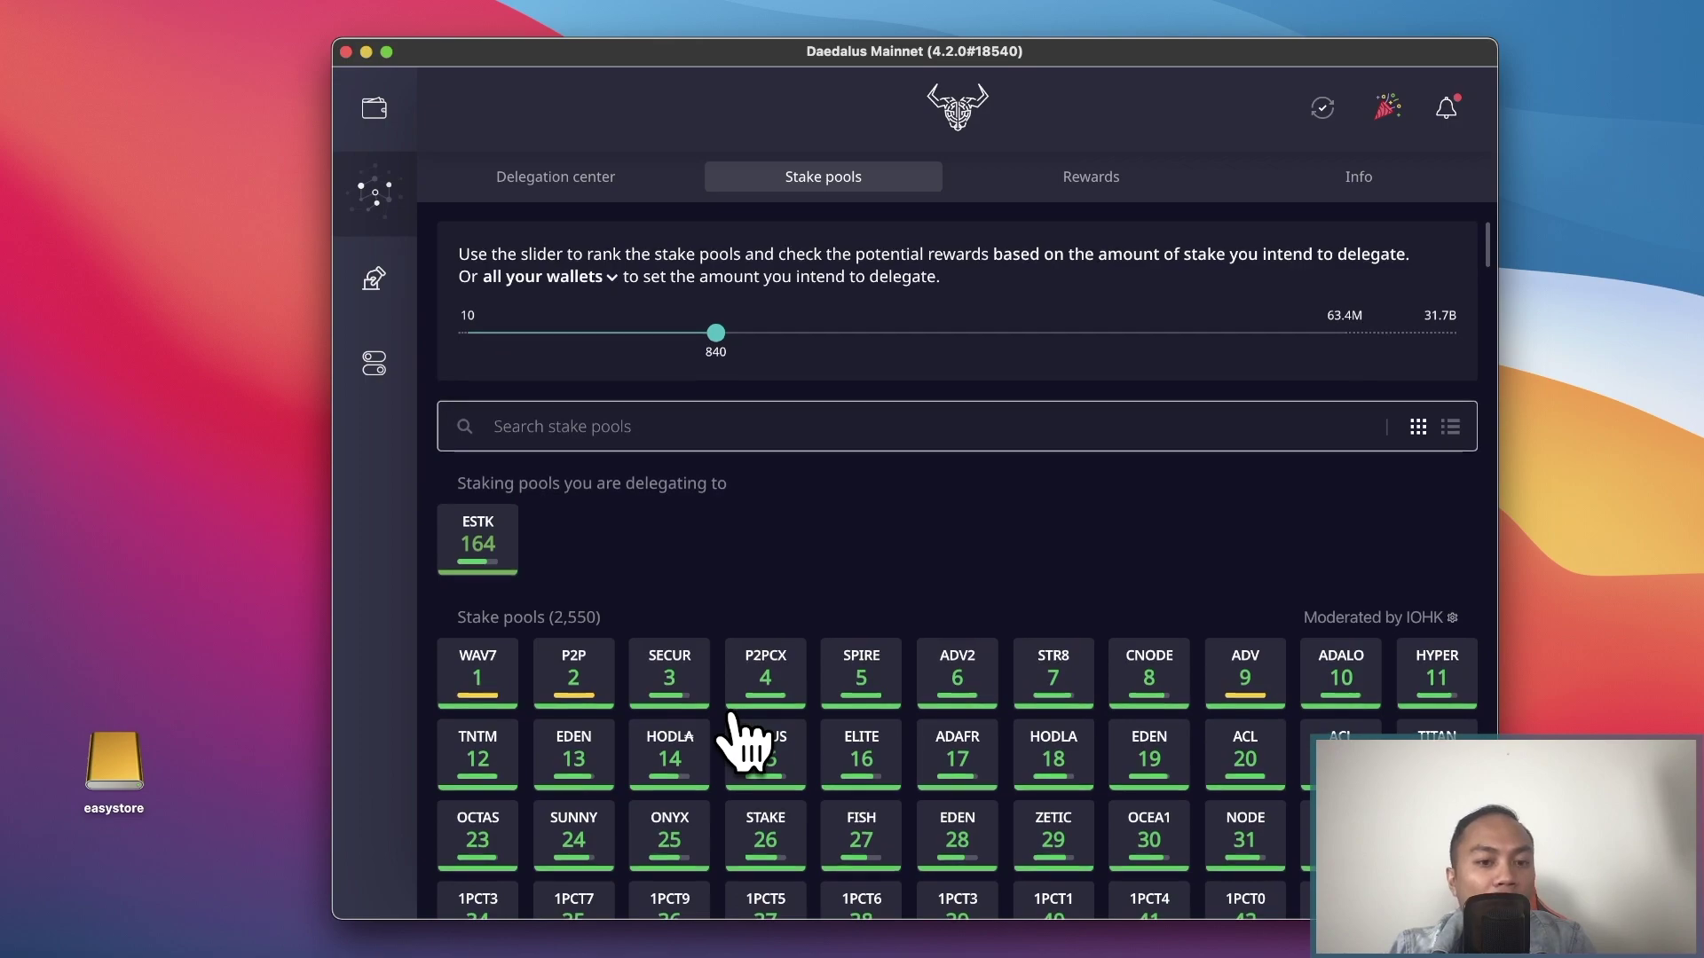
pyautogui.scroll(-10, 746, 737)
pyautogui.scroll(-20, 732, 705)
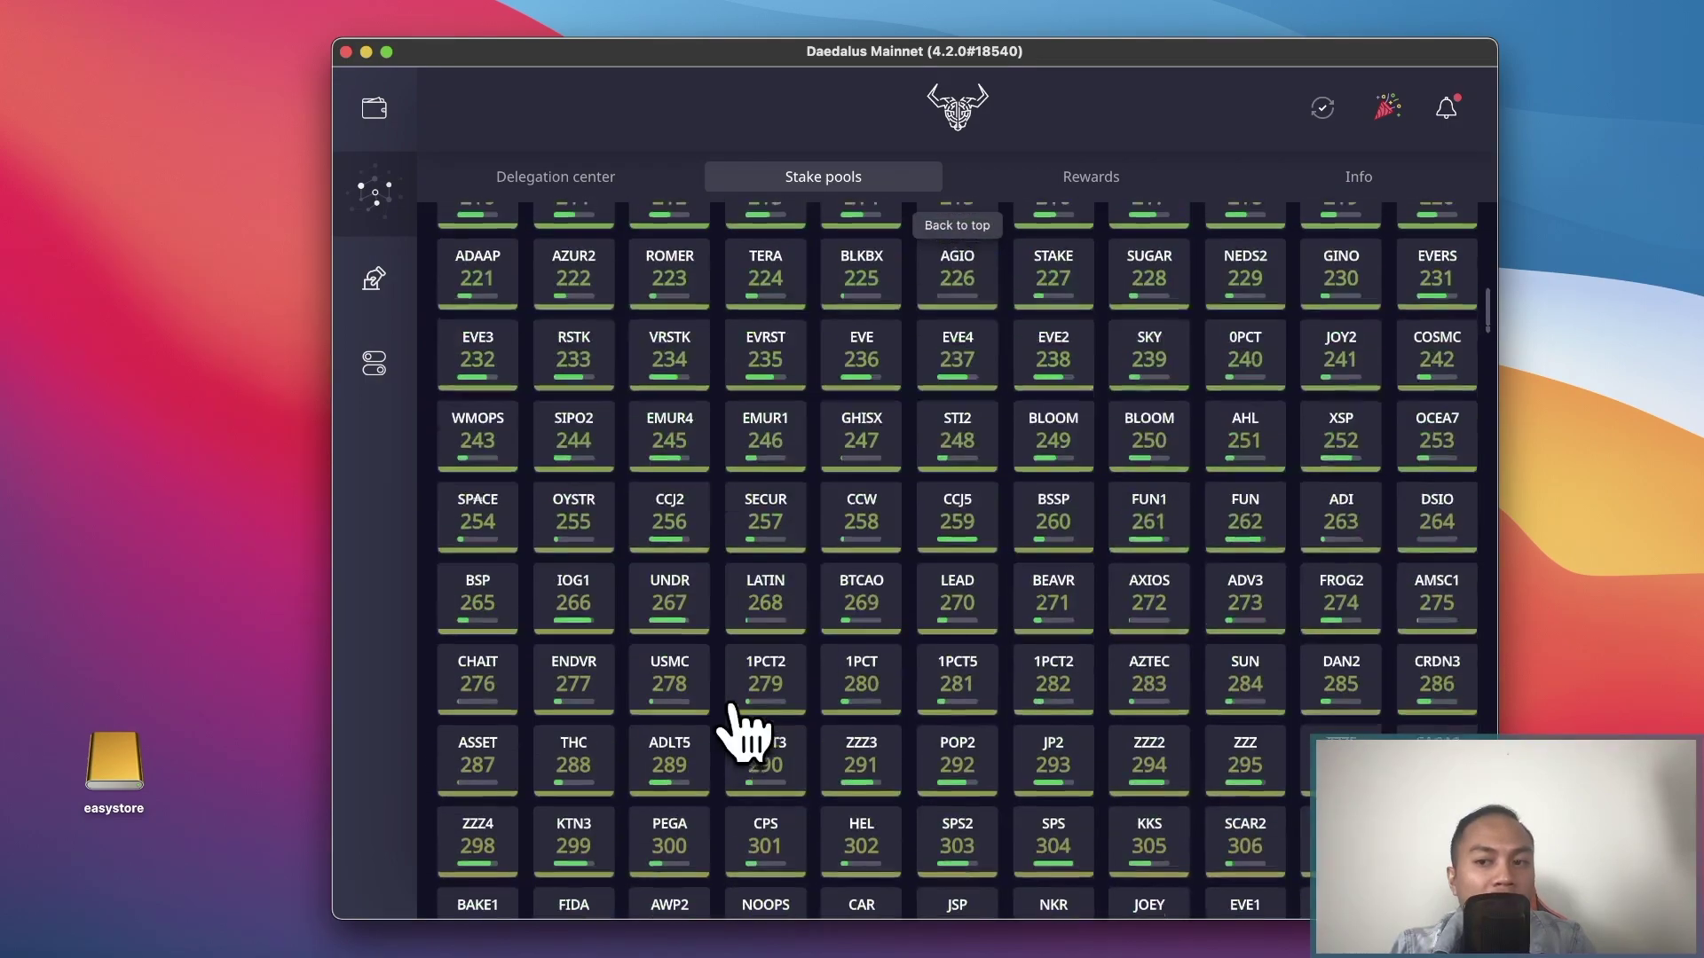
pyautogui.scroll(20, 735, 697)
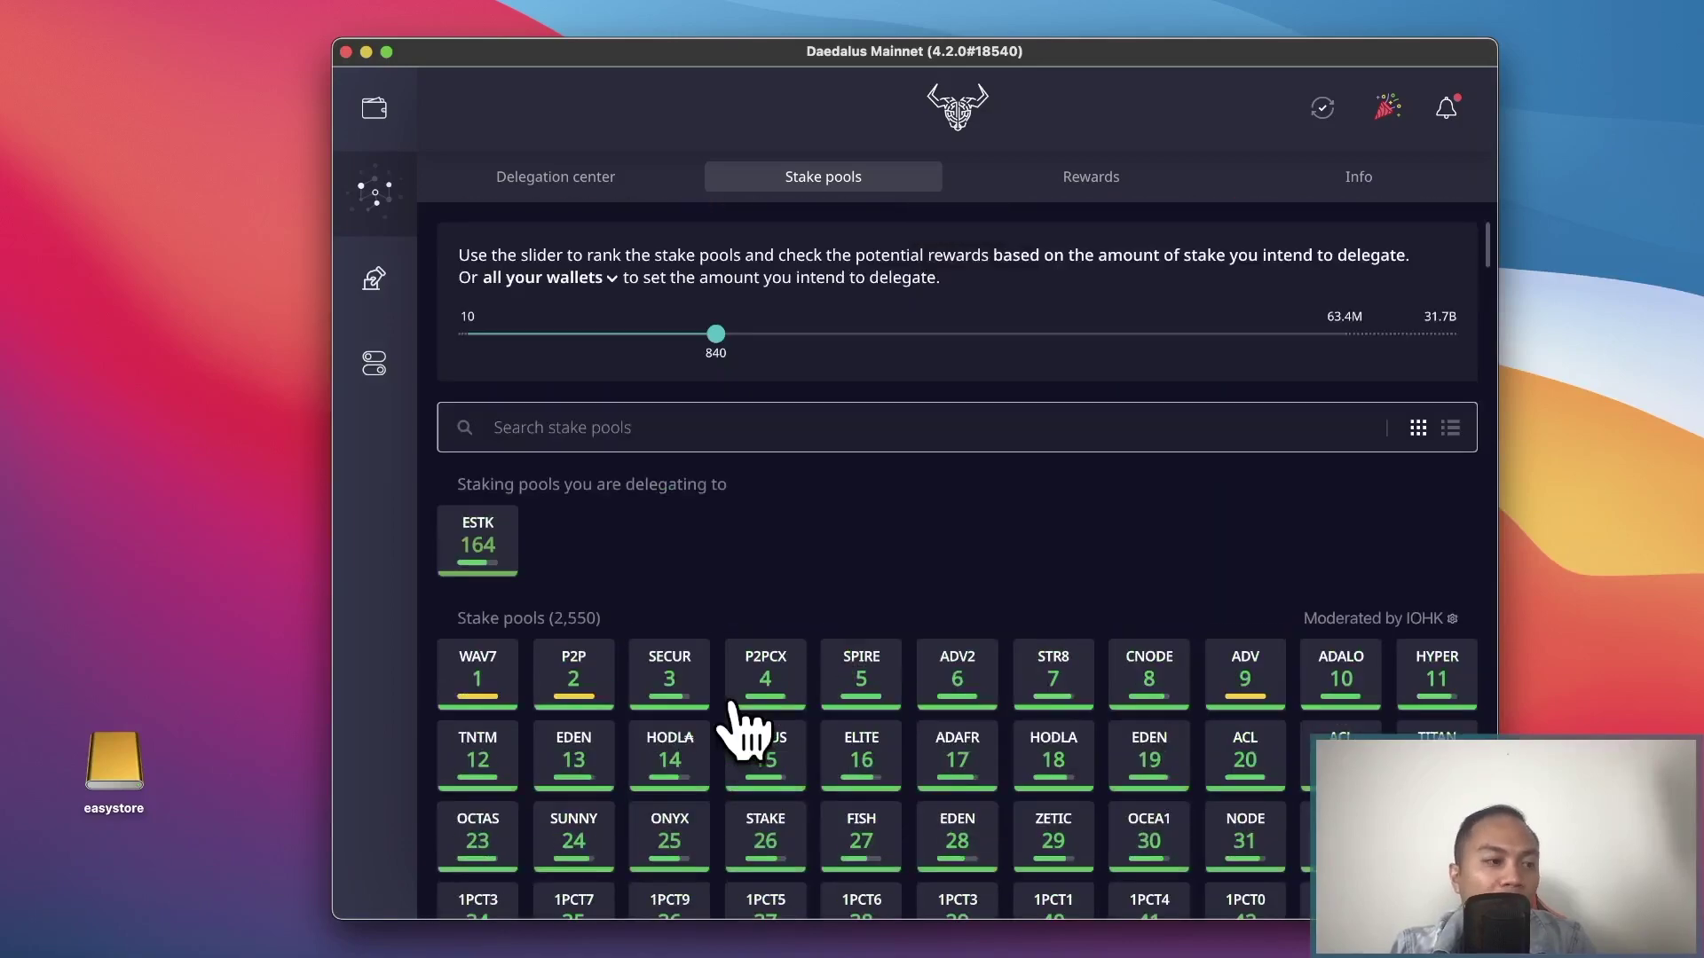
pyautogui.scroll(-4, 1114, 772)
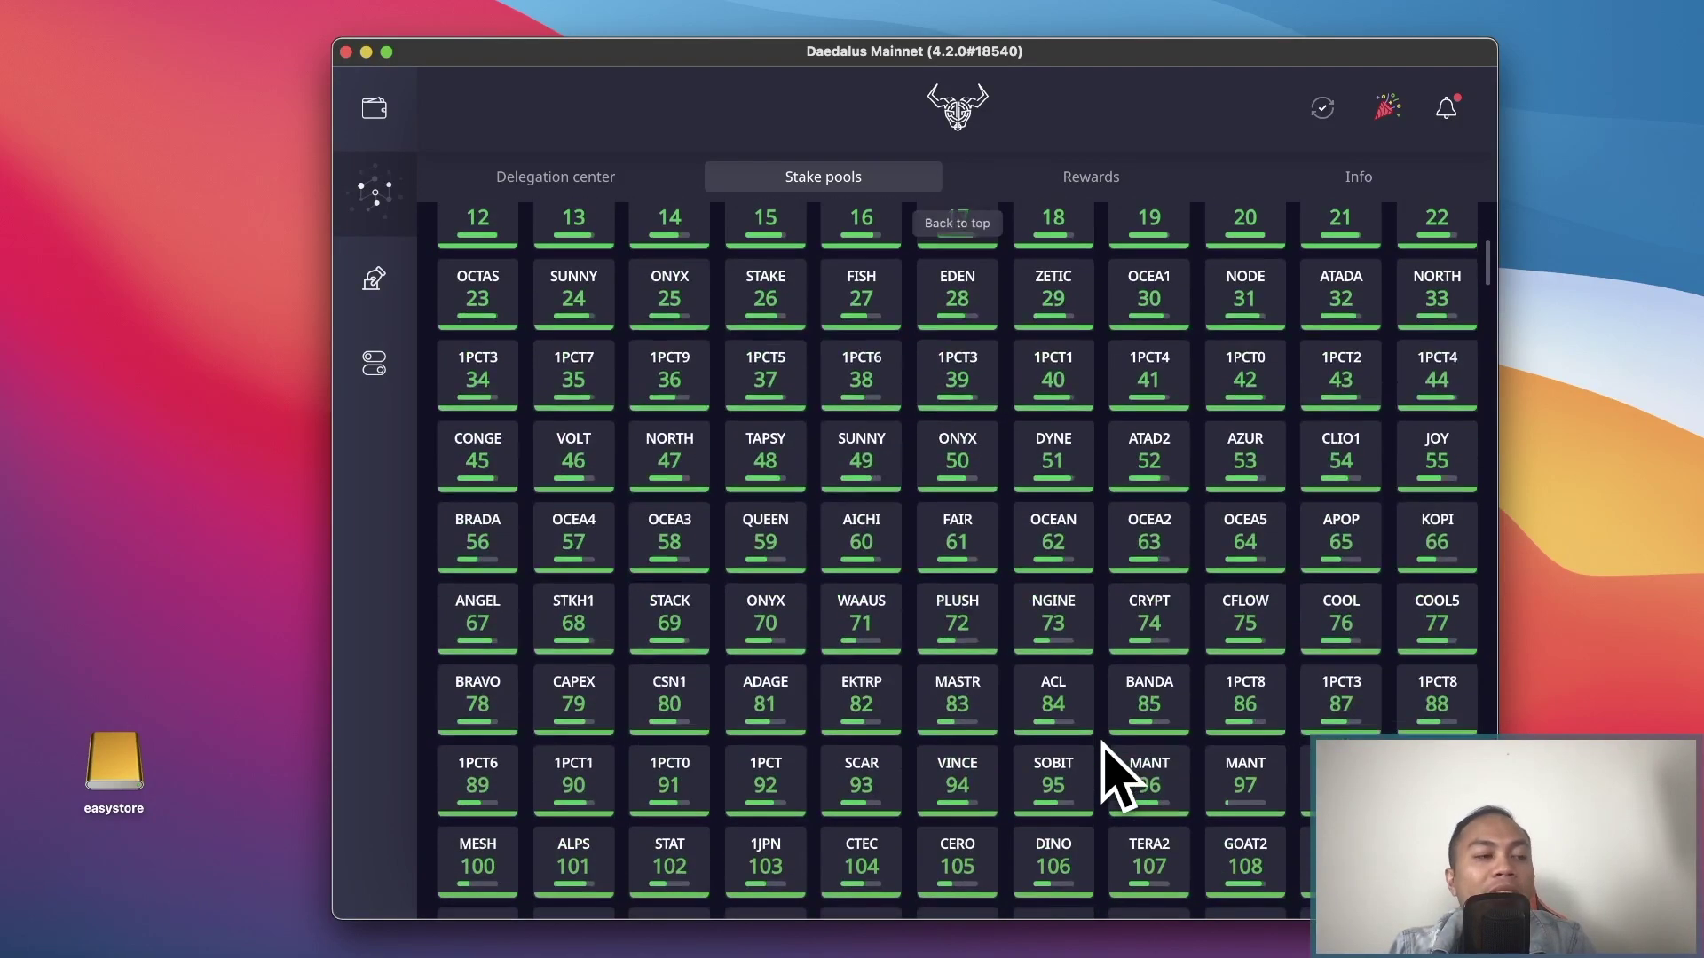
pyautogui.scroll(7, 1114, 772)
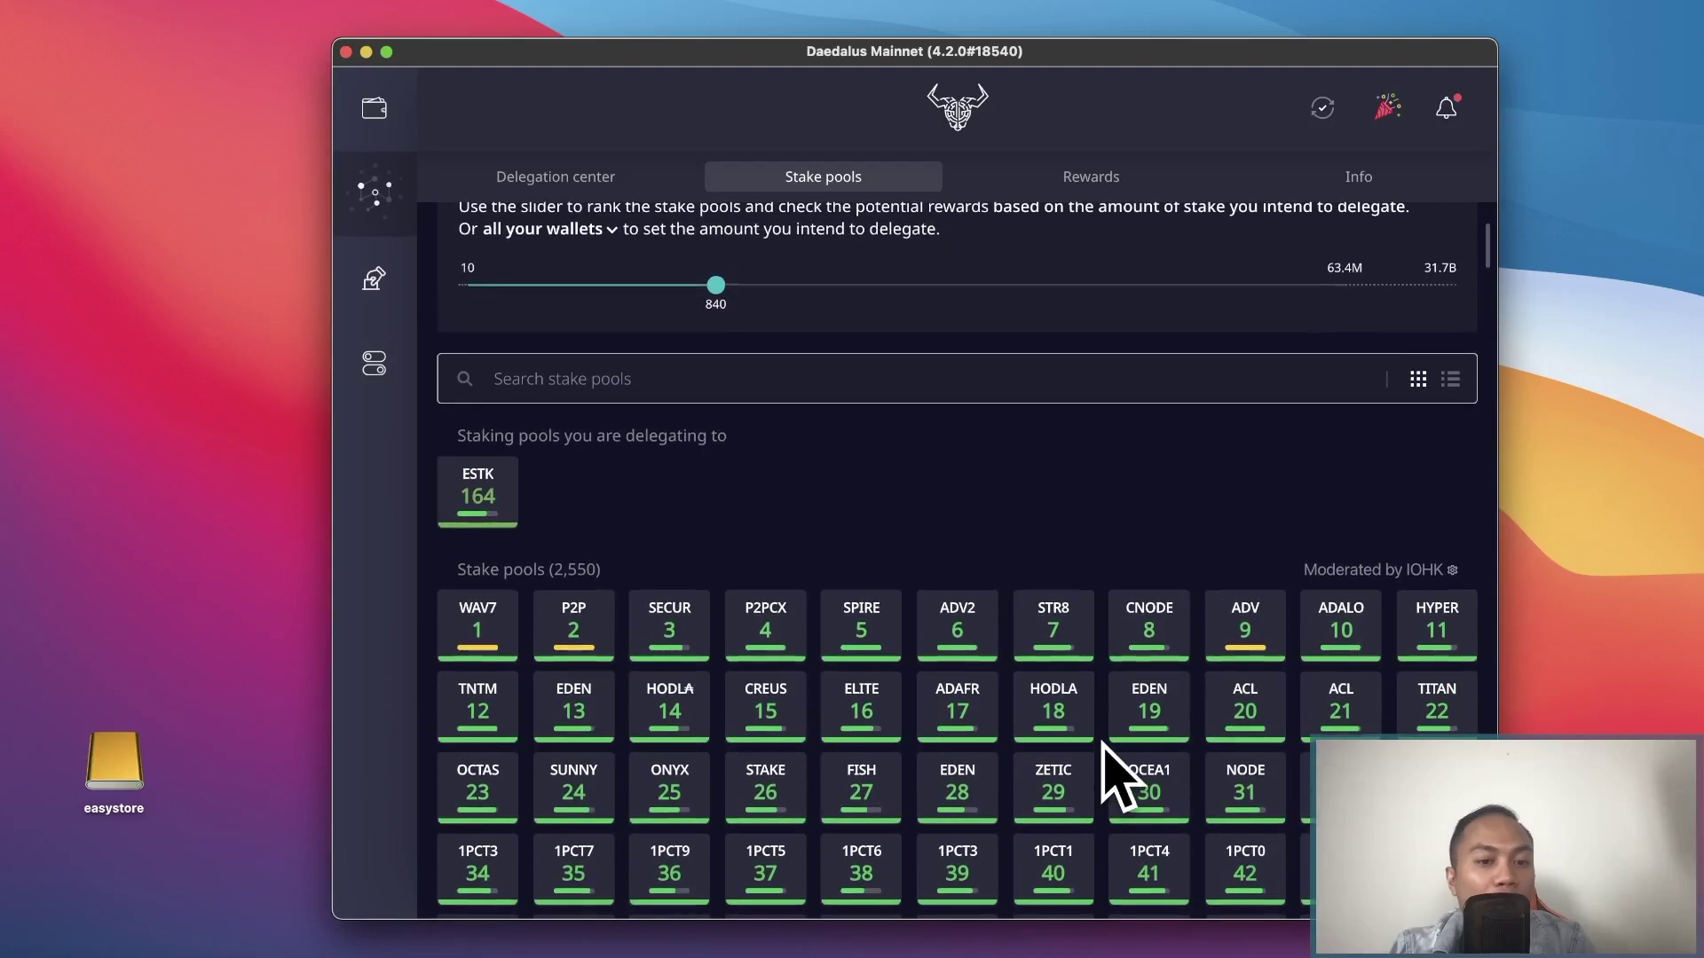
pyautogui.scroll(-3, 1114, 772)
pyautogui.scroll(-2, 1114, 774)
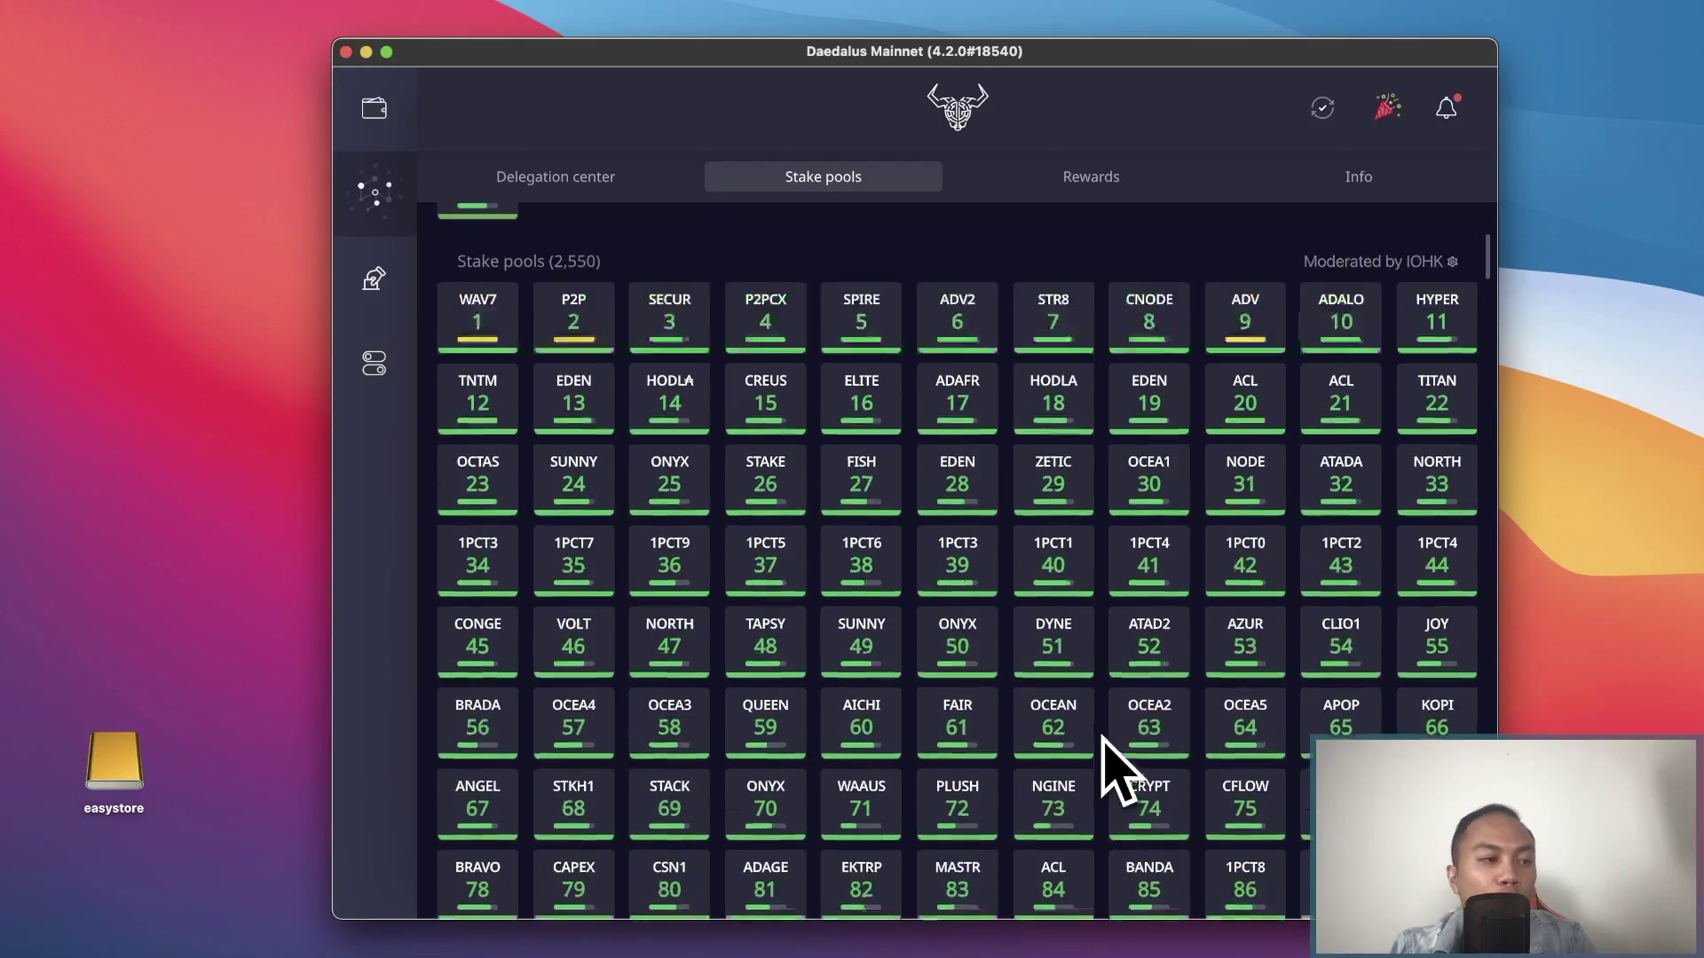
pyautogui.scroll(-20, 1103, 735)
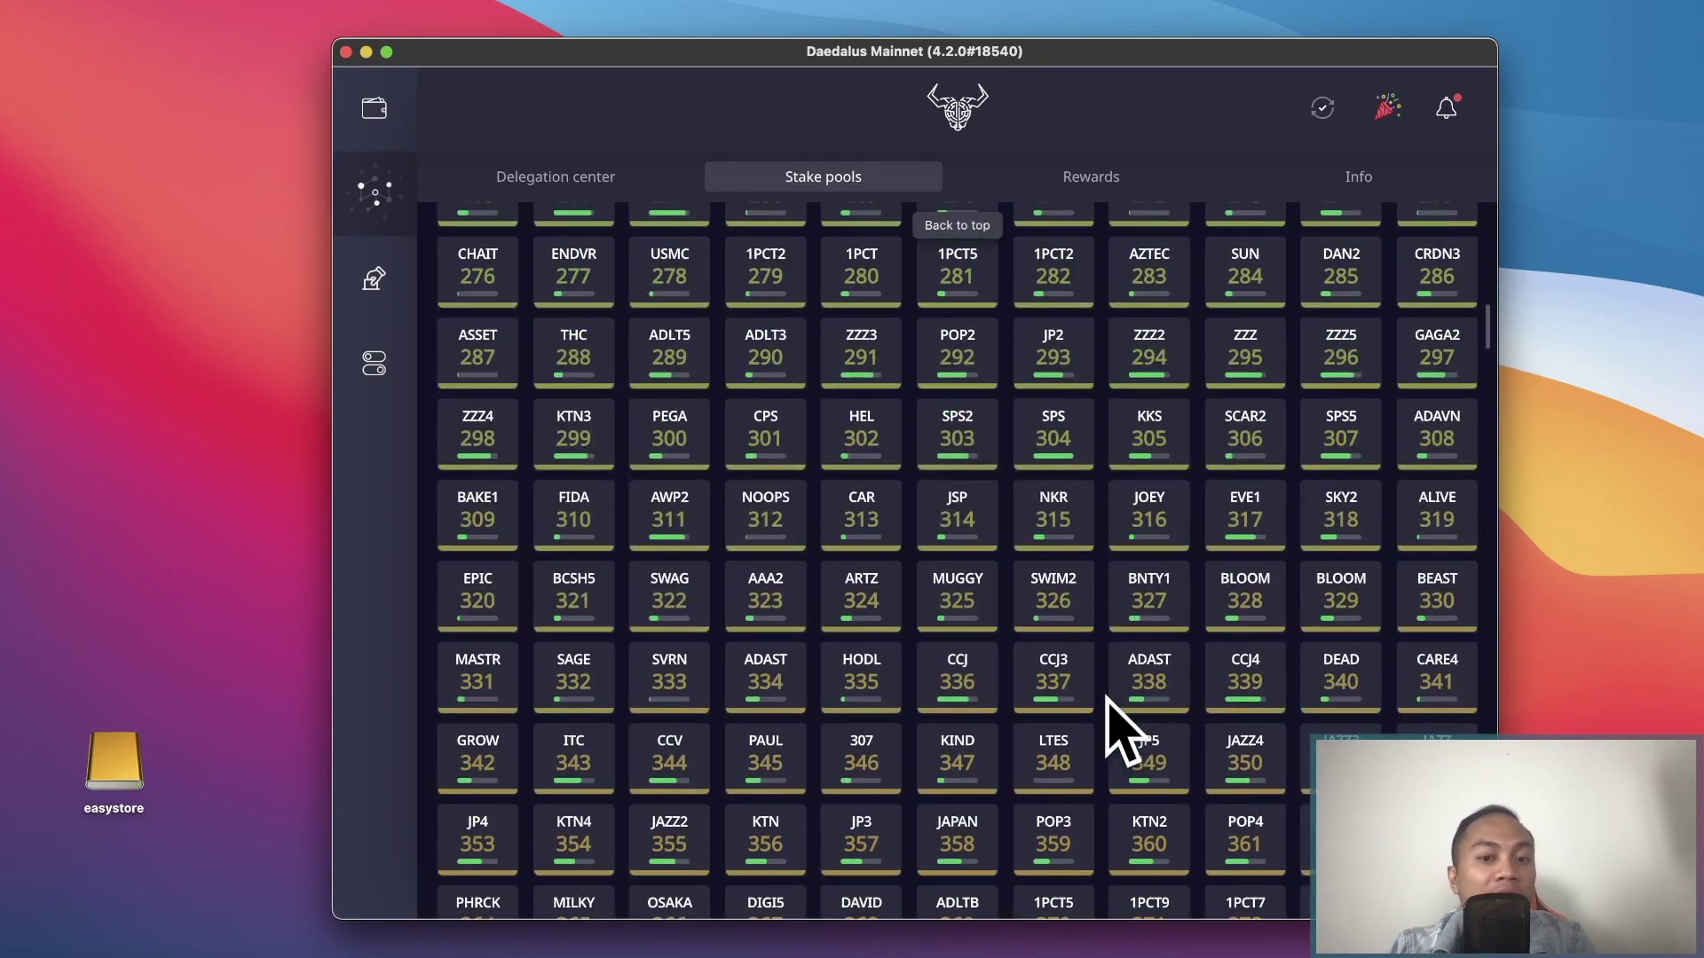
pyautogui.scroll(-10, 1120, 733)
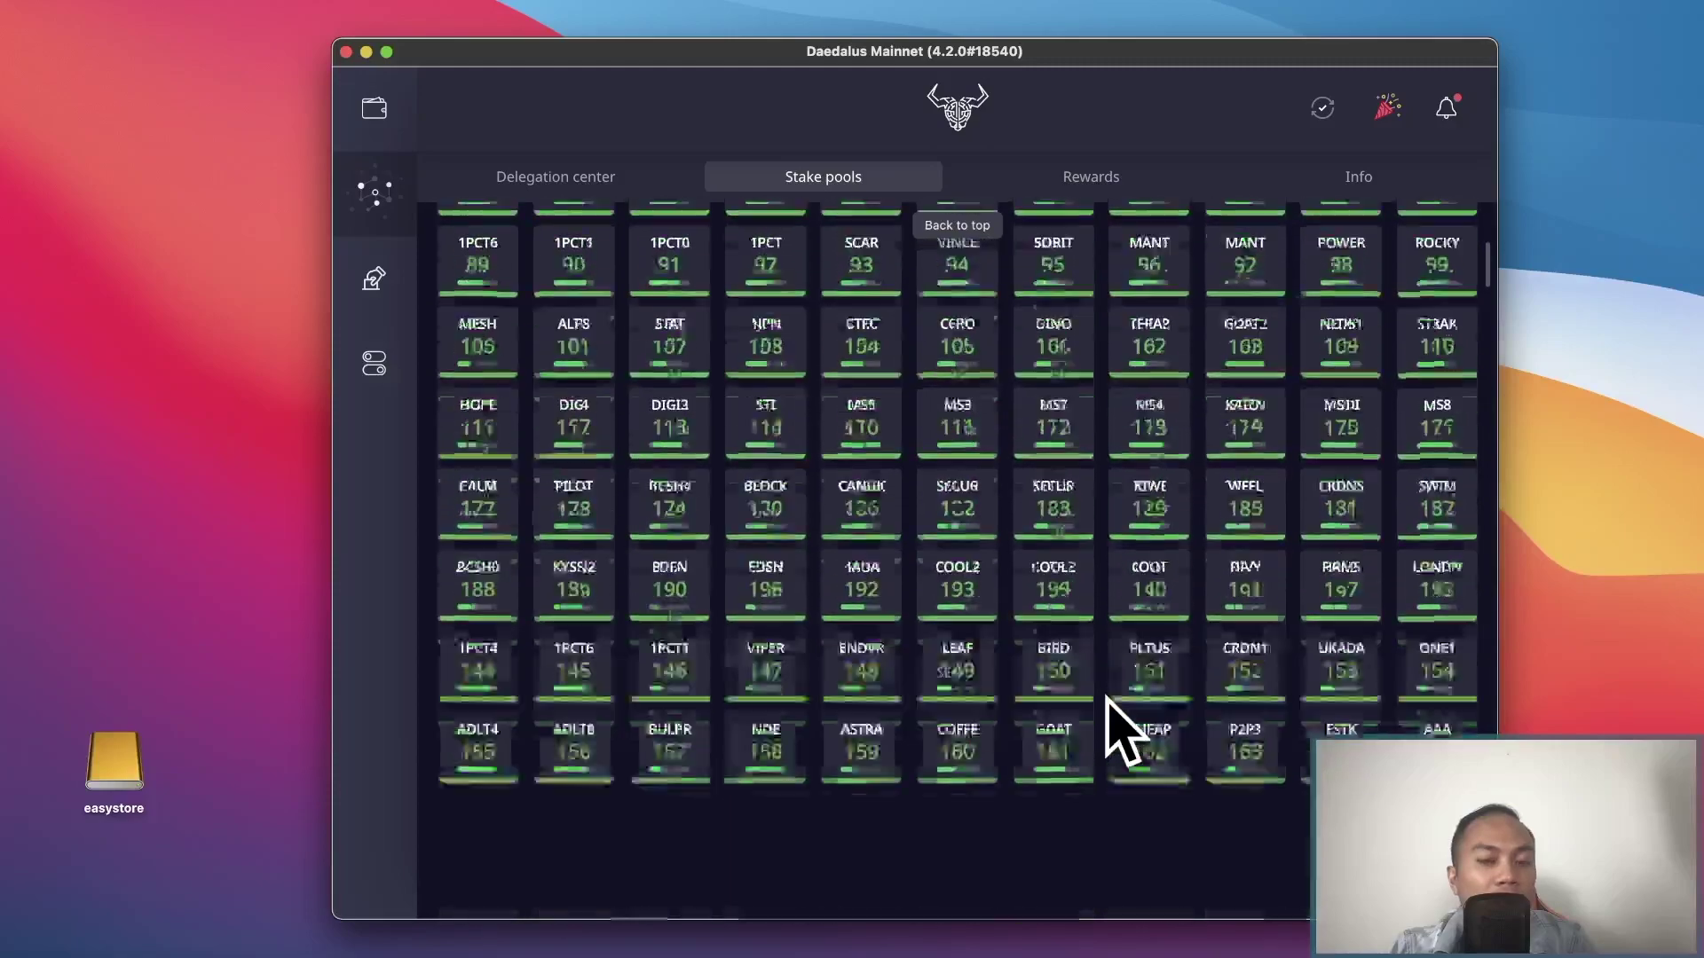
pyautogui.scroll(-20, 1107, 697)
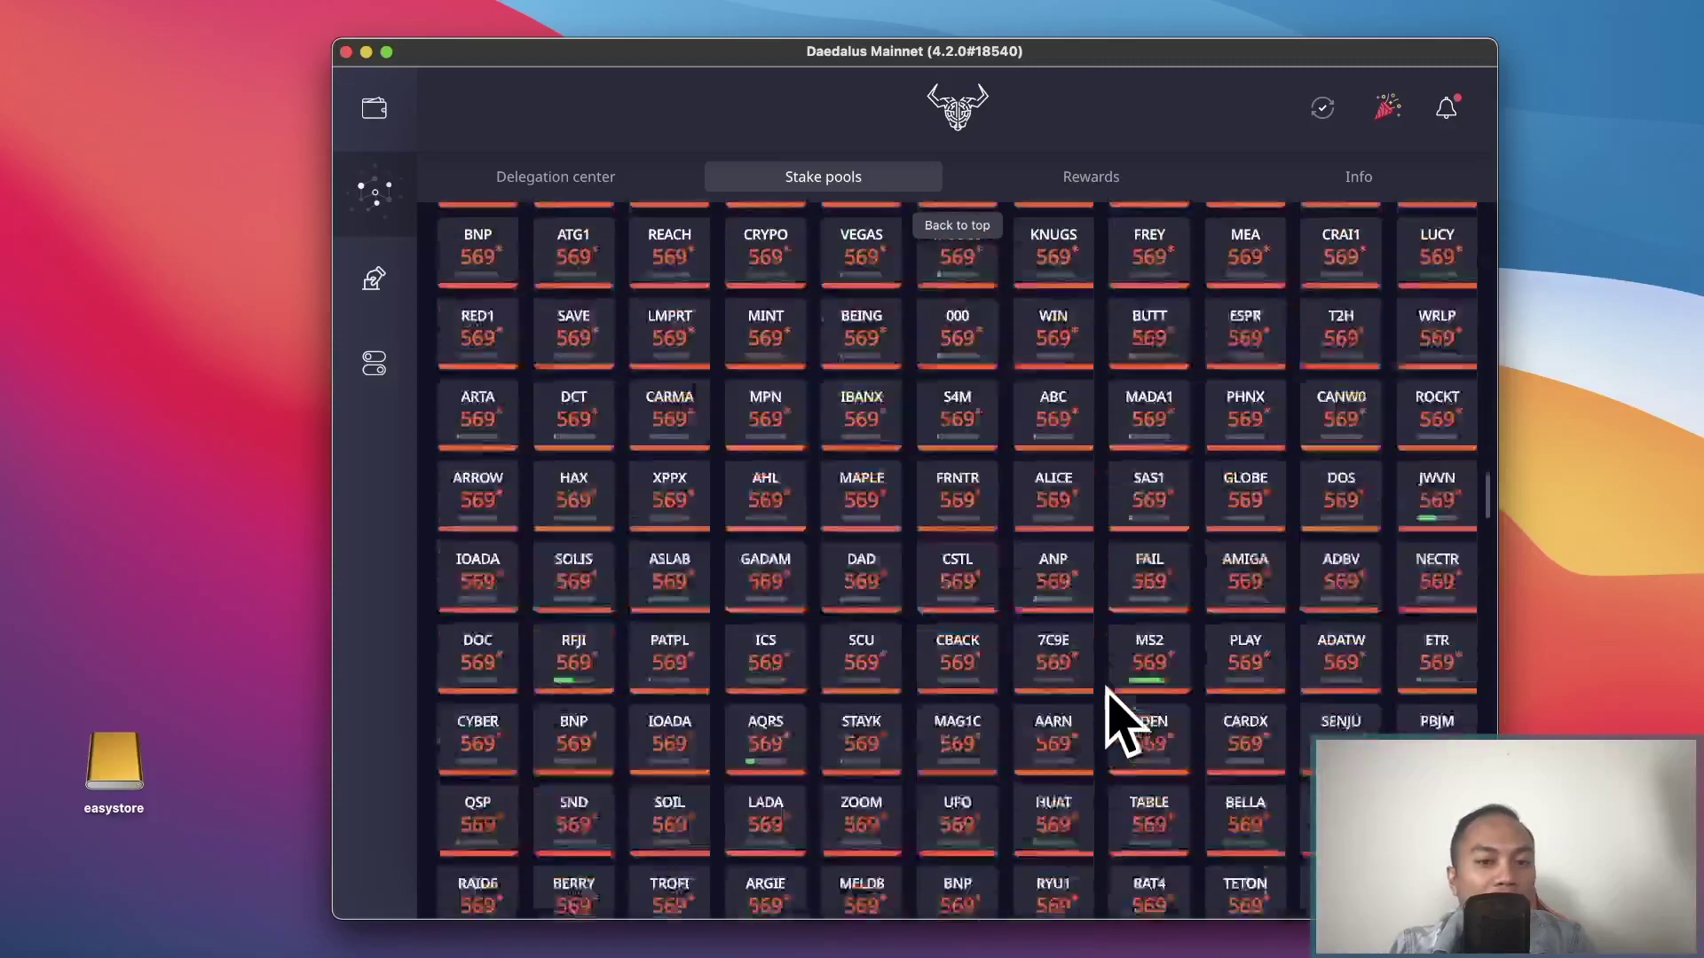
pyautogui.scroll(-5, 1107, 698)
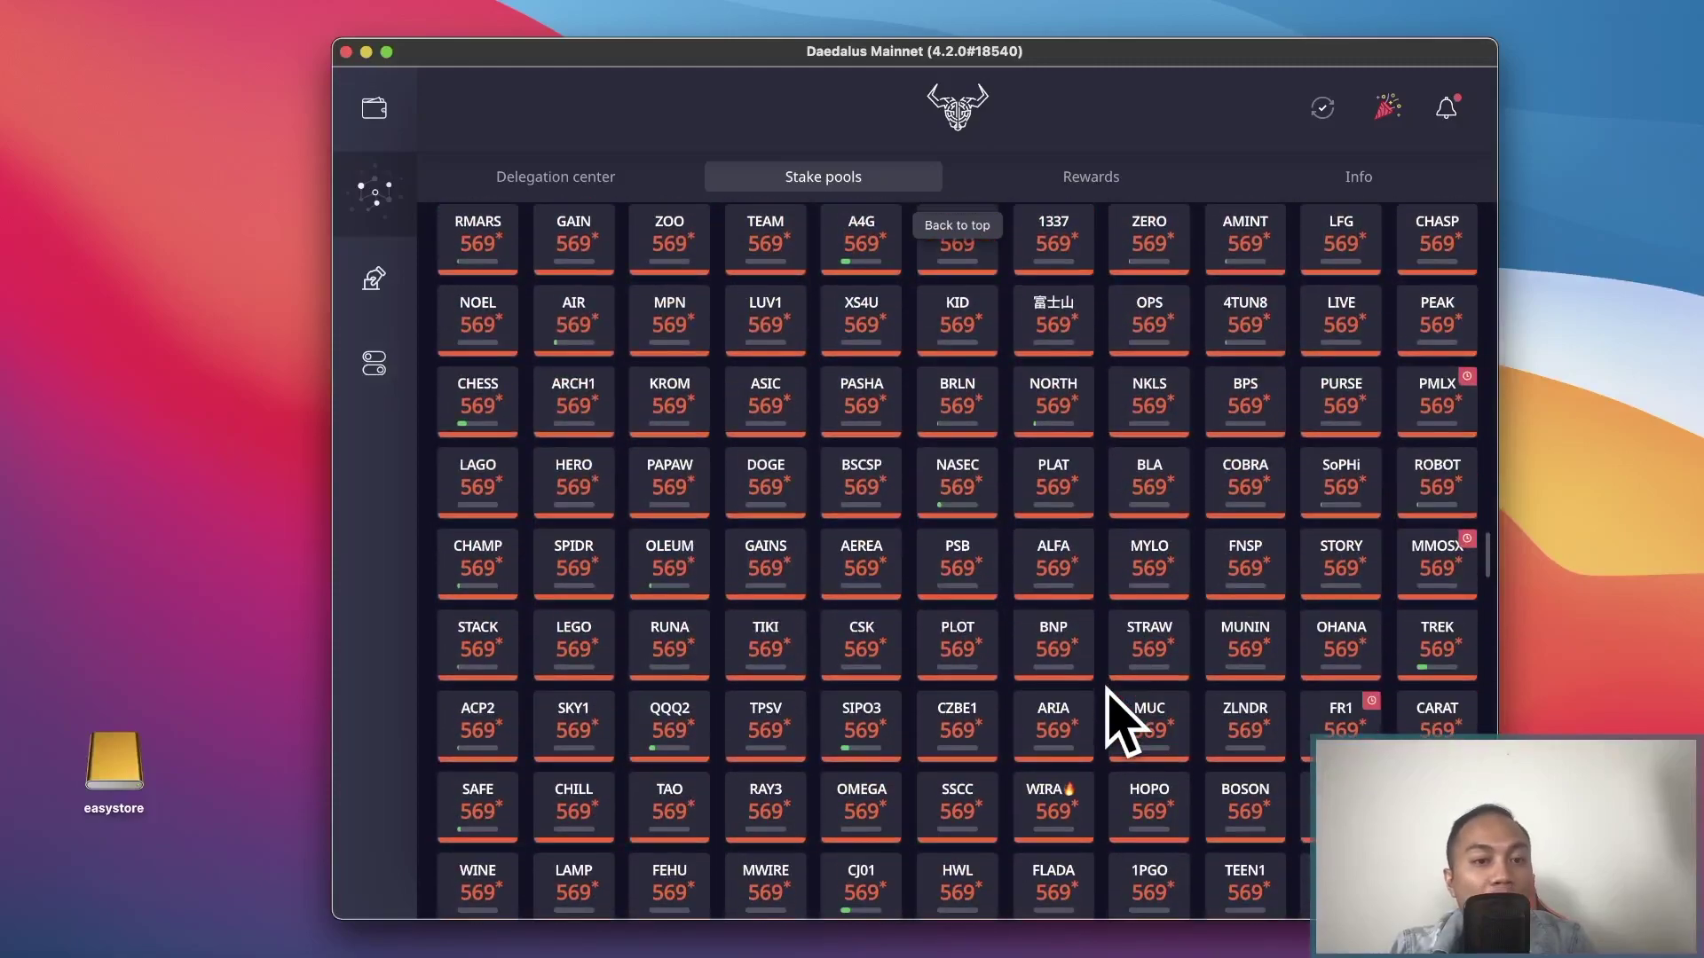
pyautogui.scroll(20, 1109, 692)
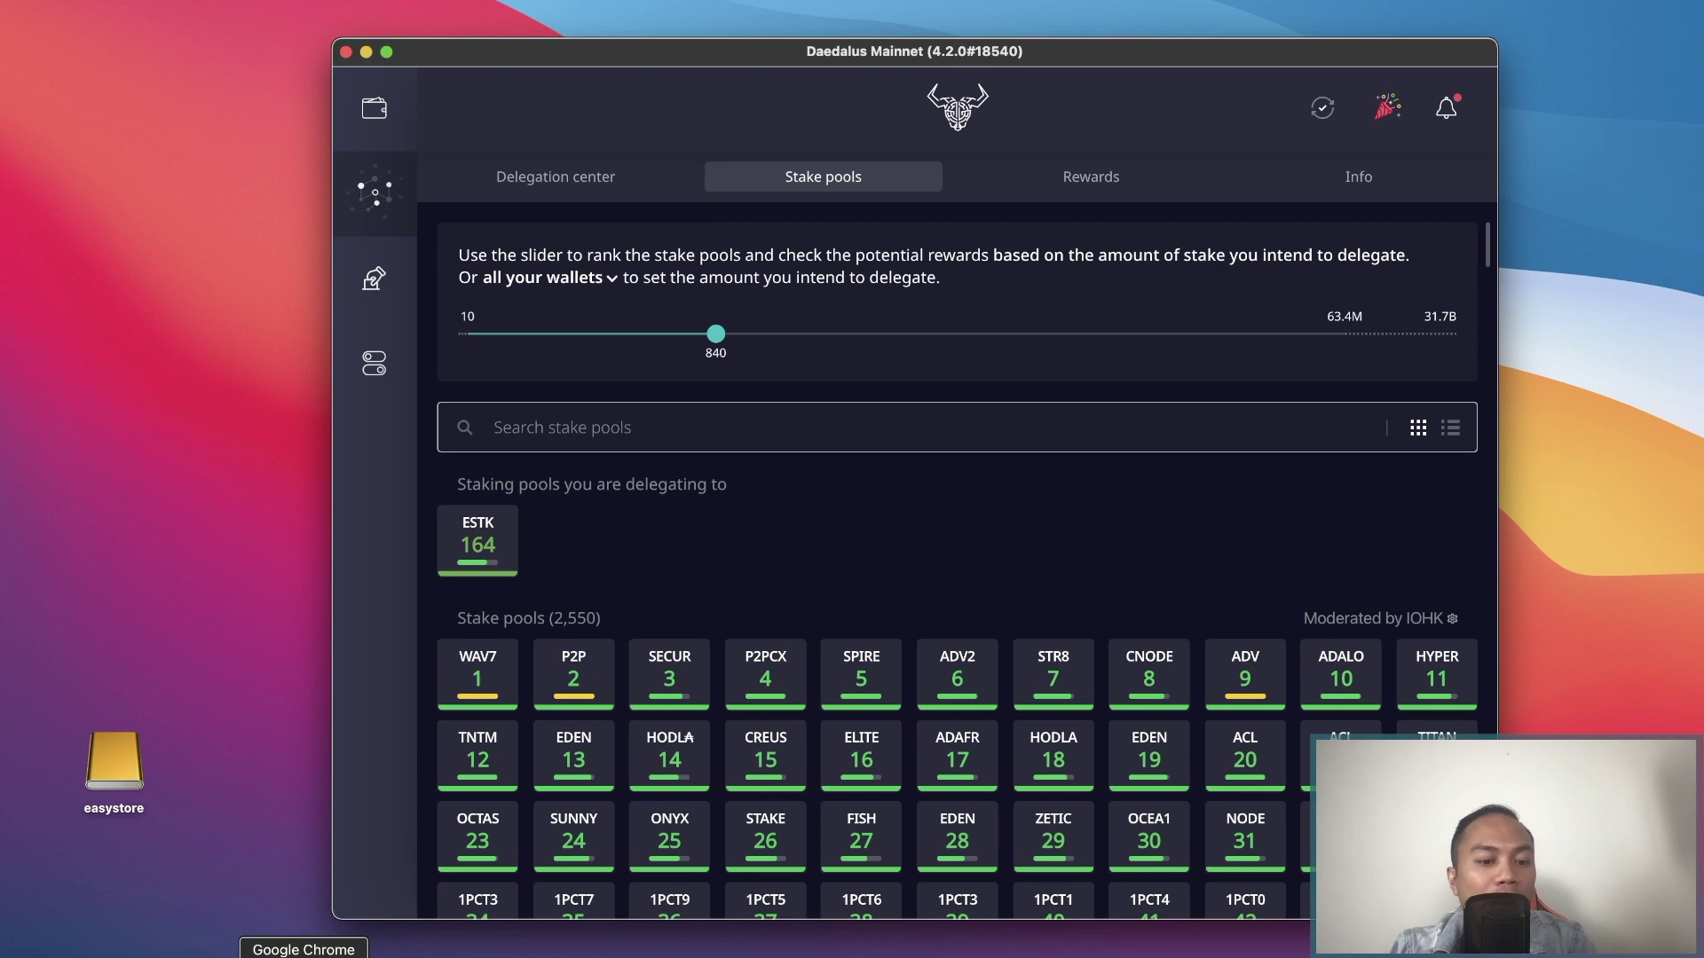
# Switch to Google Chrome and review the AdaStat Pool statistics on ADApools.org.
pyautogui.click(303, 955)
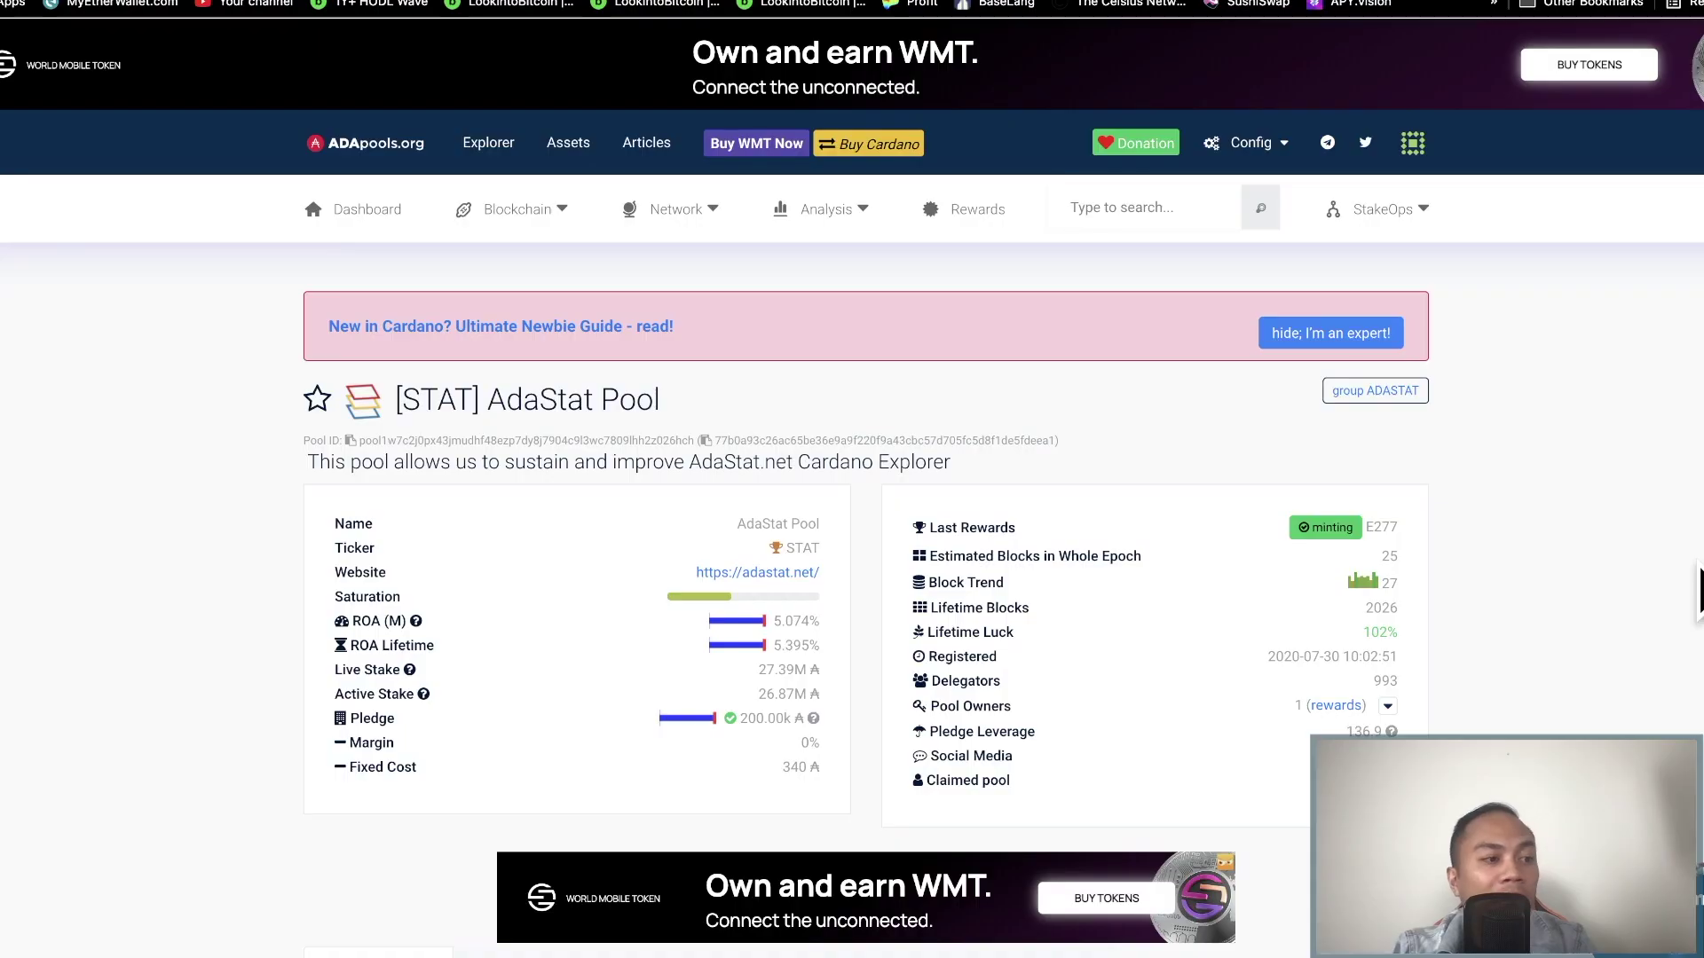
pyautogui.scroll(-1, 1699, 590)
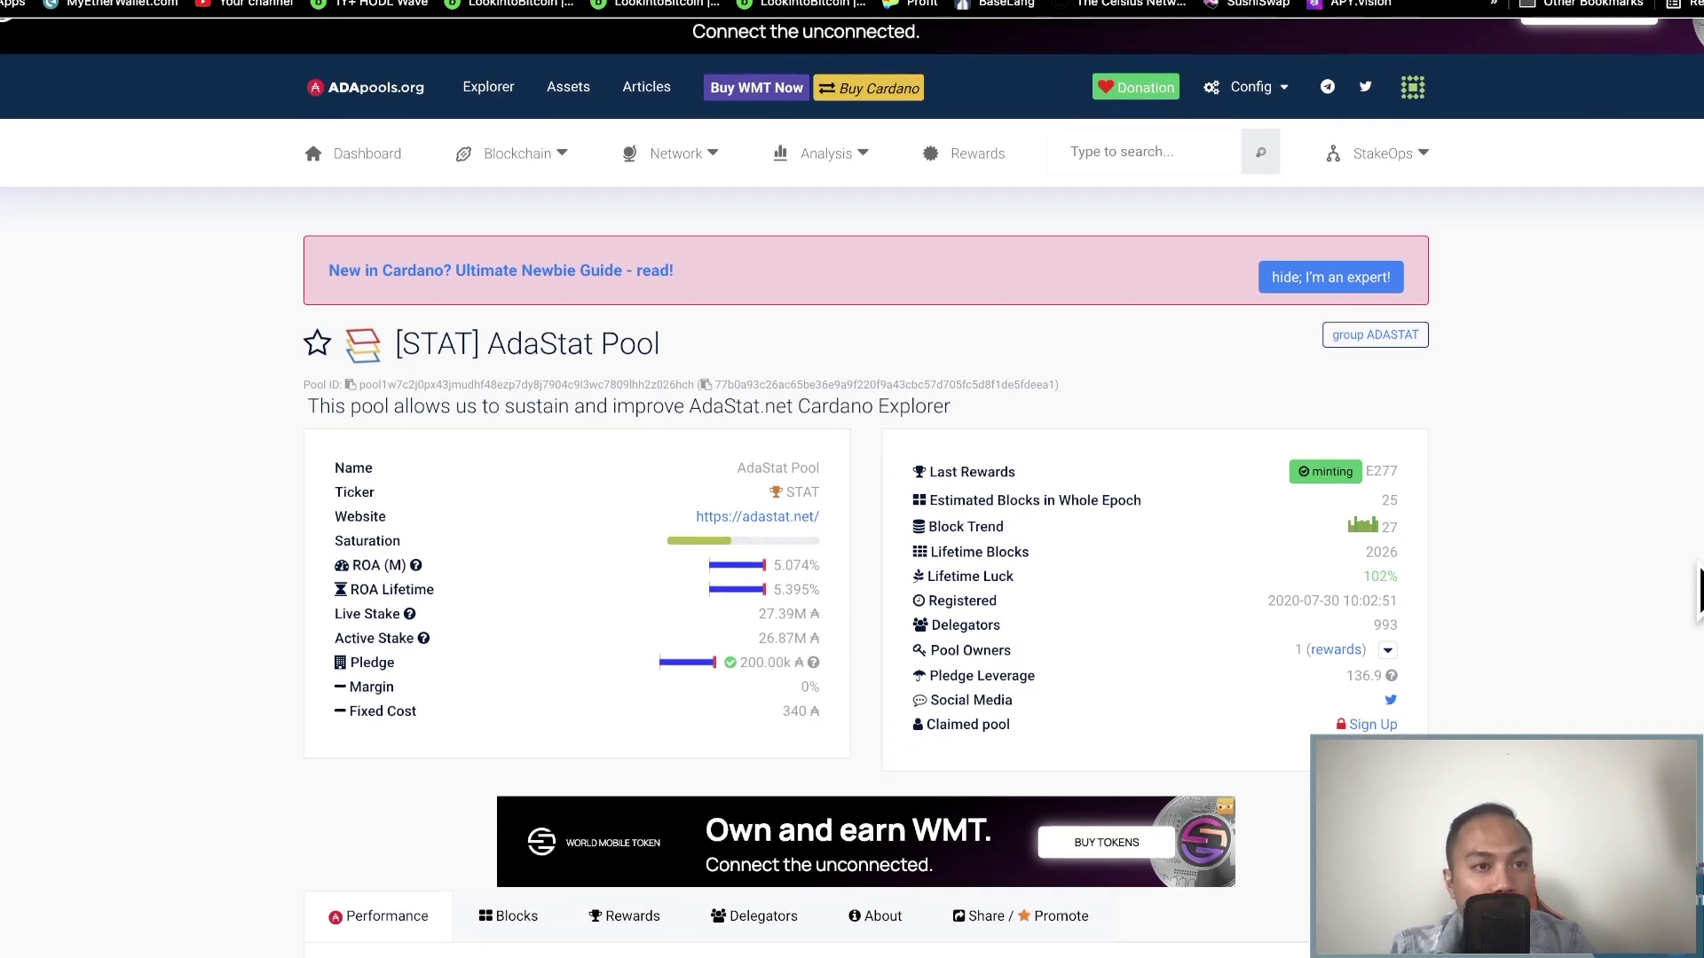
pyautogui.scroll(1, 1699, 591)
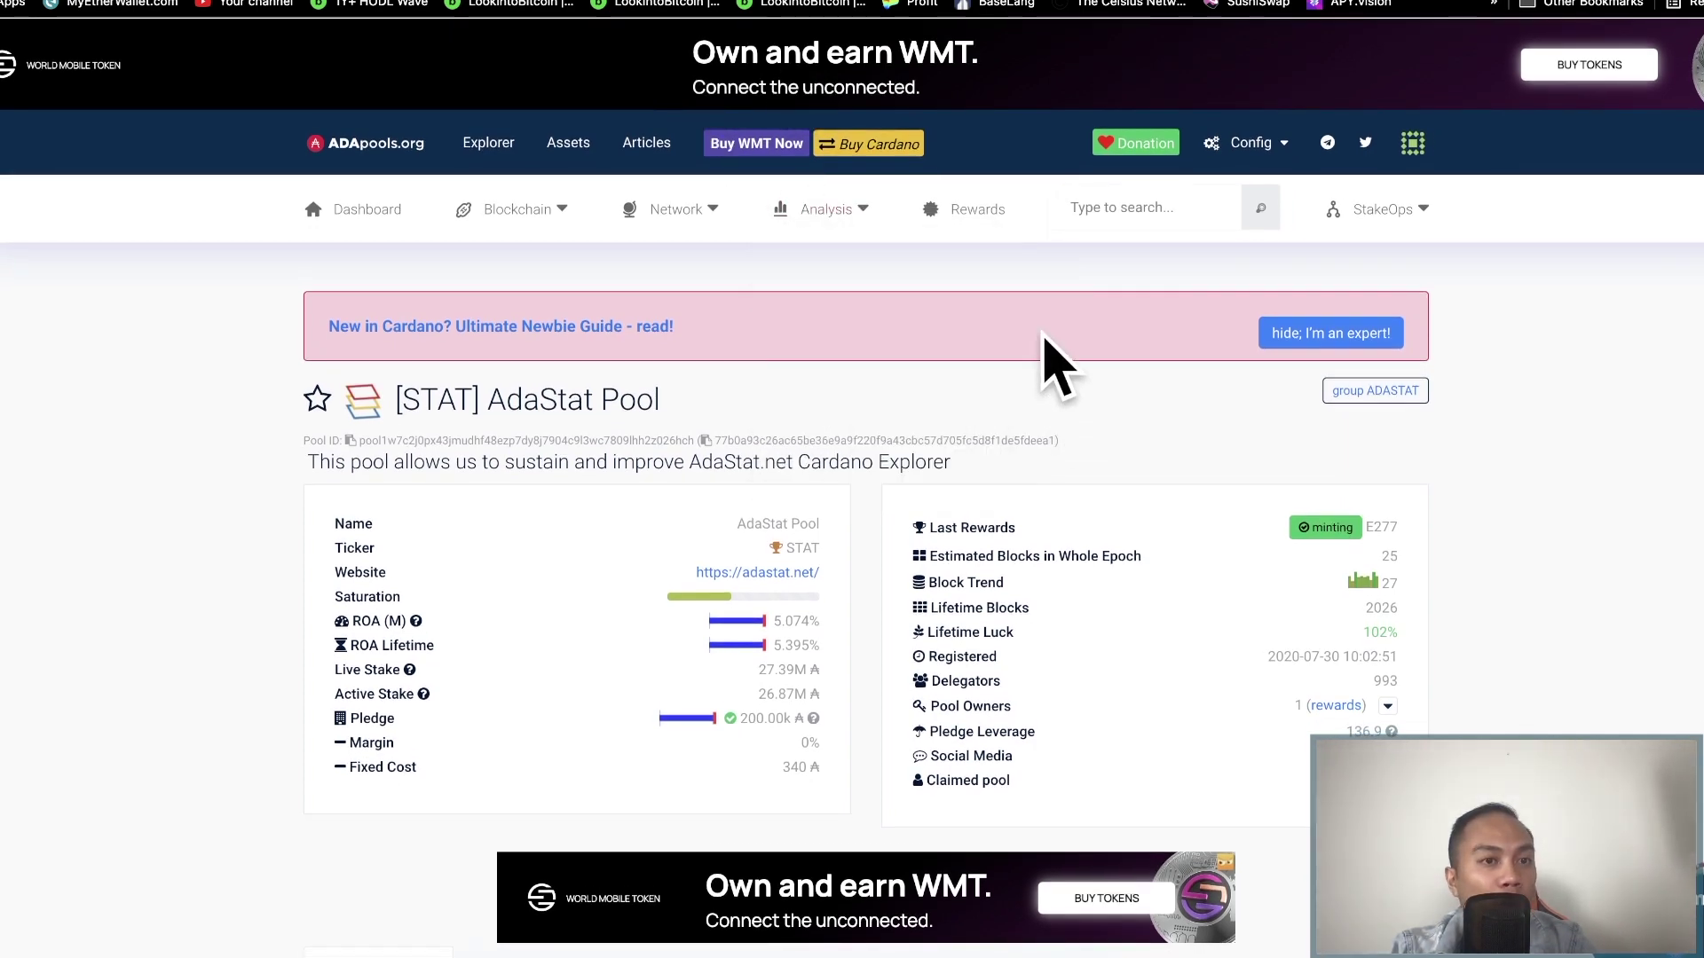
# Search ADApools.org for the ESTK pool and review Everstake's saturation, rewards, stake, pledge and fee details.
pyautogui.click(1123, 211)
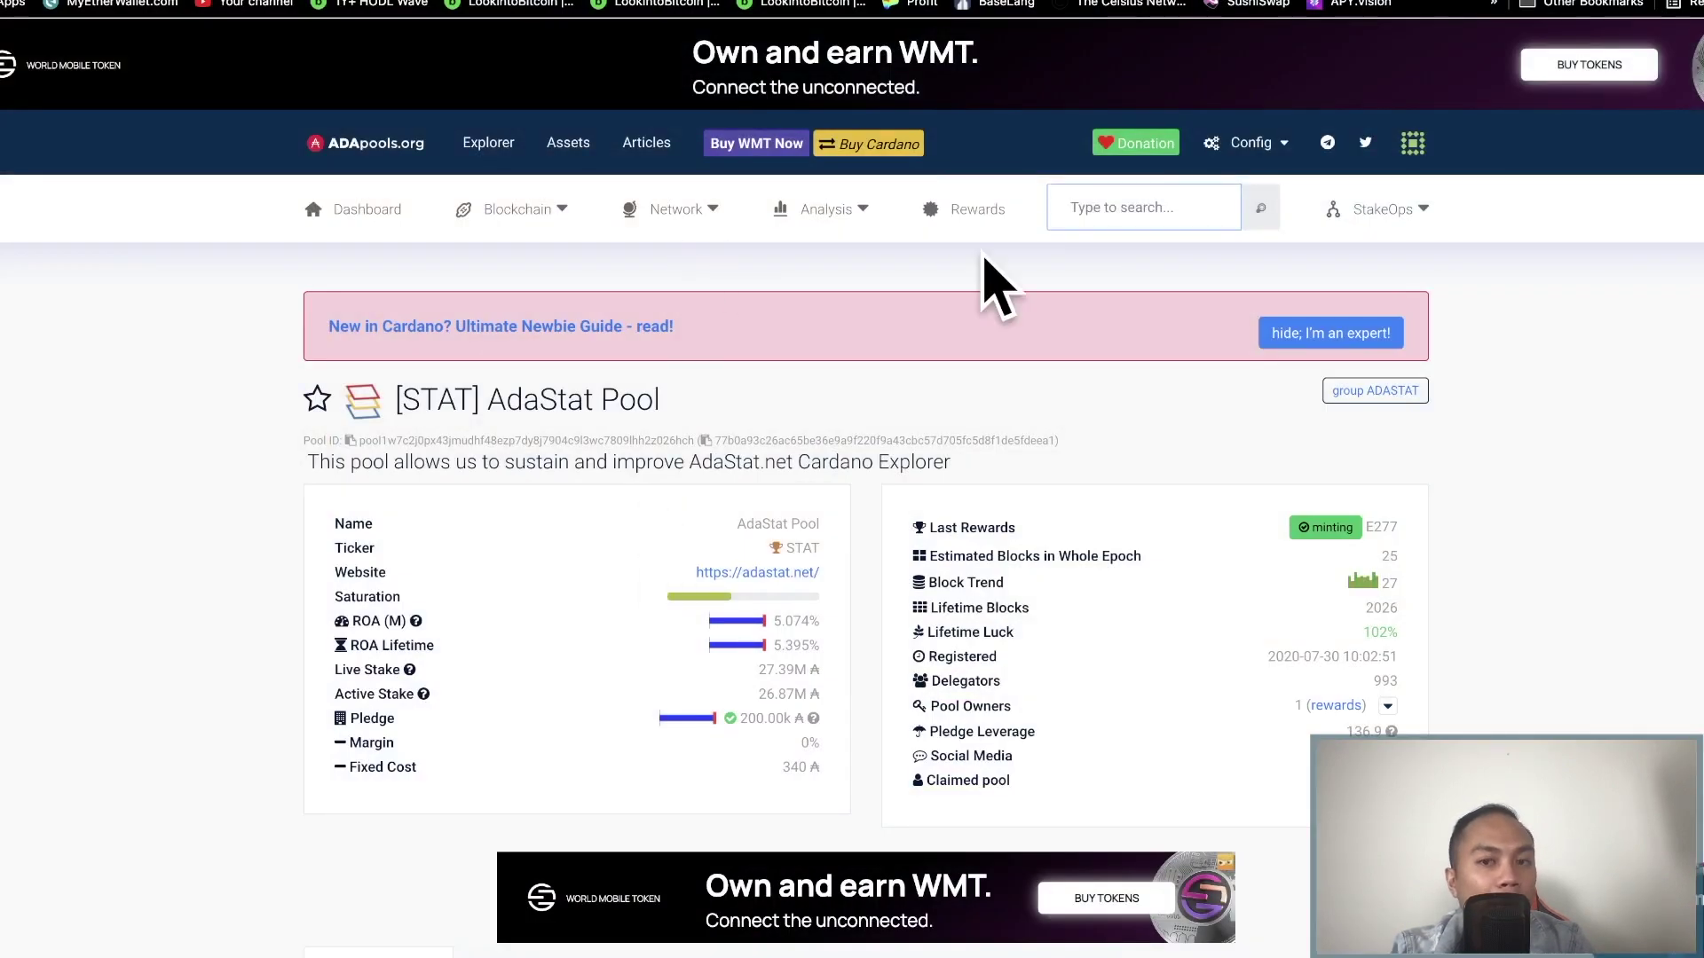
pyautogui.write('est')
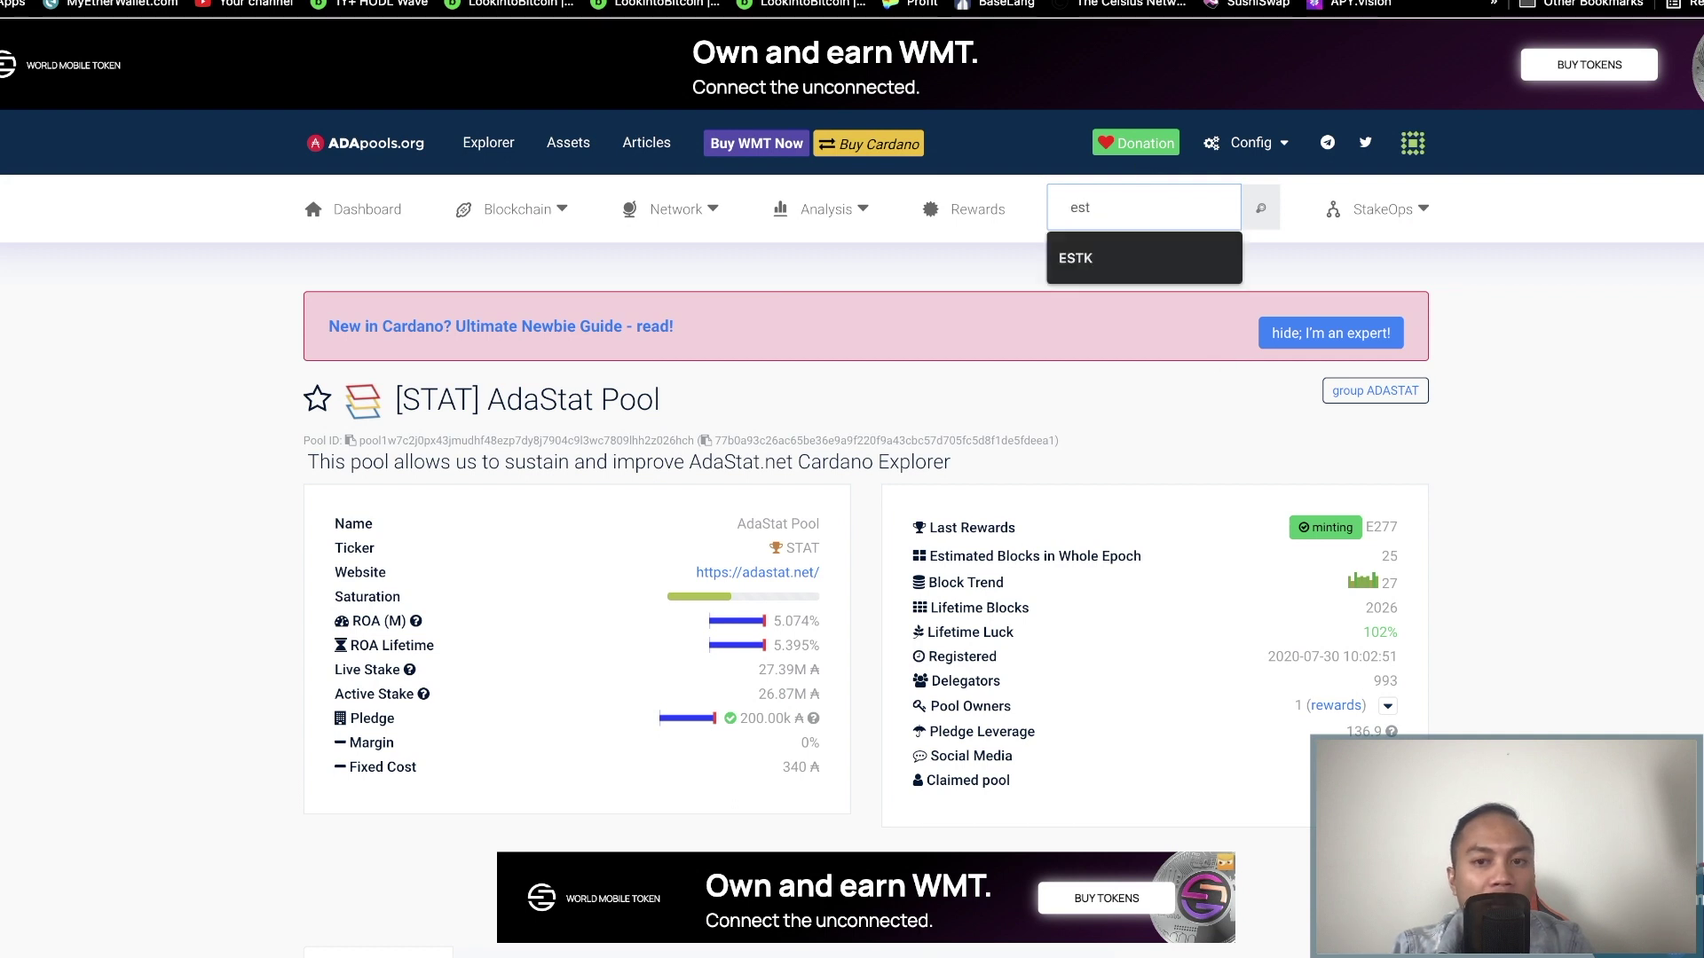
pyautogui.click(1163, 258)
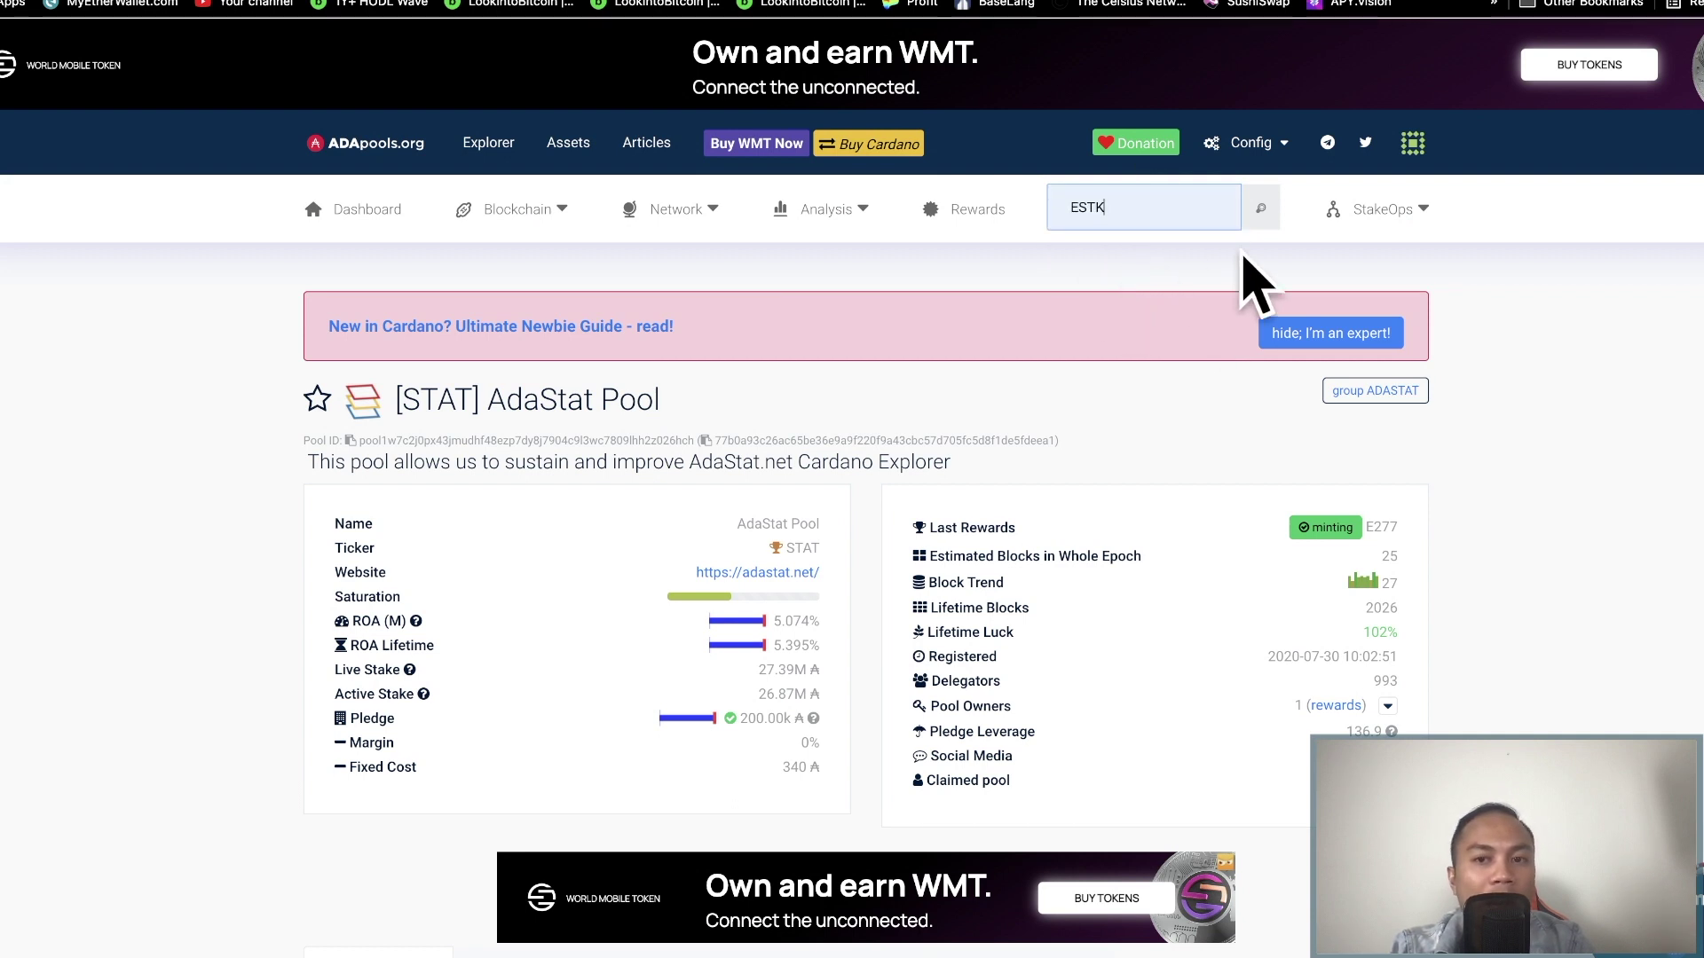
pyautogui.click(1270, 210)
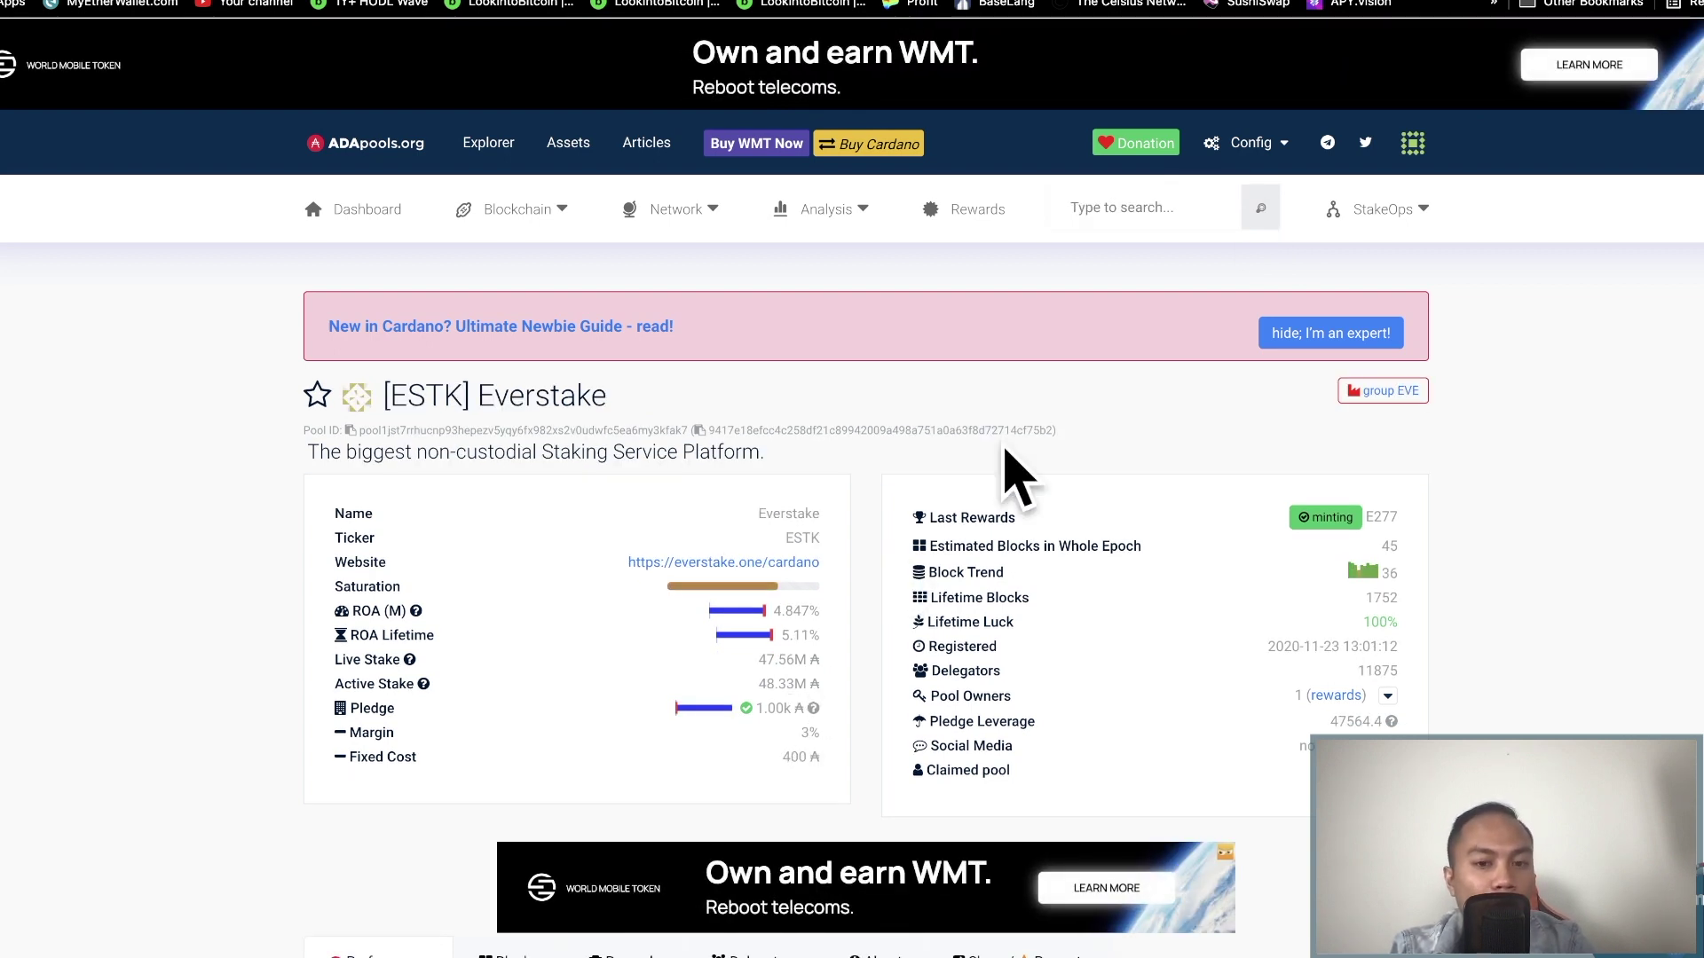
pyautogui.moveTo(743, 587)
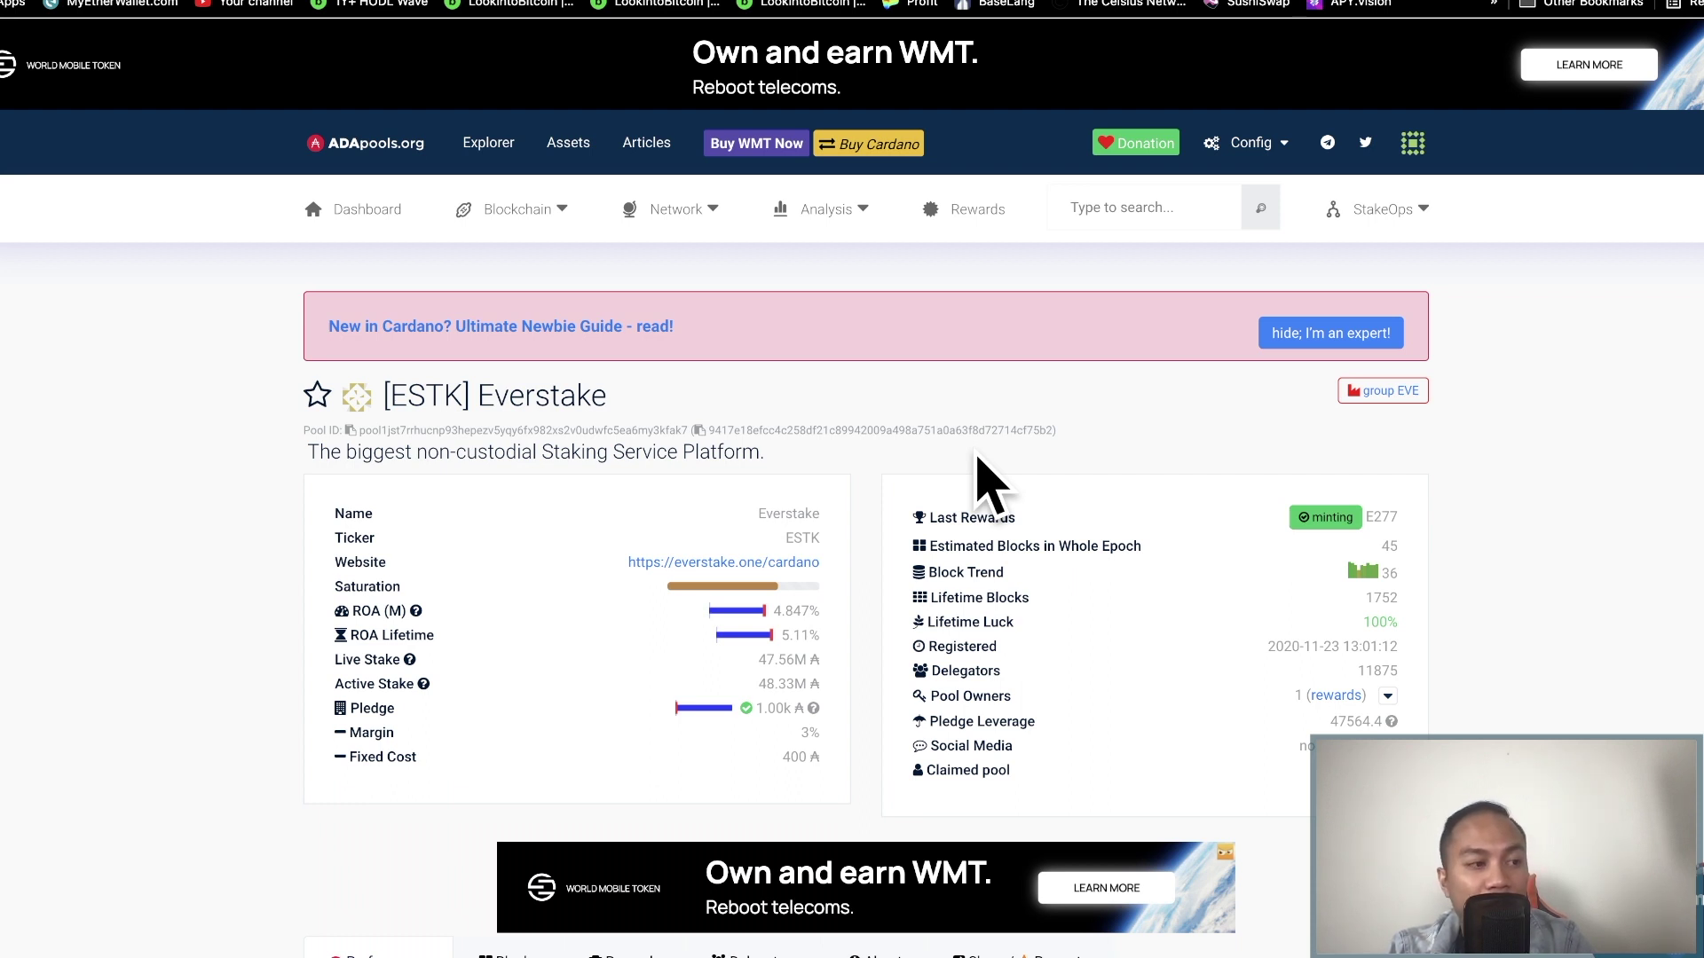
pyautogui.scroll(-2, 987, 482)
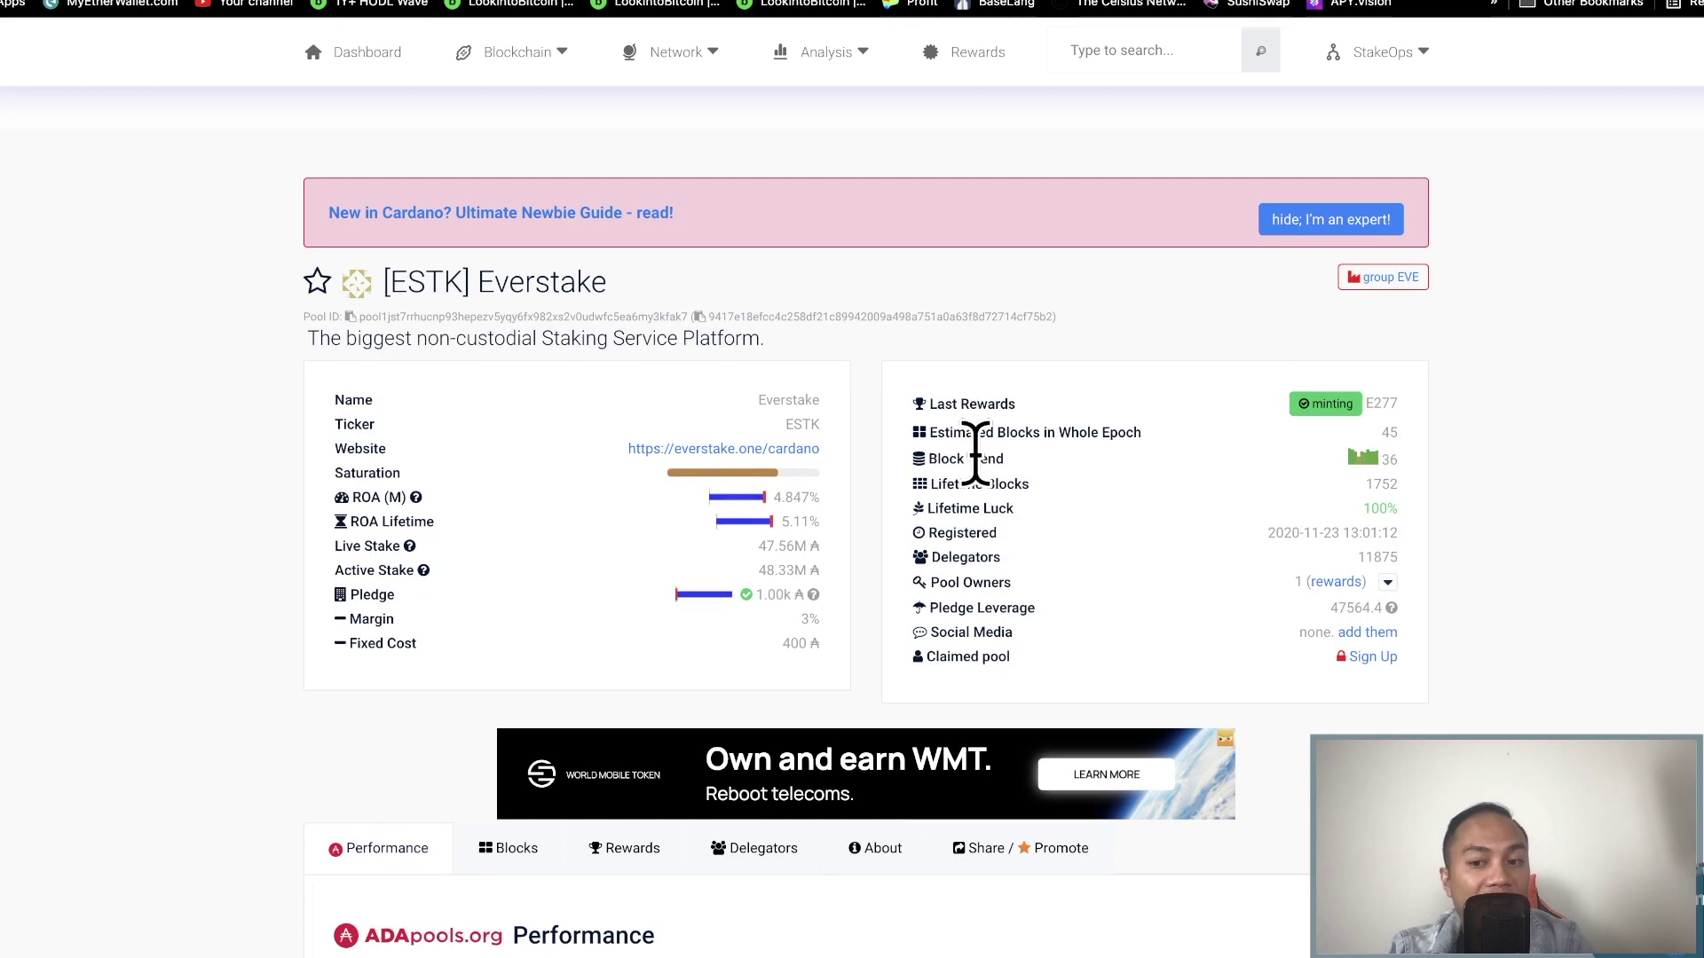
# Examine Everstake's lifetime blocks, lifetime luck and lifetime ROA on its ADApools.org page.
pyautogui.scroll(-1, 976, 453)
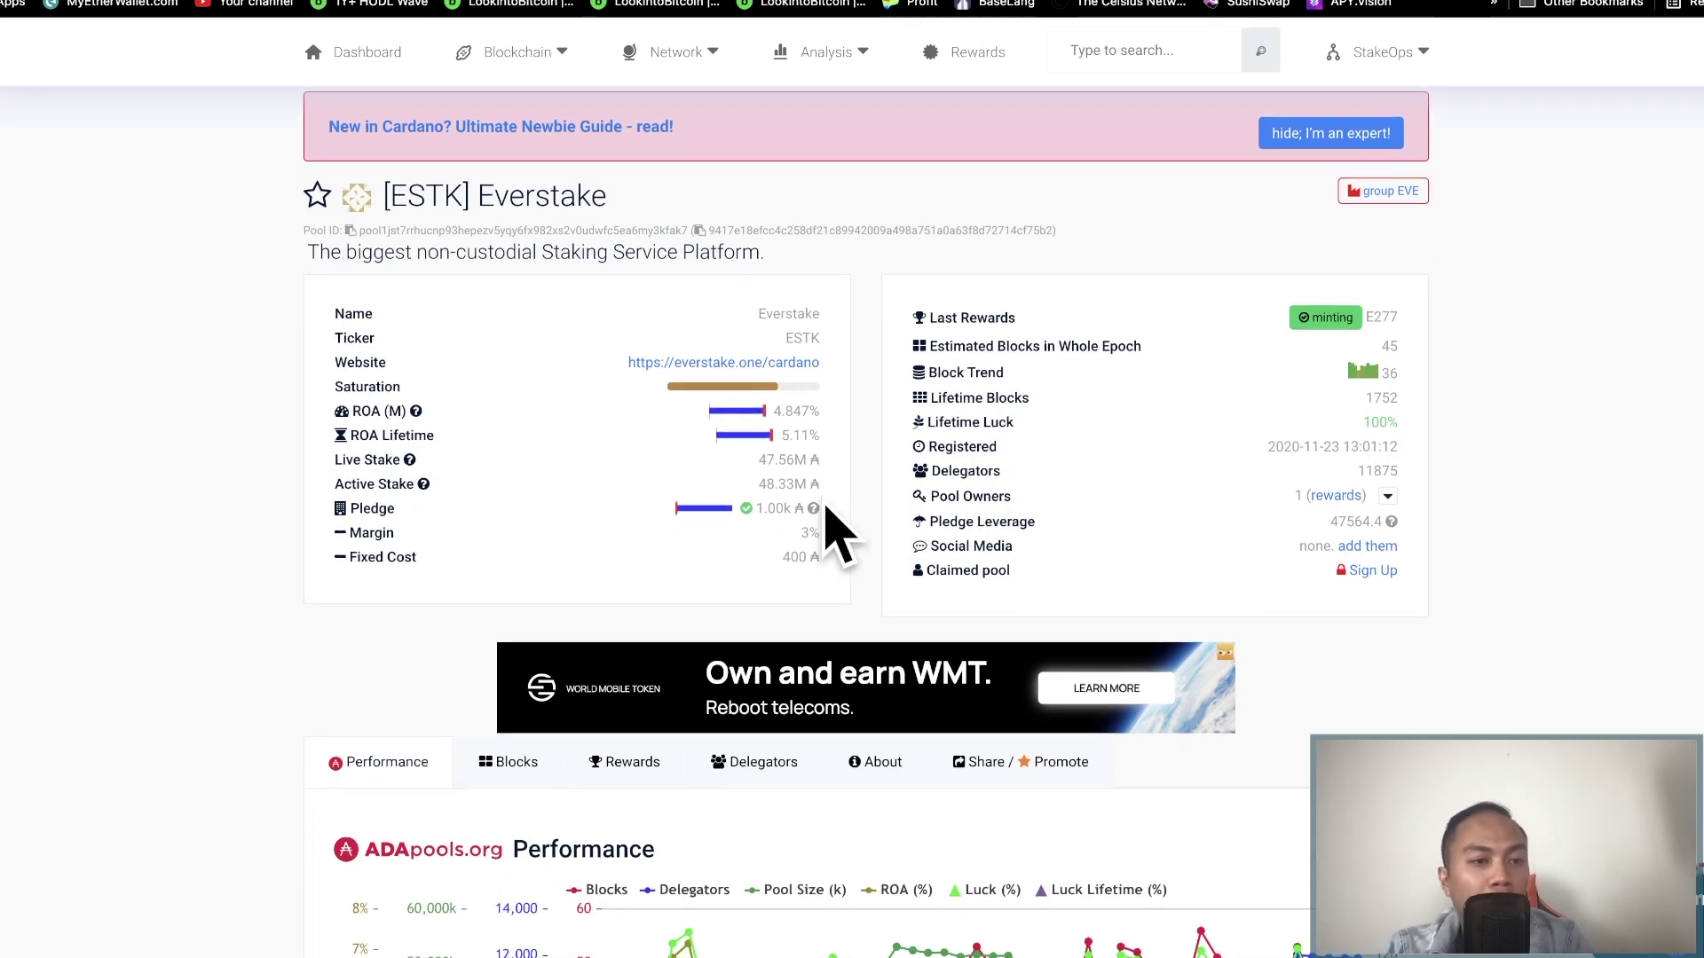
pyautogui.scroll(1, 829, 528)
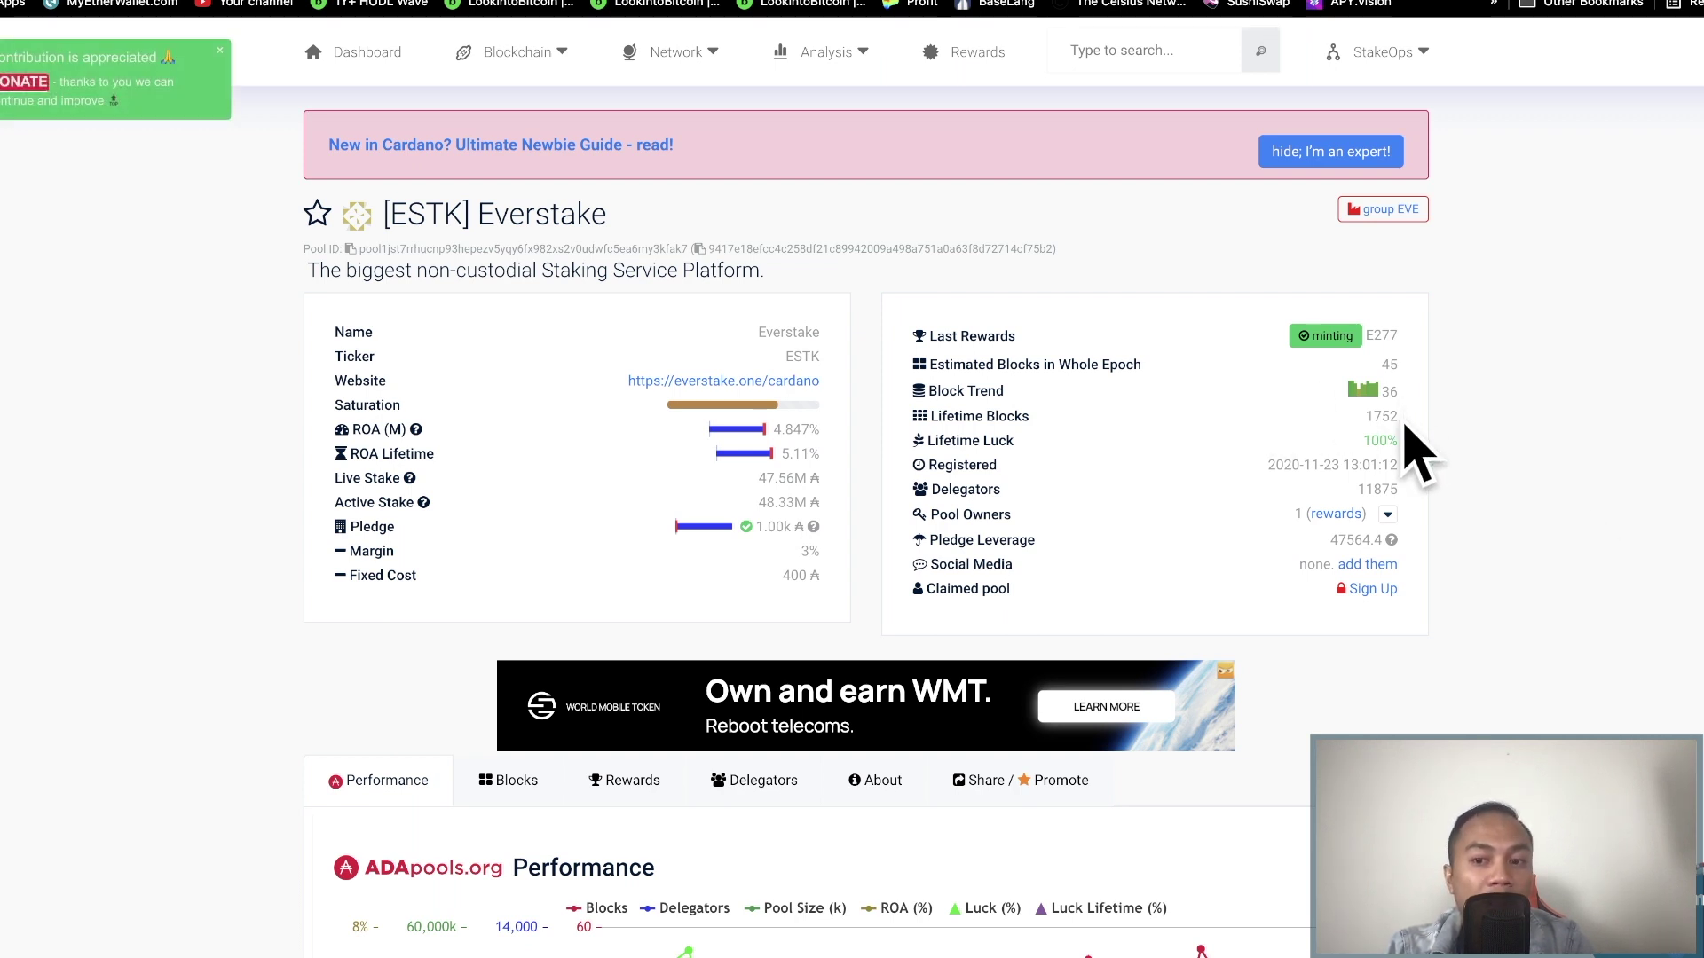
pyautogui.moveTo(1389, 439); pyautogui.dragTo(1354, 438)
pyautogui.click(1493, 453)
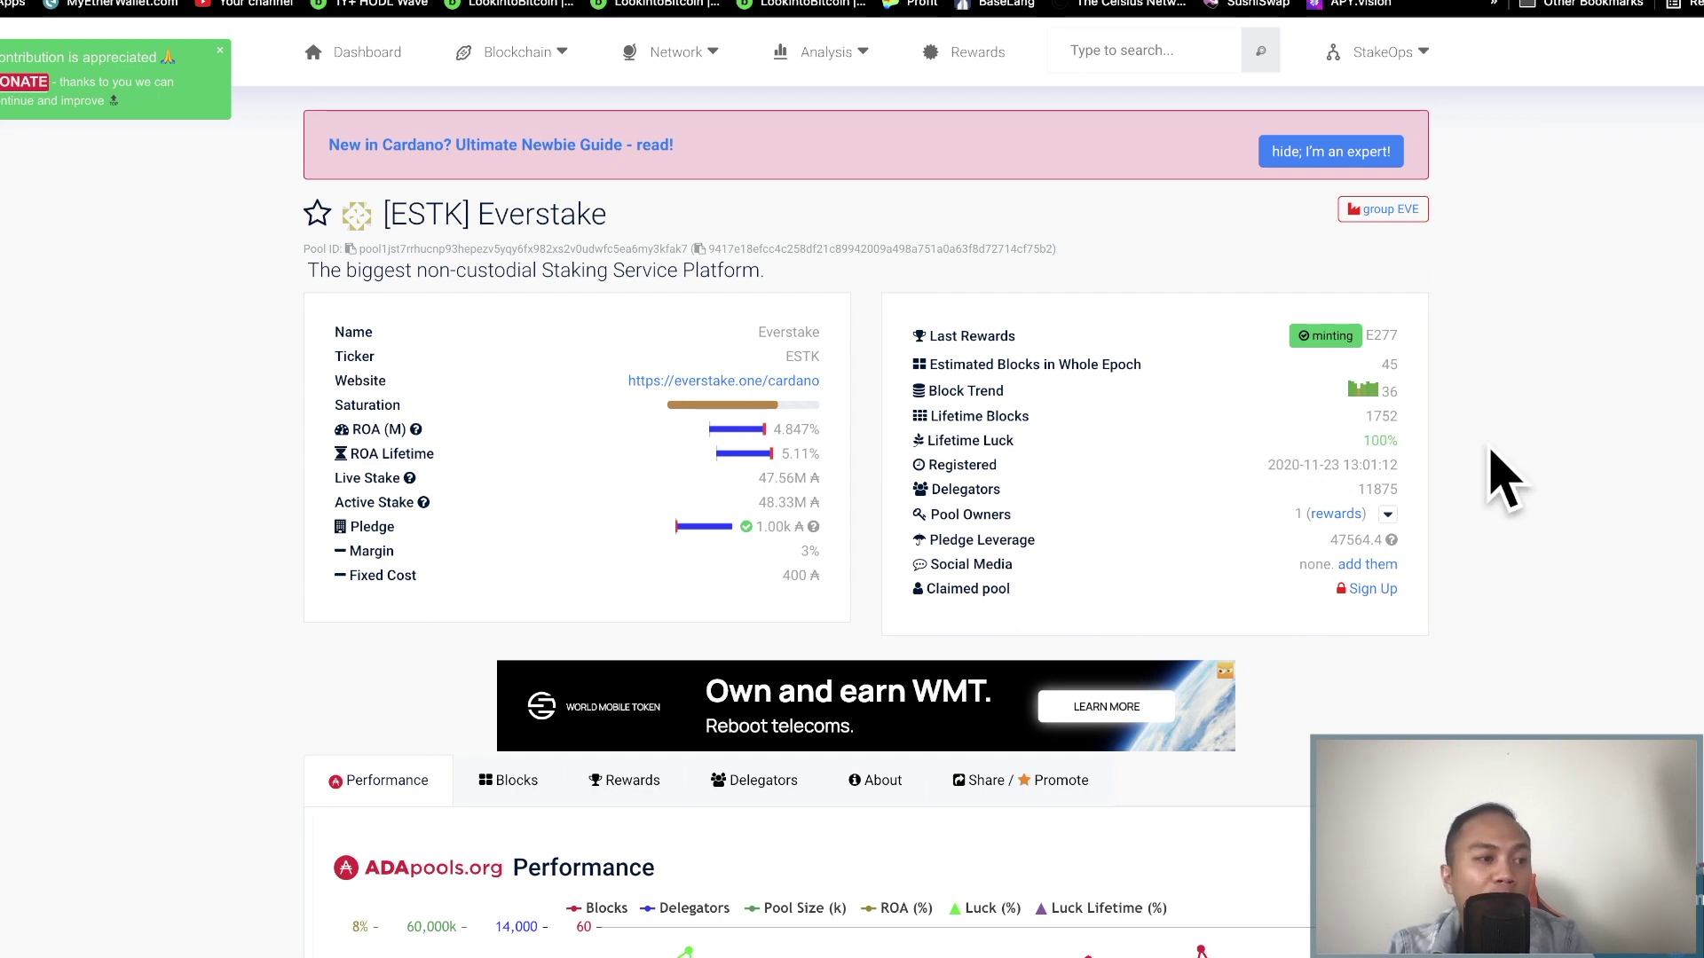
pyautogui.scroll(-1, 1500, 479)
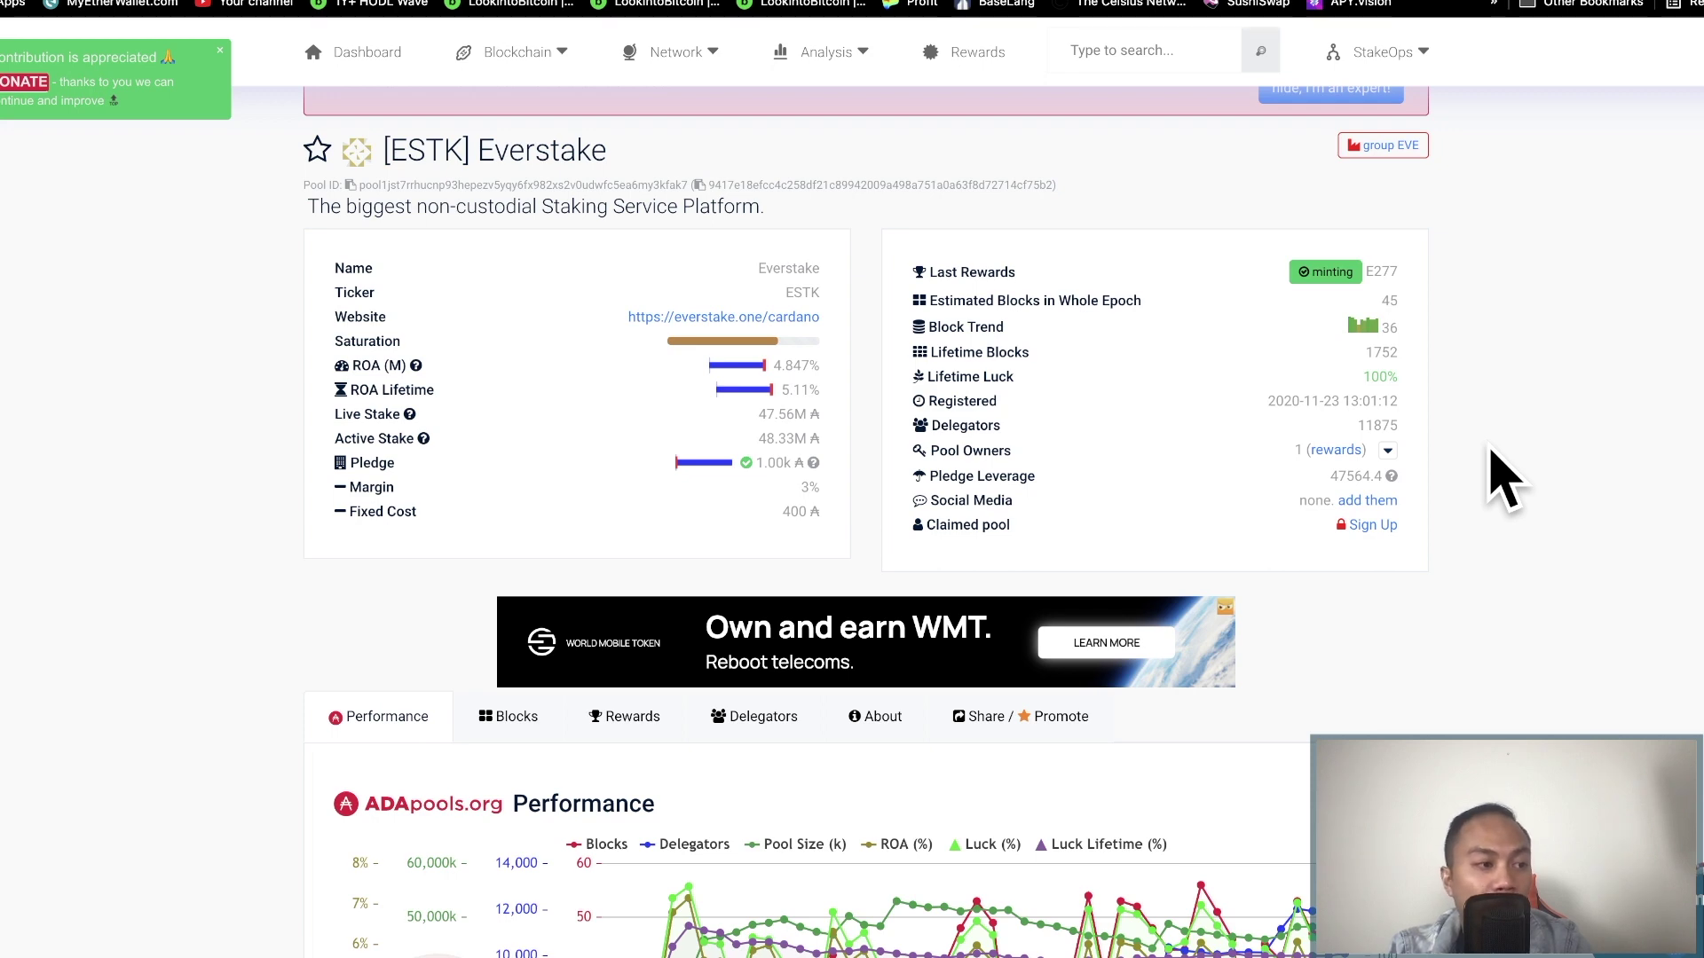
pyautogui.scroll(3, 1499, 479)
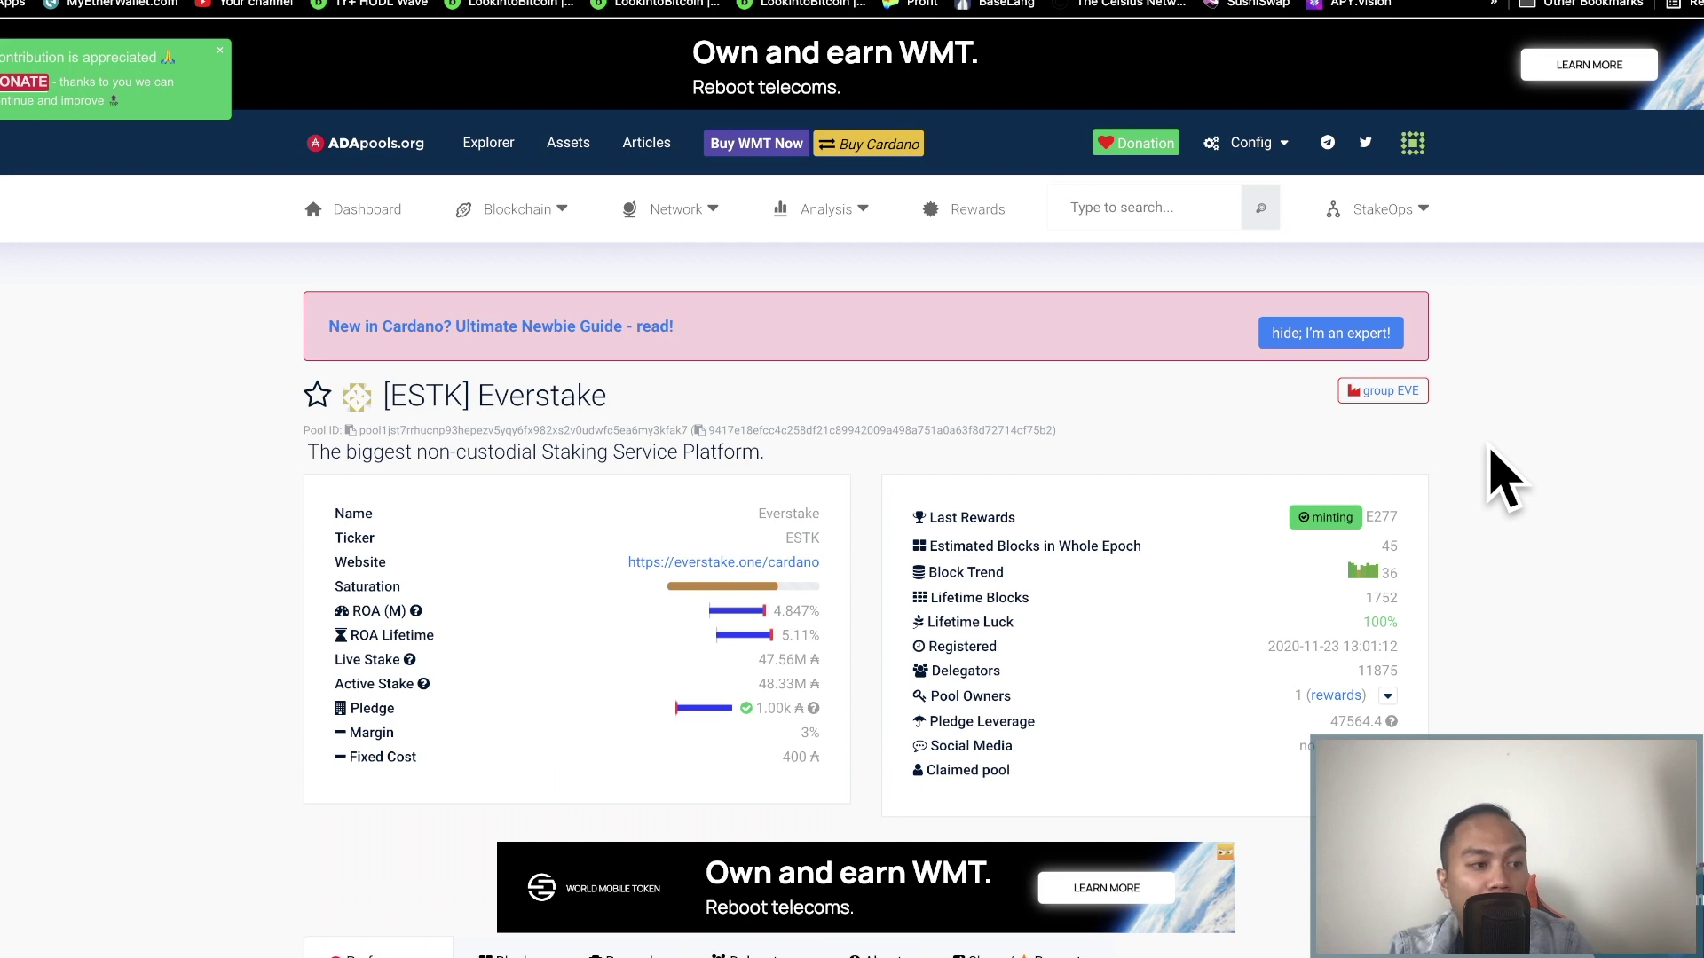
pyautogui.scroll(-1, 1500, 479)
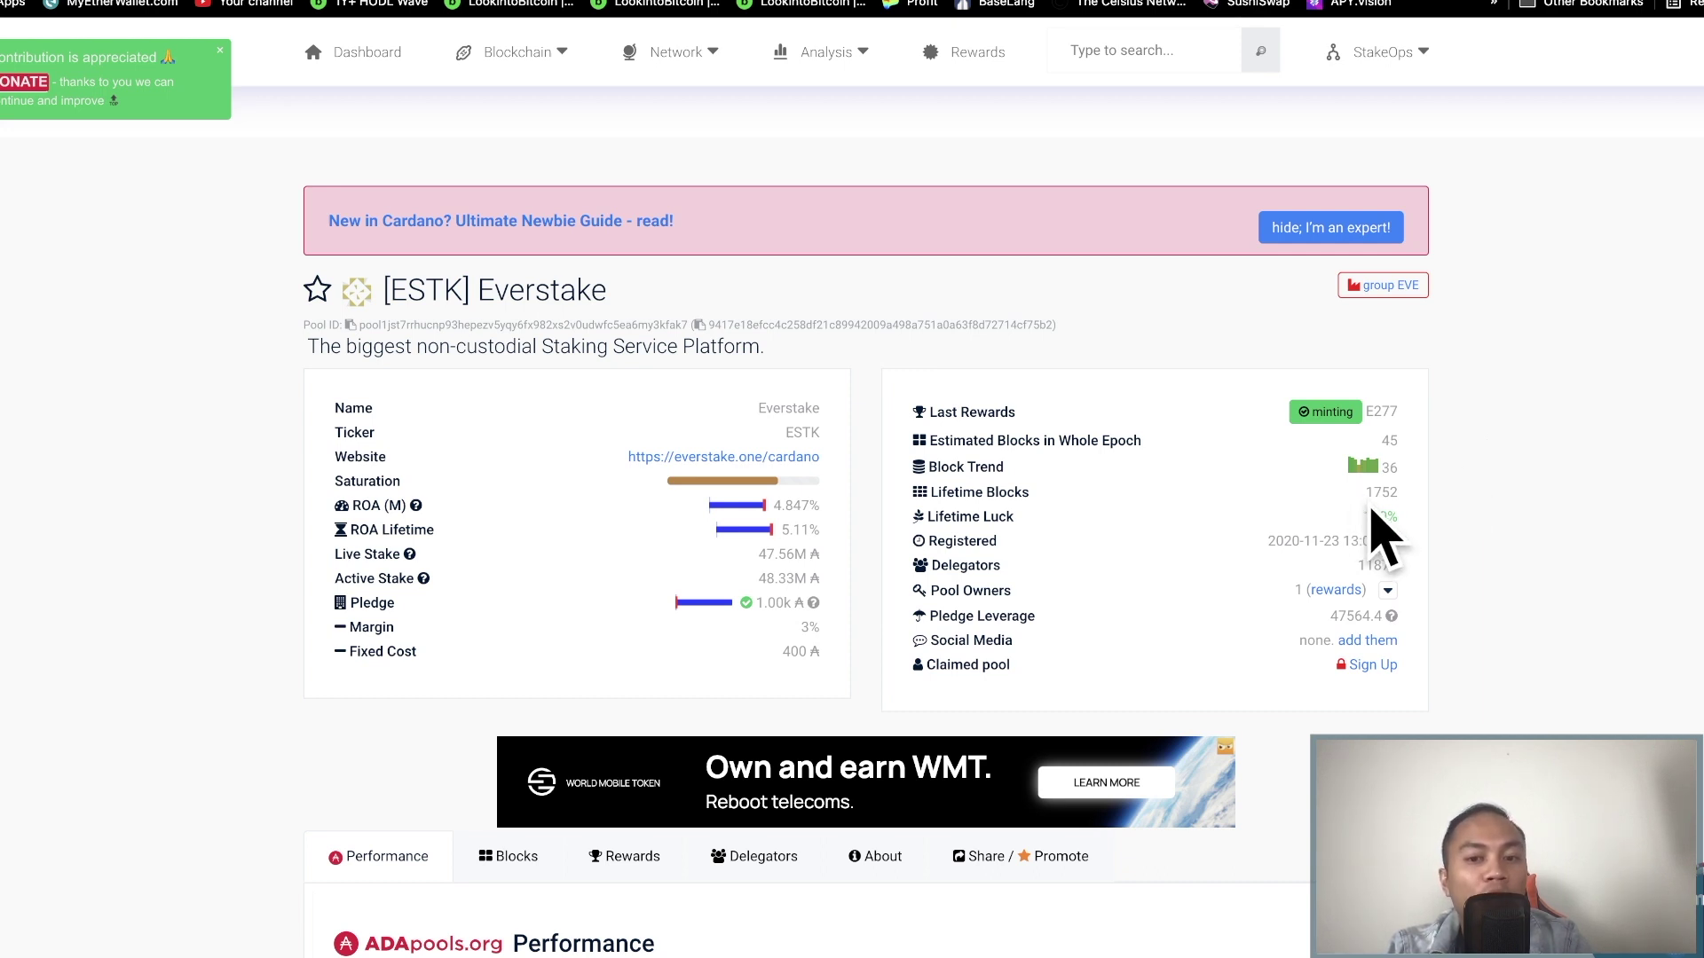
pyautogui.moveTo(1400, 513); pyautogui.dragTo(1361, 524)
pyautogui.click(1511, 528)
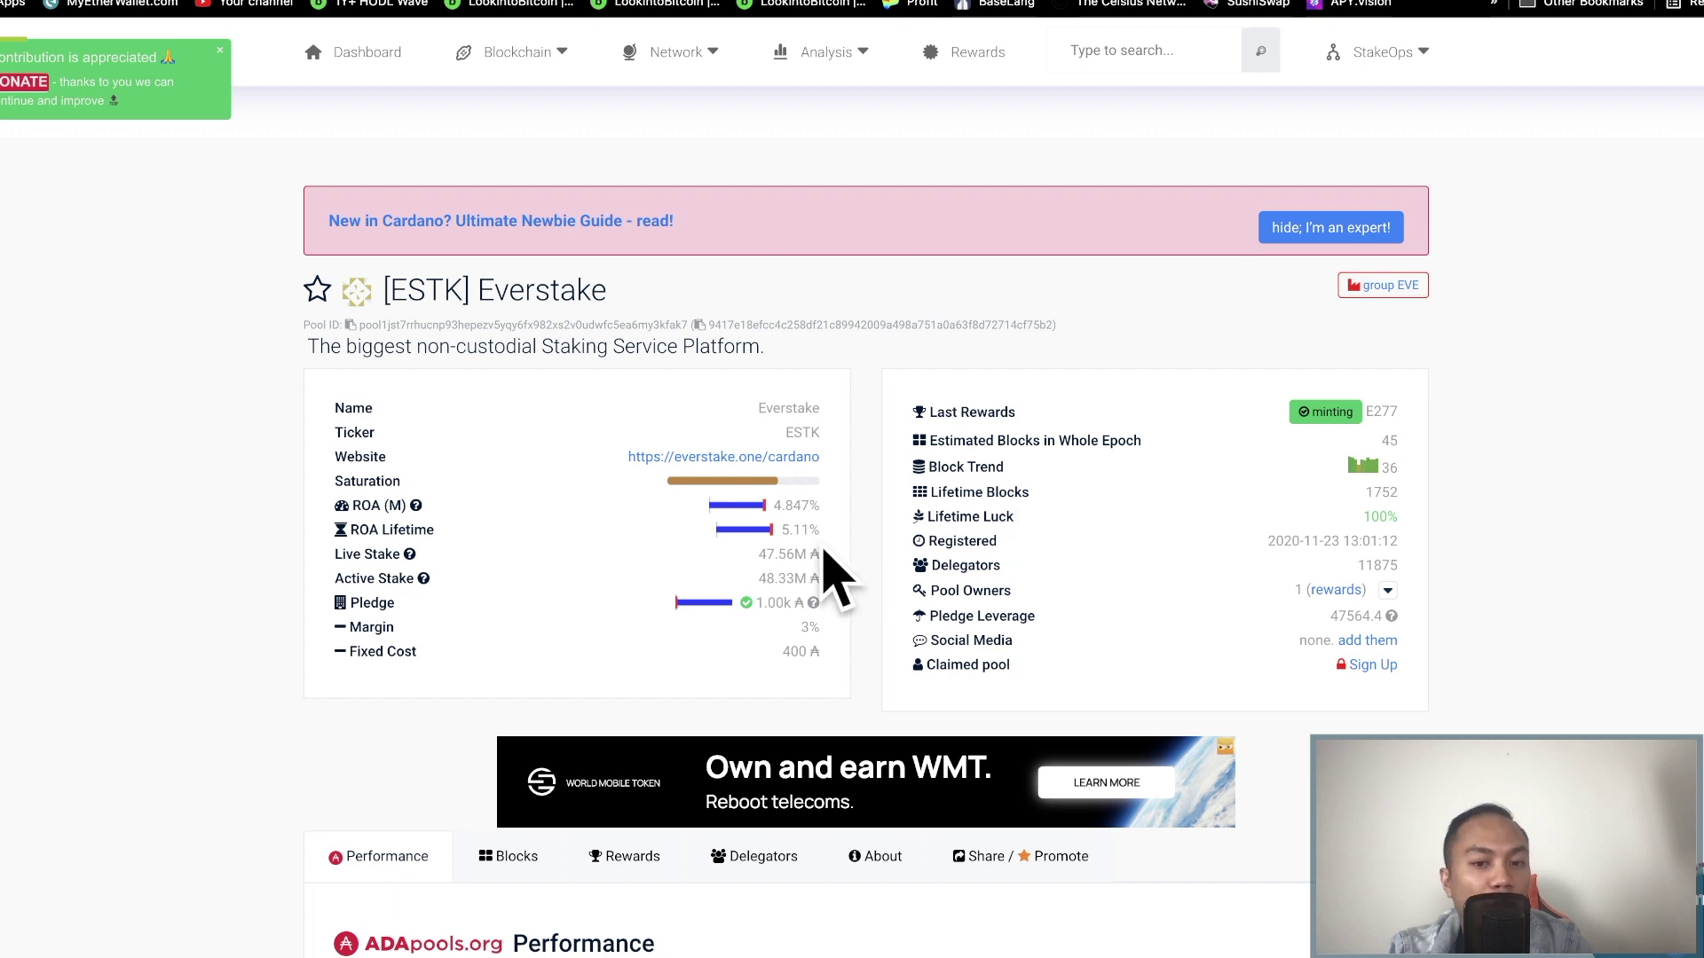
pyautogui.doubleClick(794, 530)
pyautogui.click(1570, 519)
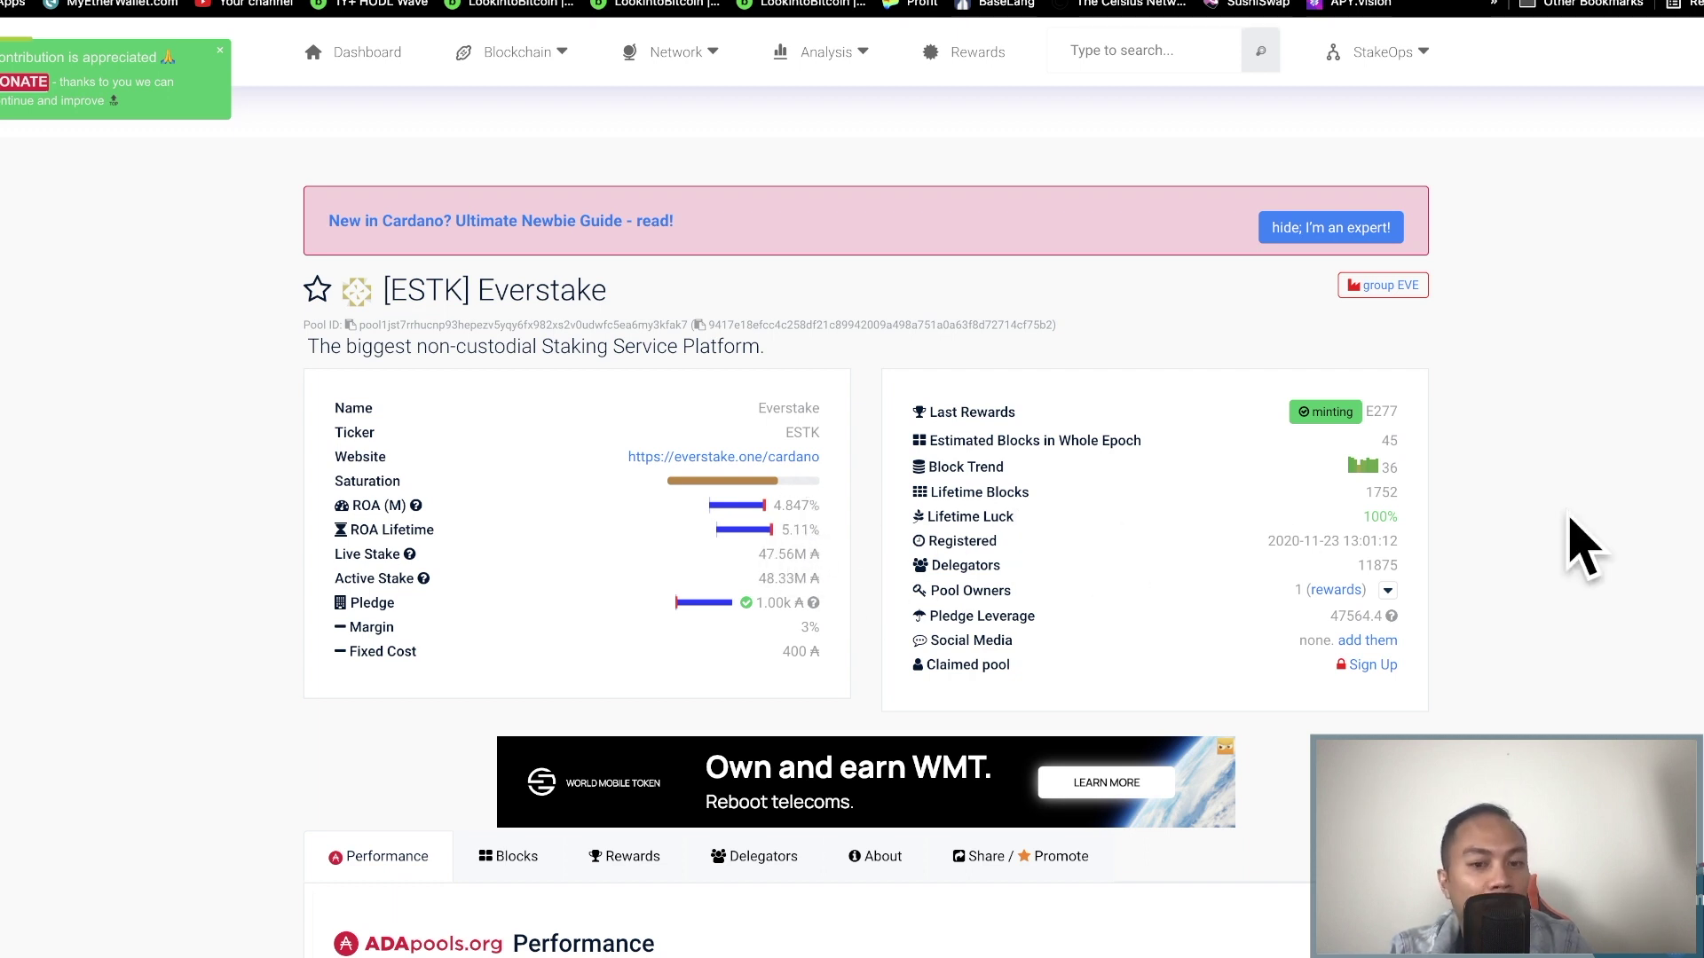
# Switch to Daedalus and browse the top-ranked stake pools for one to compare with ESTK.
pyautogui.scroll(-1, 1576, 541)
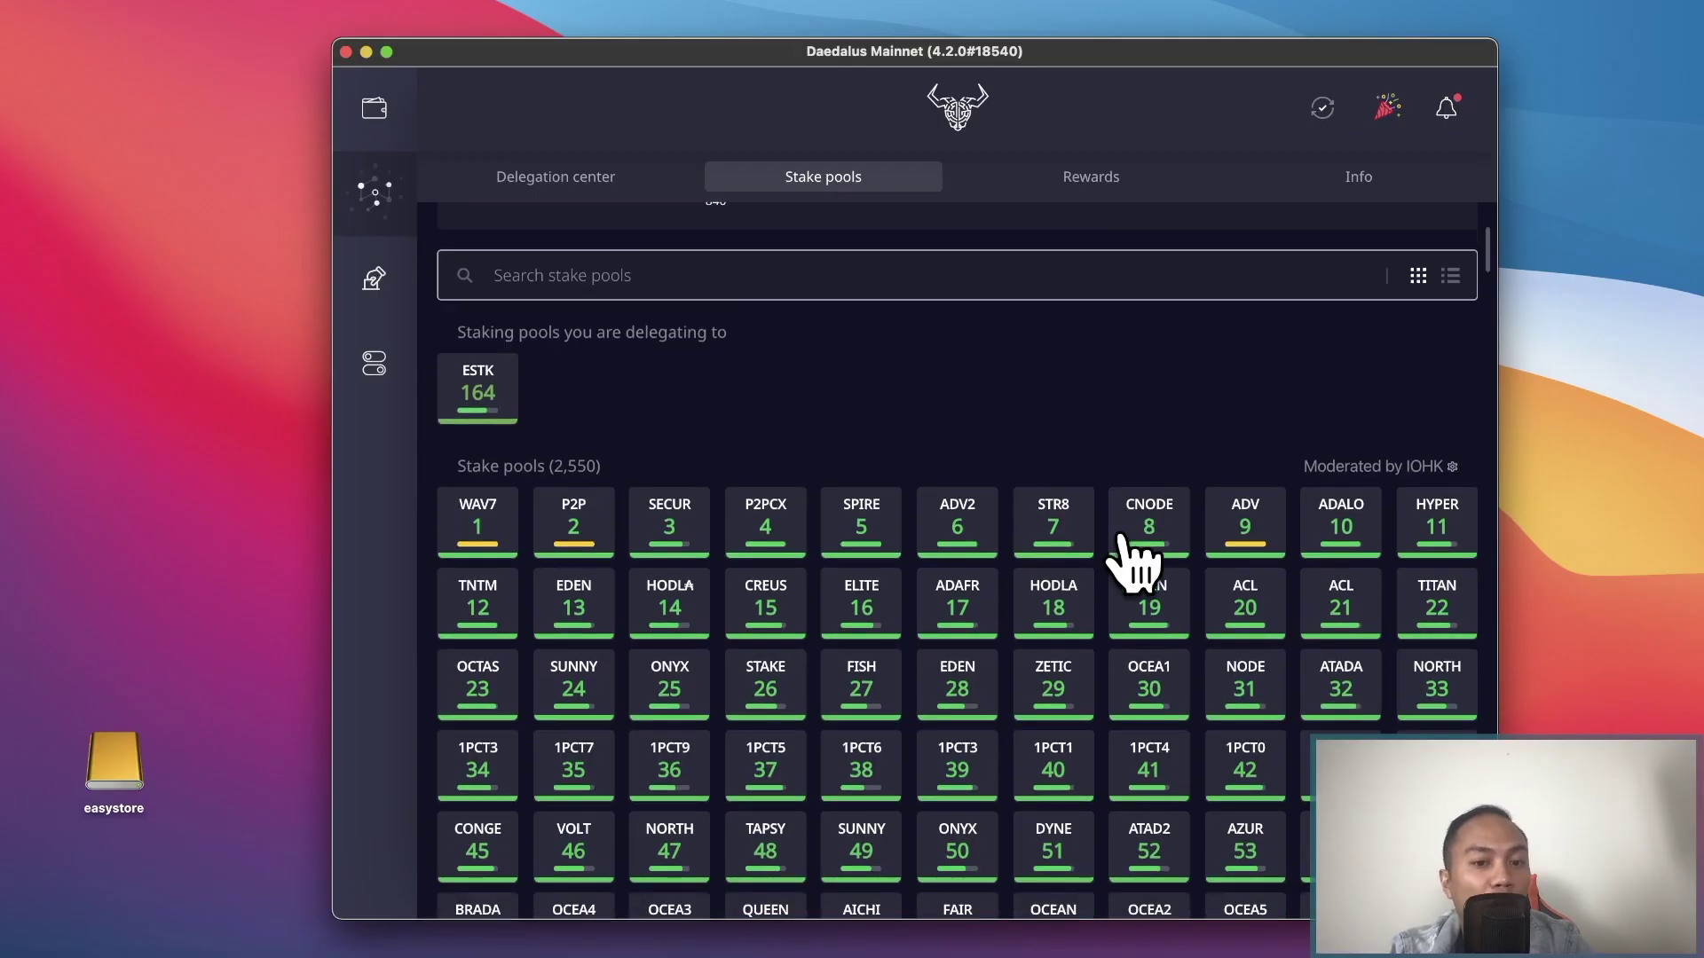
pyautogui.scroll(-3, 1134, 559)
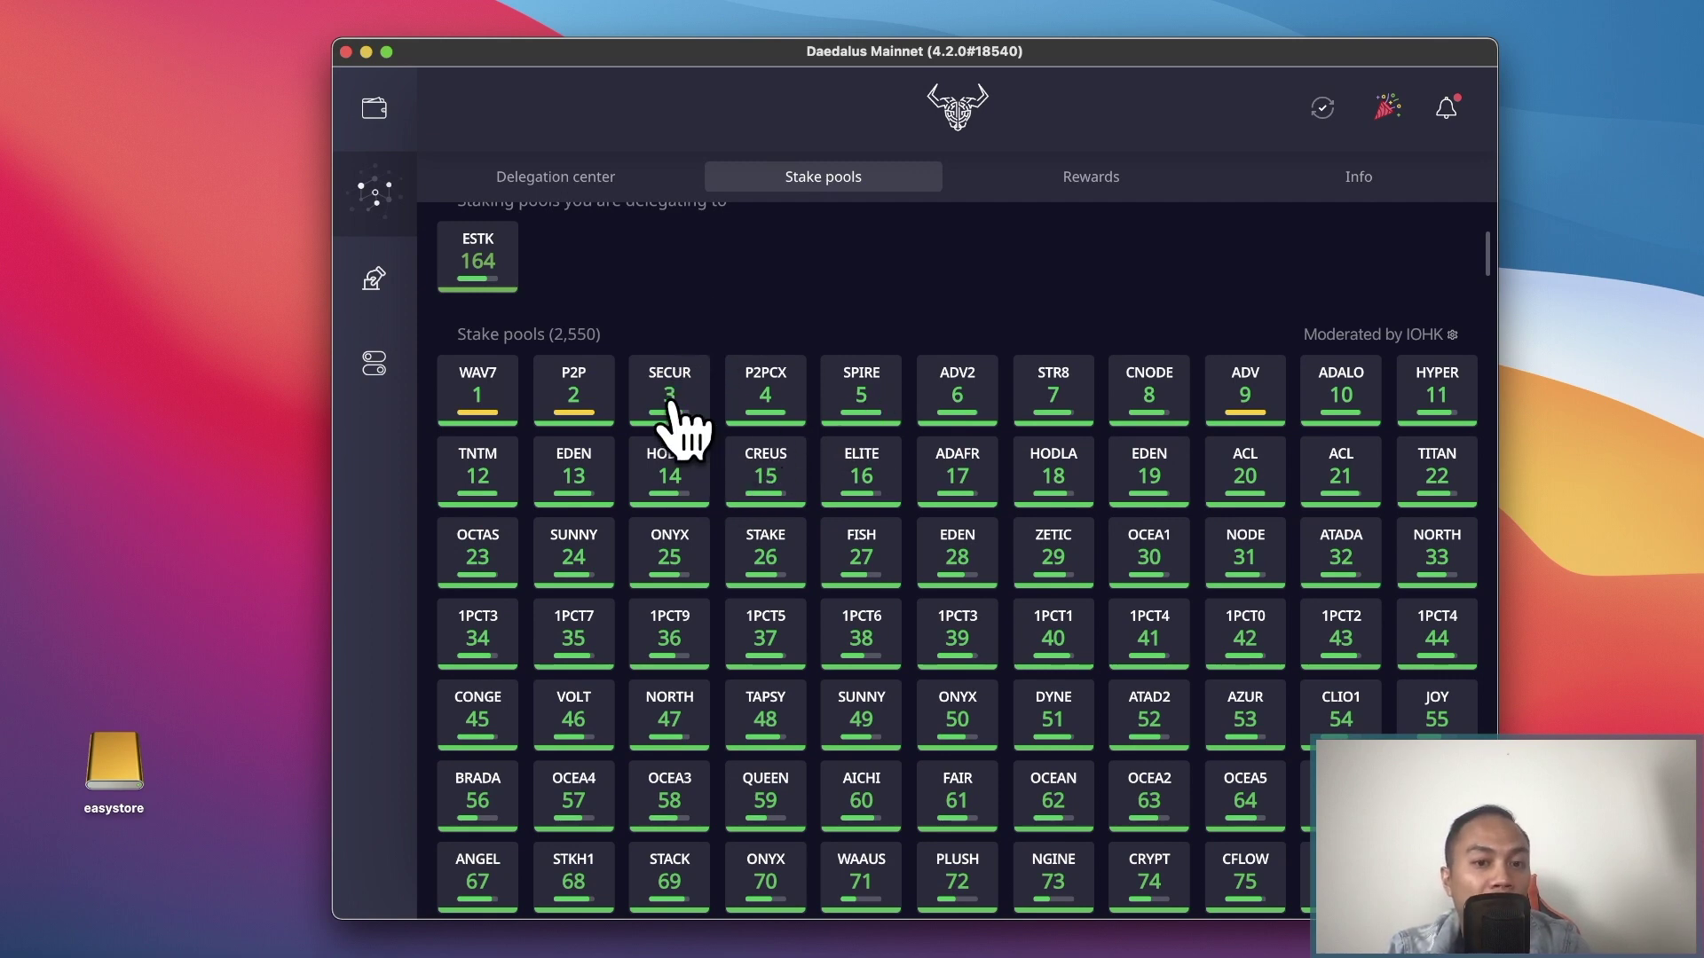
# Switch back to Google Chrome and search ADApools.org for the SECUR pool.
pyautogui.scroll(2, 680, 421)
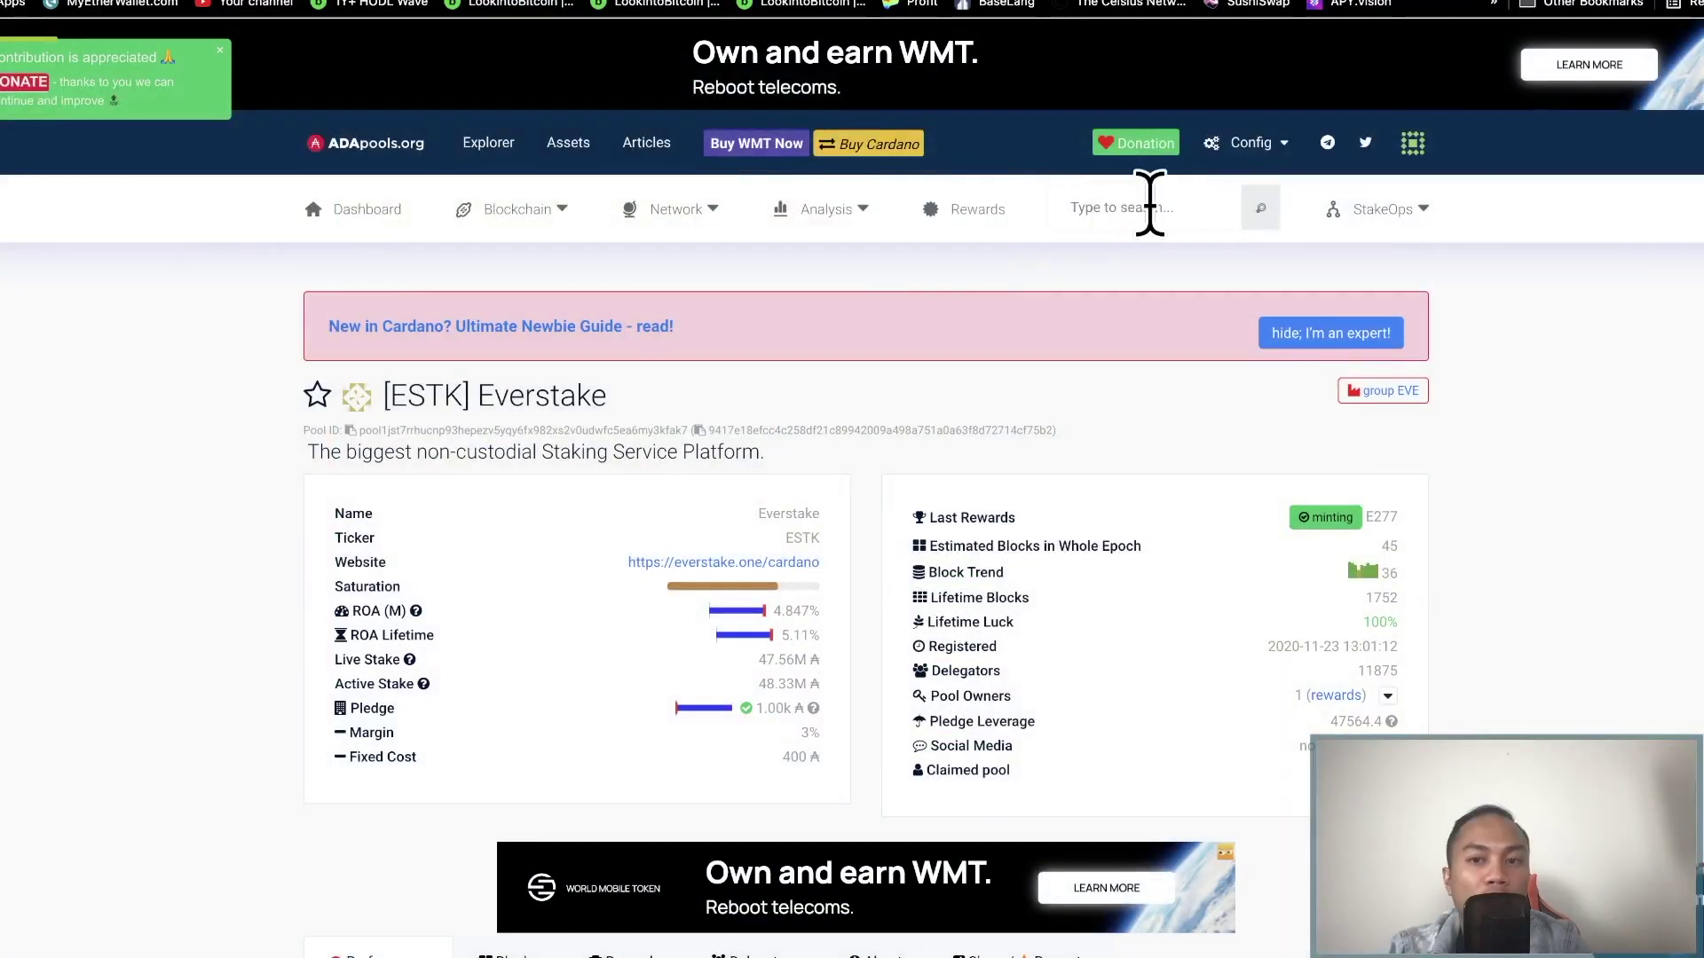
pyautogui.click(1154, 207)
pyautogui.write('sec')
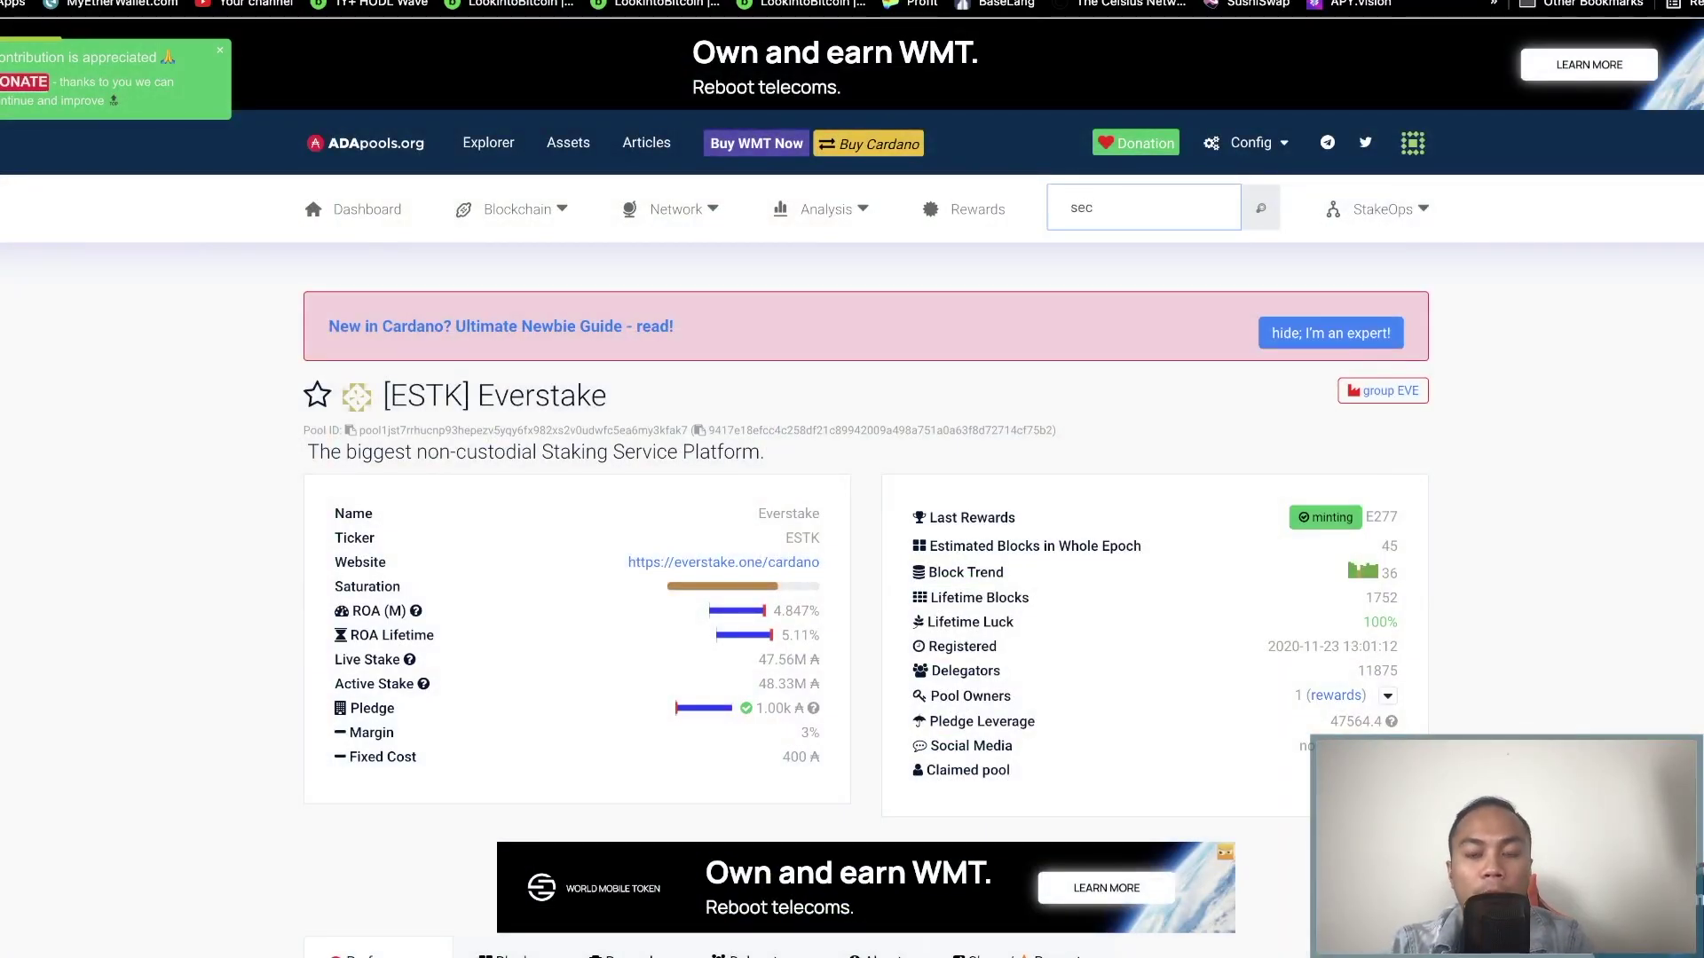
pyautogui.press('Return')
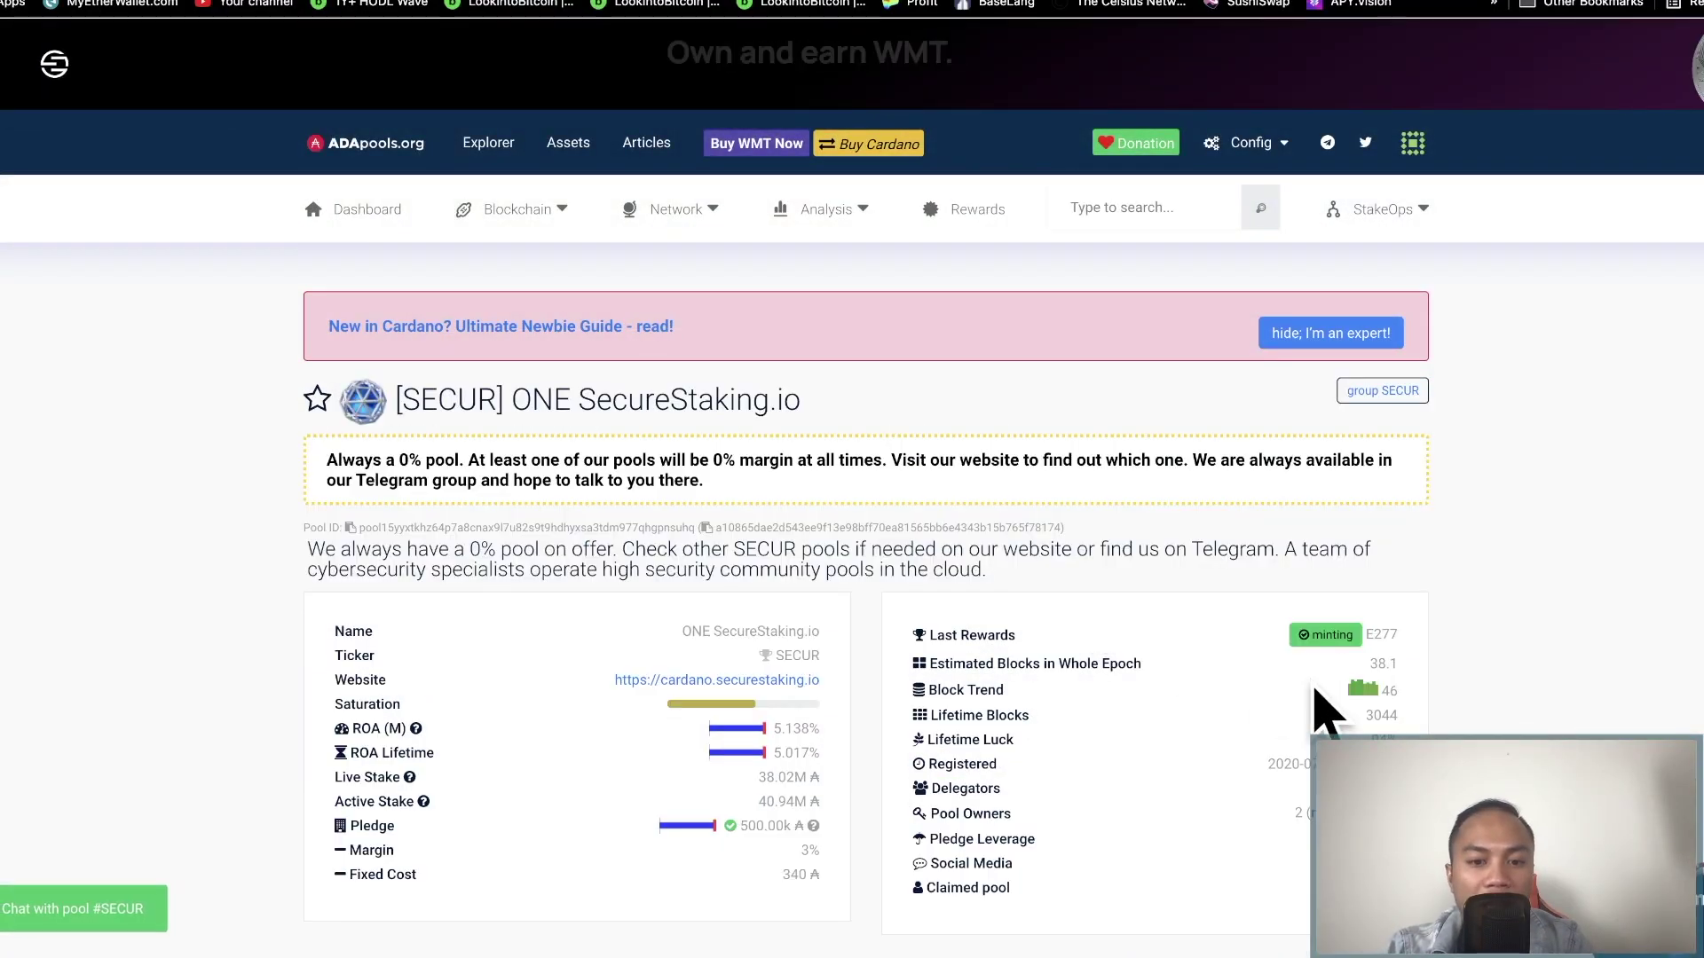
# Examine ONE SecureStaking.io's lifetime luck, ROA, pledge, margin and fixed cost for comparison with Everstake.
pyautogui.scroll(-1, 1564, 728)
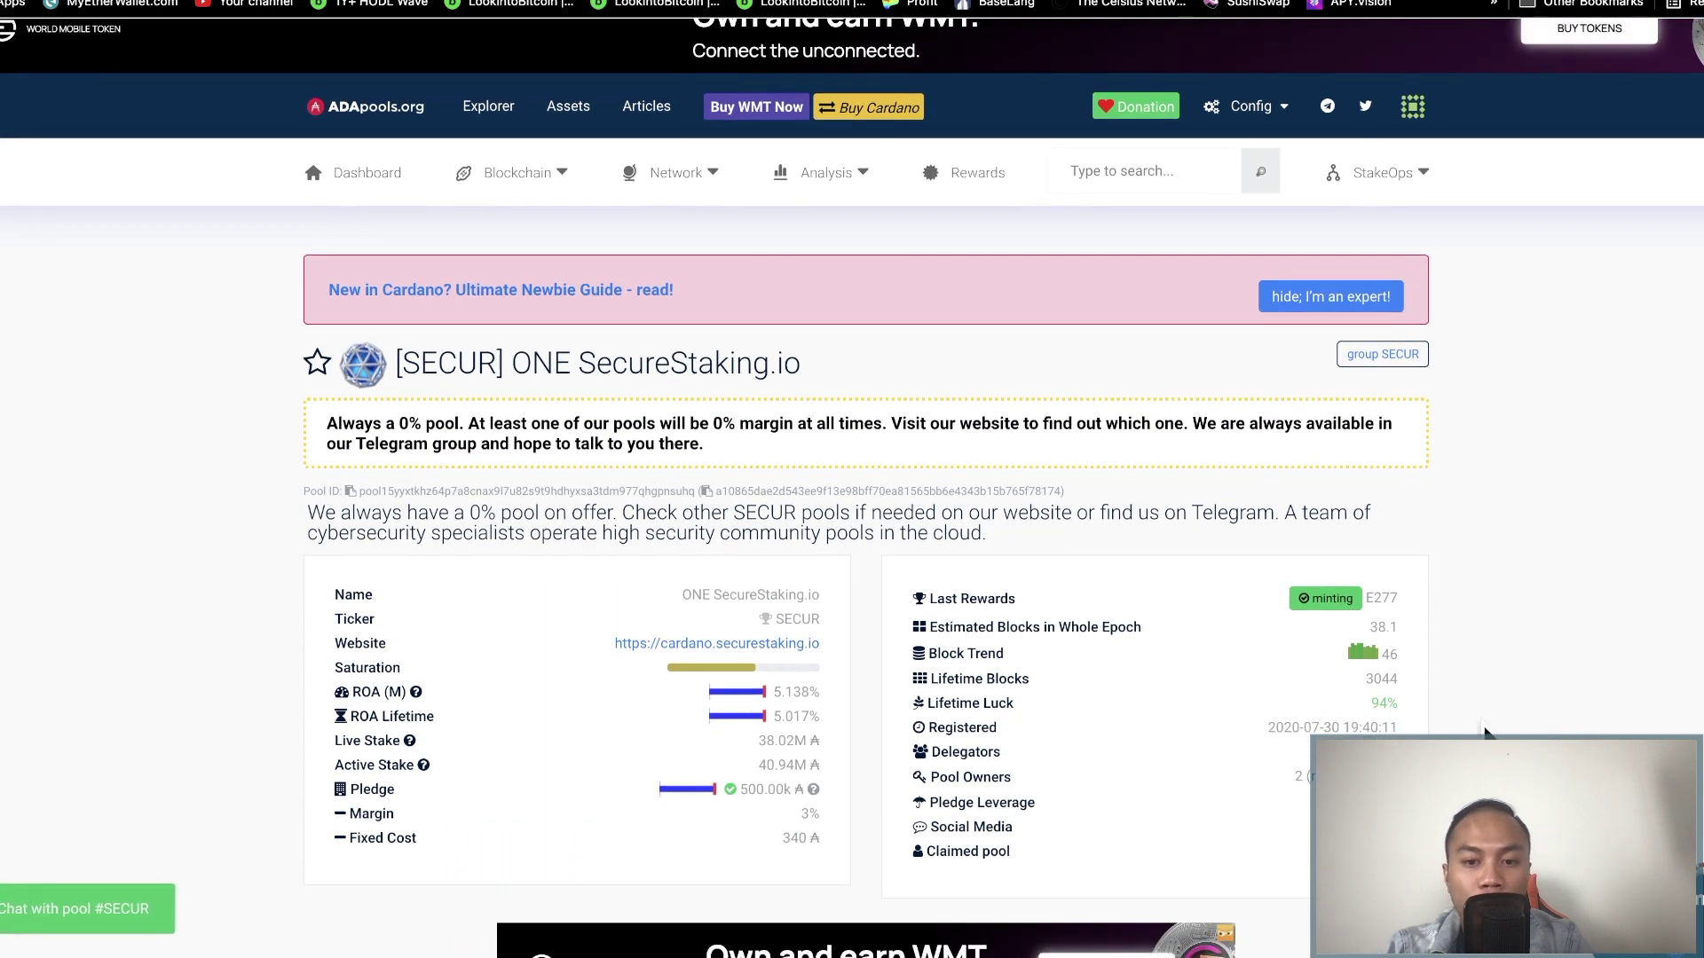
pyautogui.doubleClick(1383, 703)
pyautogui.click(1560, 690)
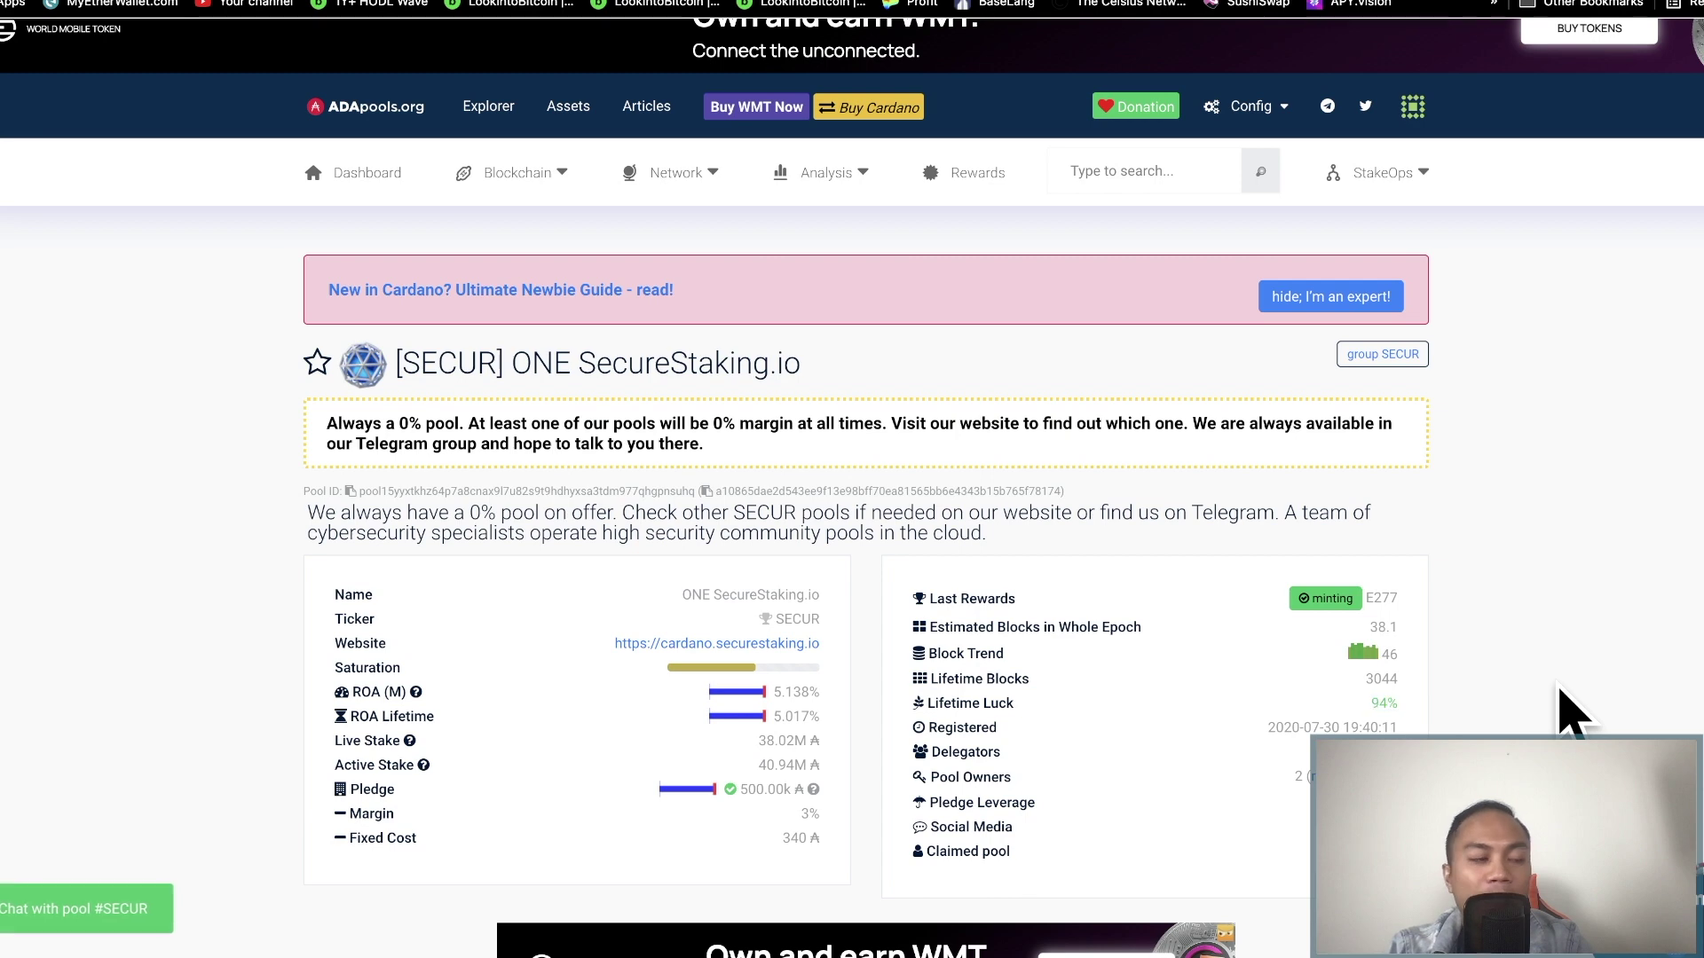
pyautogui.scroll(-1, 1571, 710)
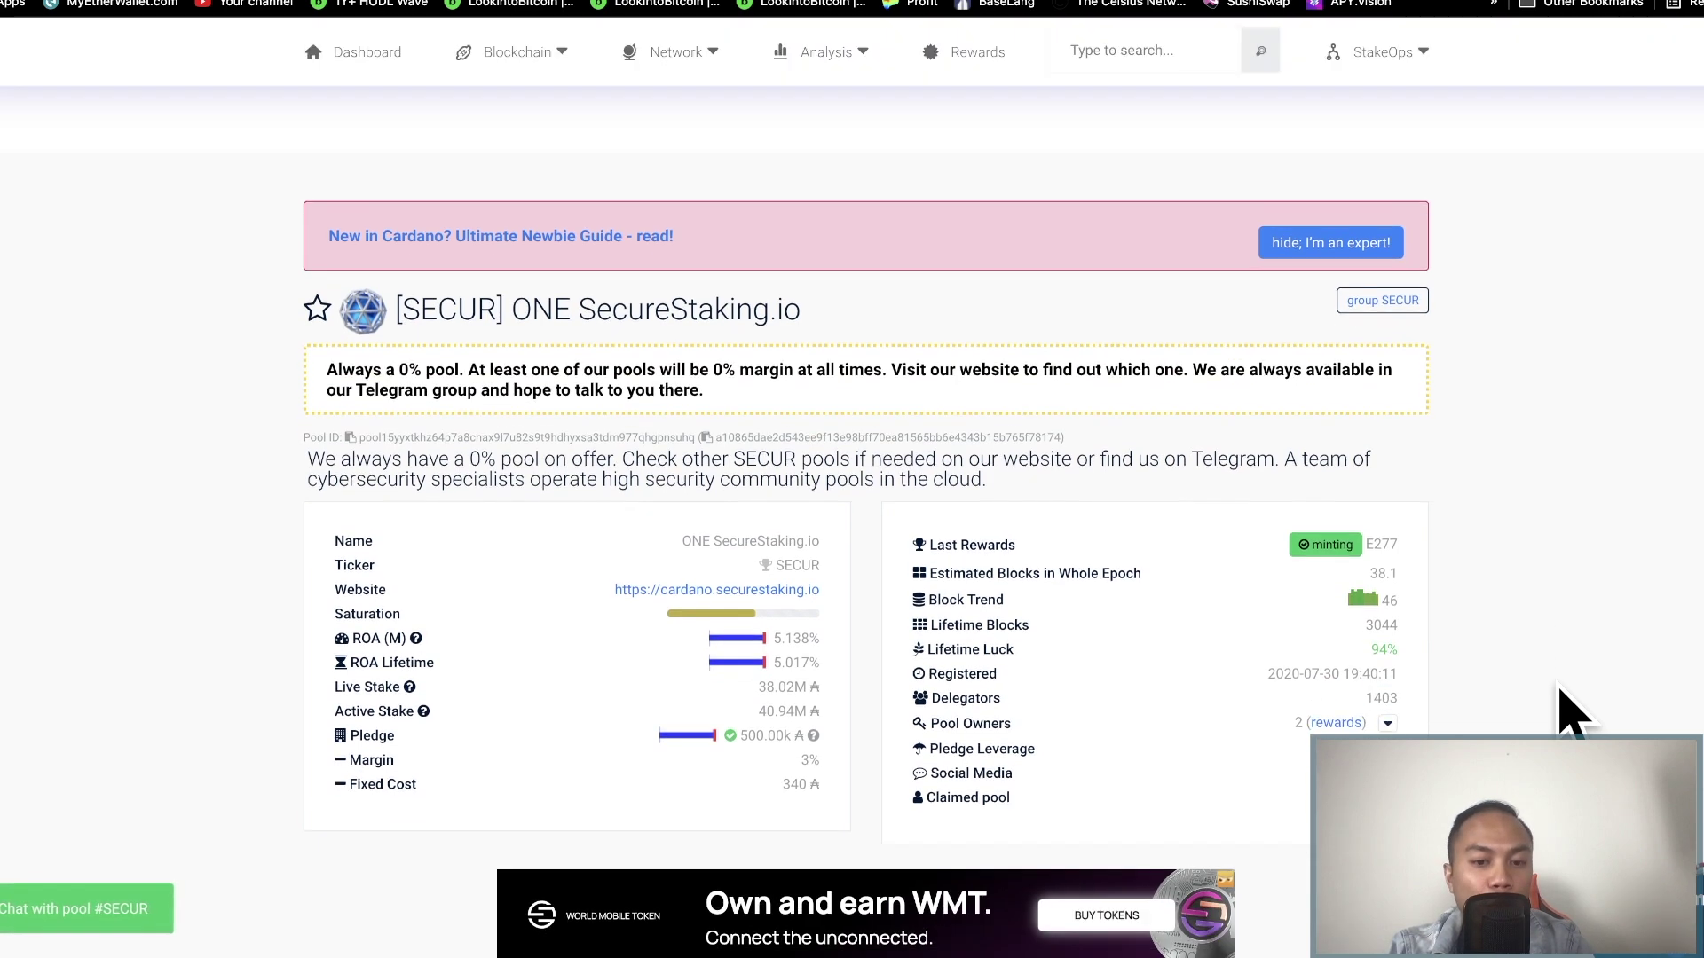
pyautogui.scroll(-1, 1571, 710)
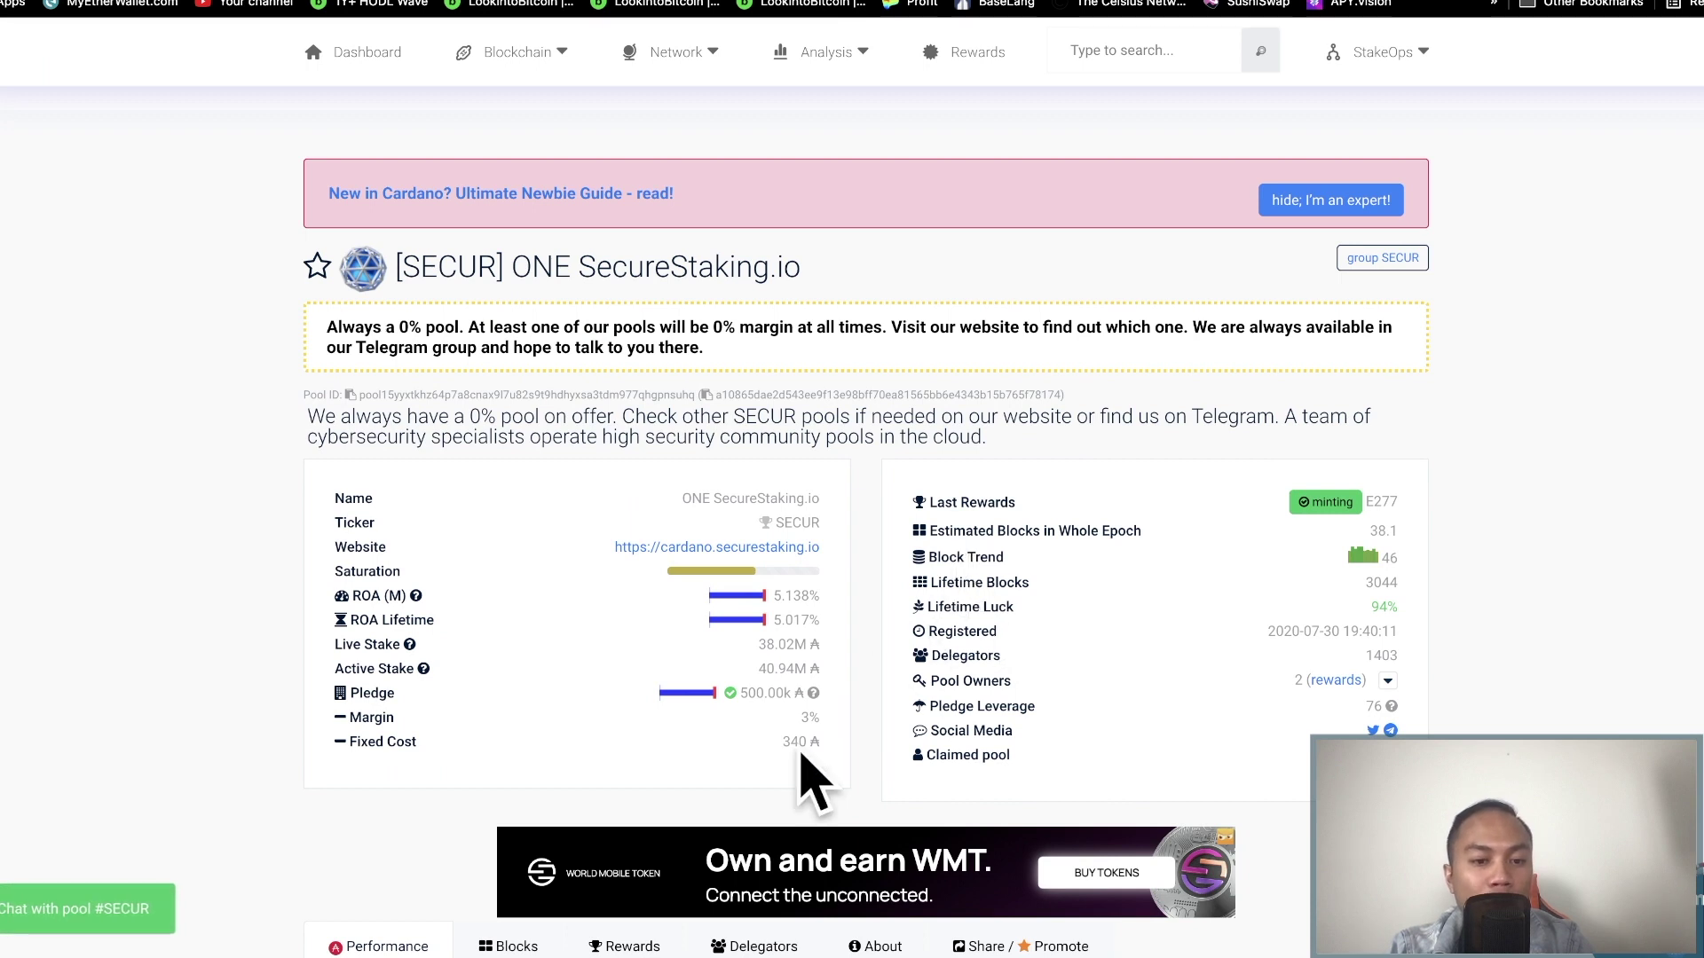
pyautogui.moveTo(781, 692)
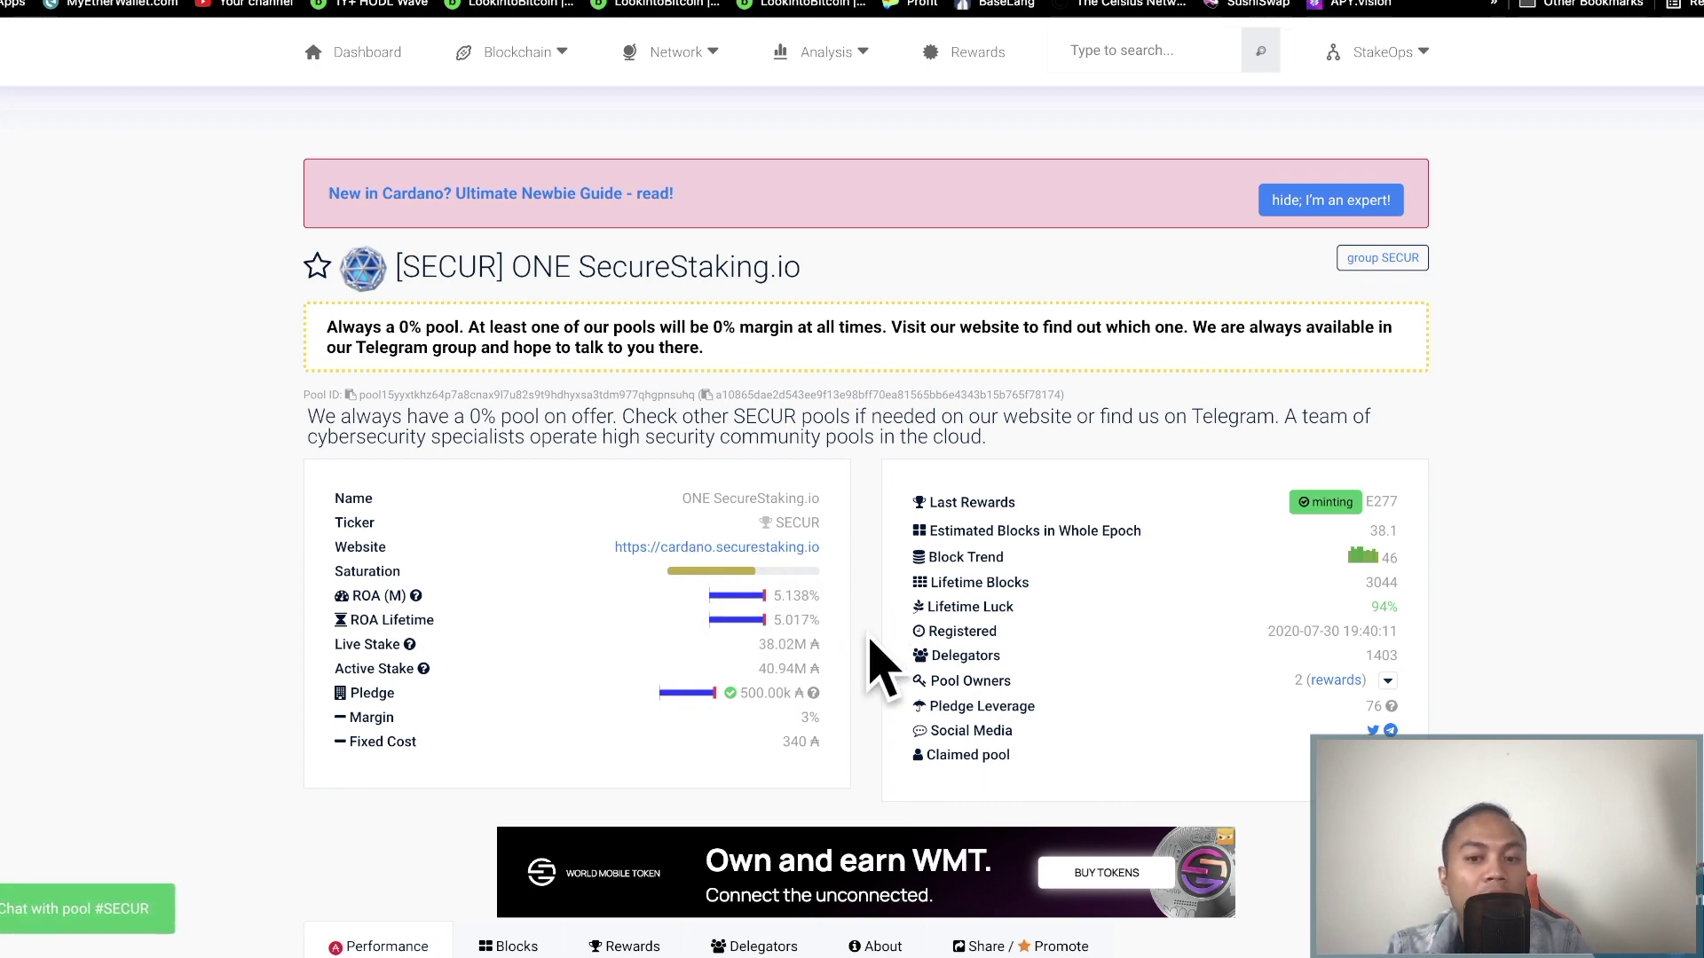
pyautogui.scroll(-1, 878, 665)
pyautogui.scroll(1, 879, 666)
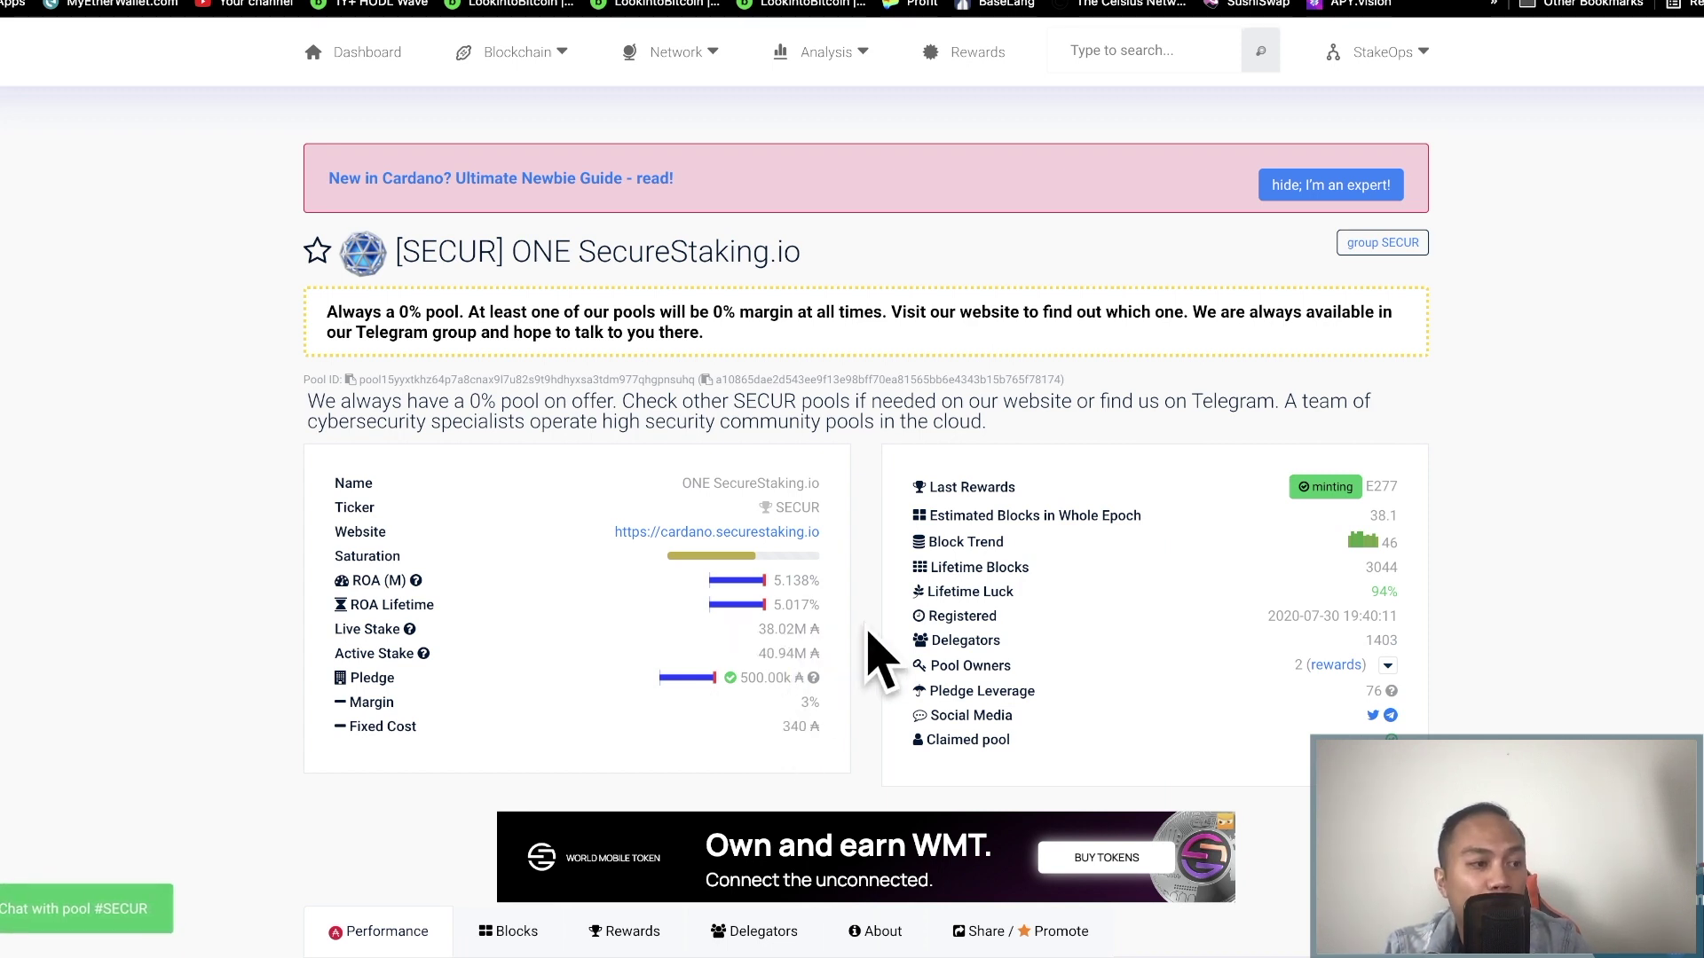
# Search ADApools.org for ESTK to return to Everstake's pool details.
pyautogui.click(1118, 46)
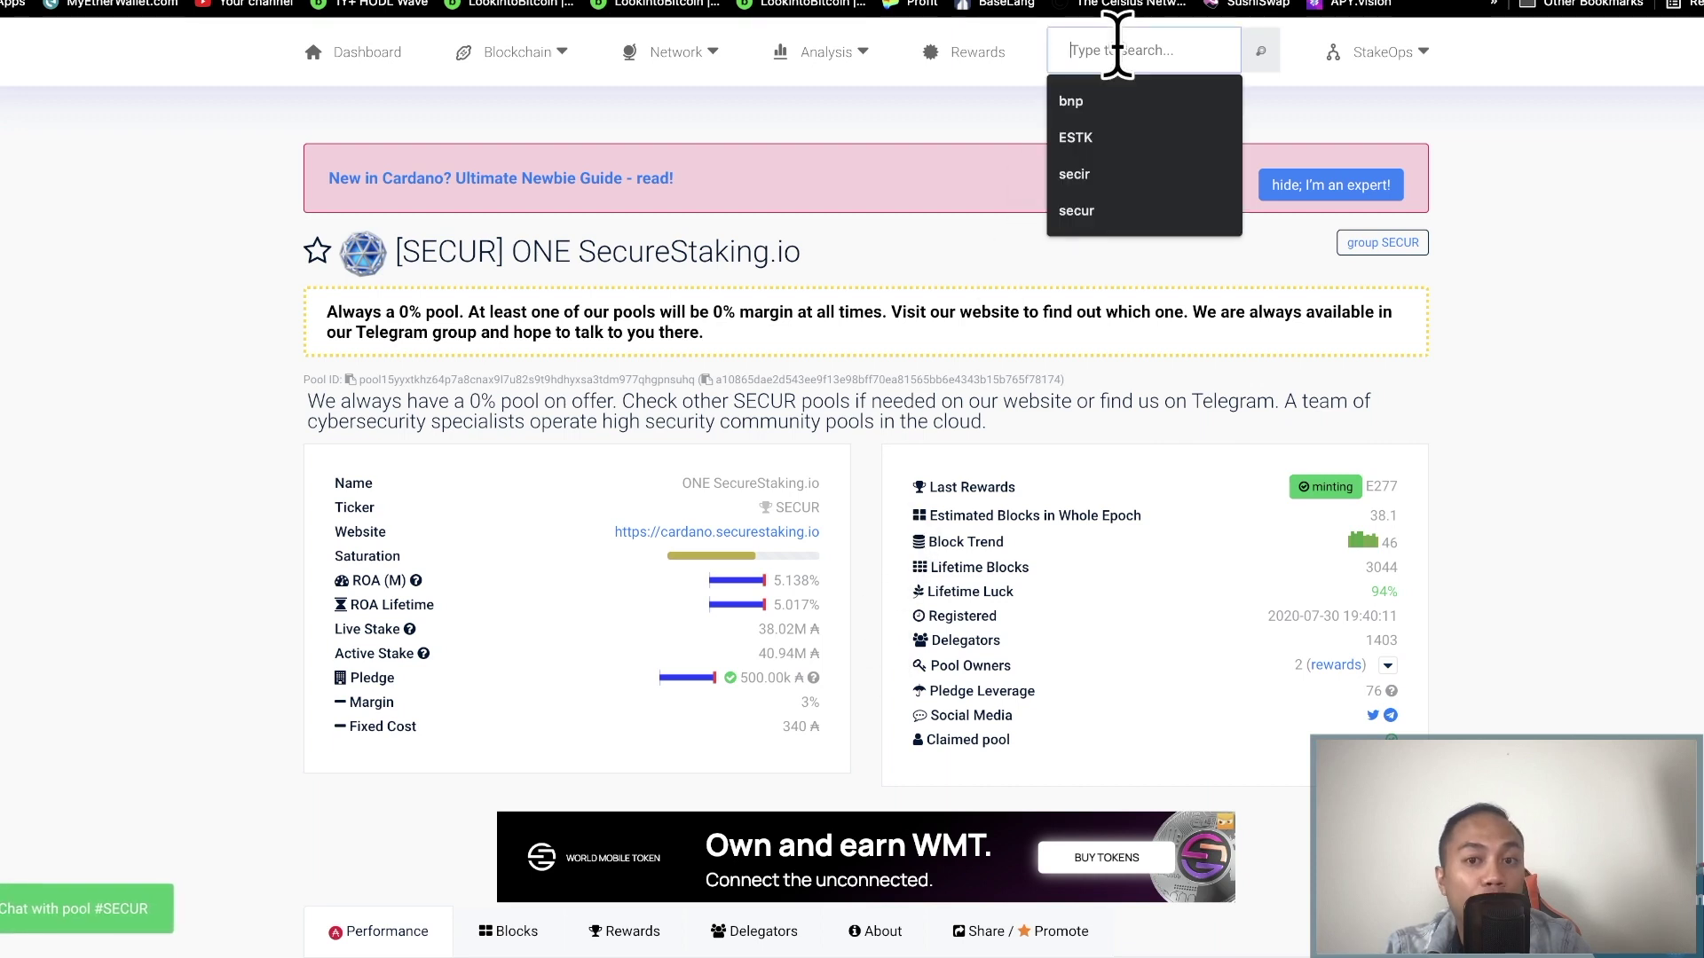
pyautogui.click(1080, 137)
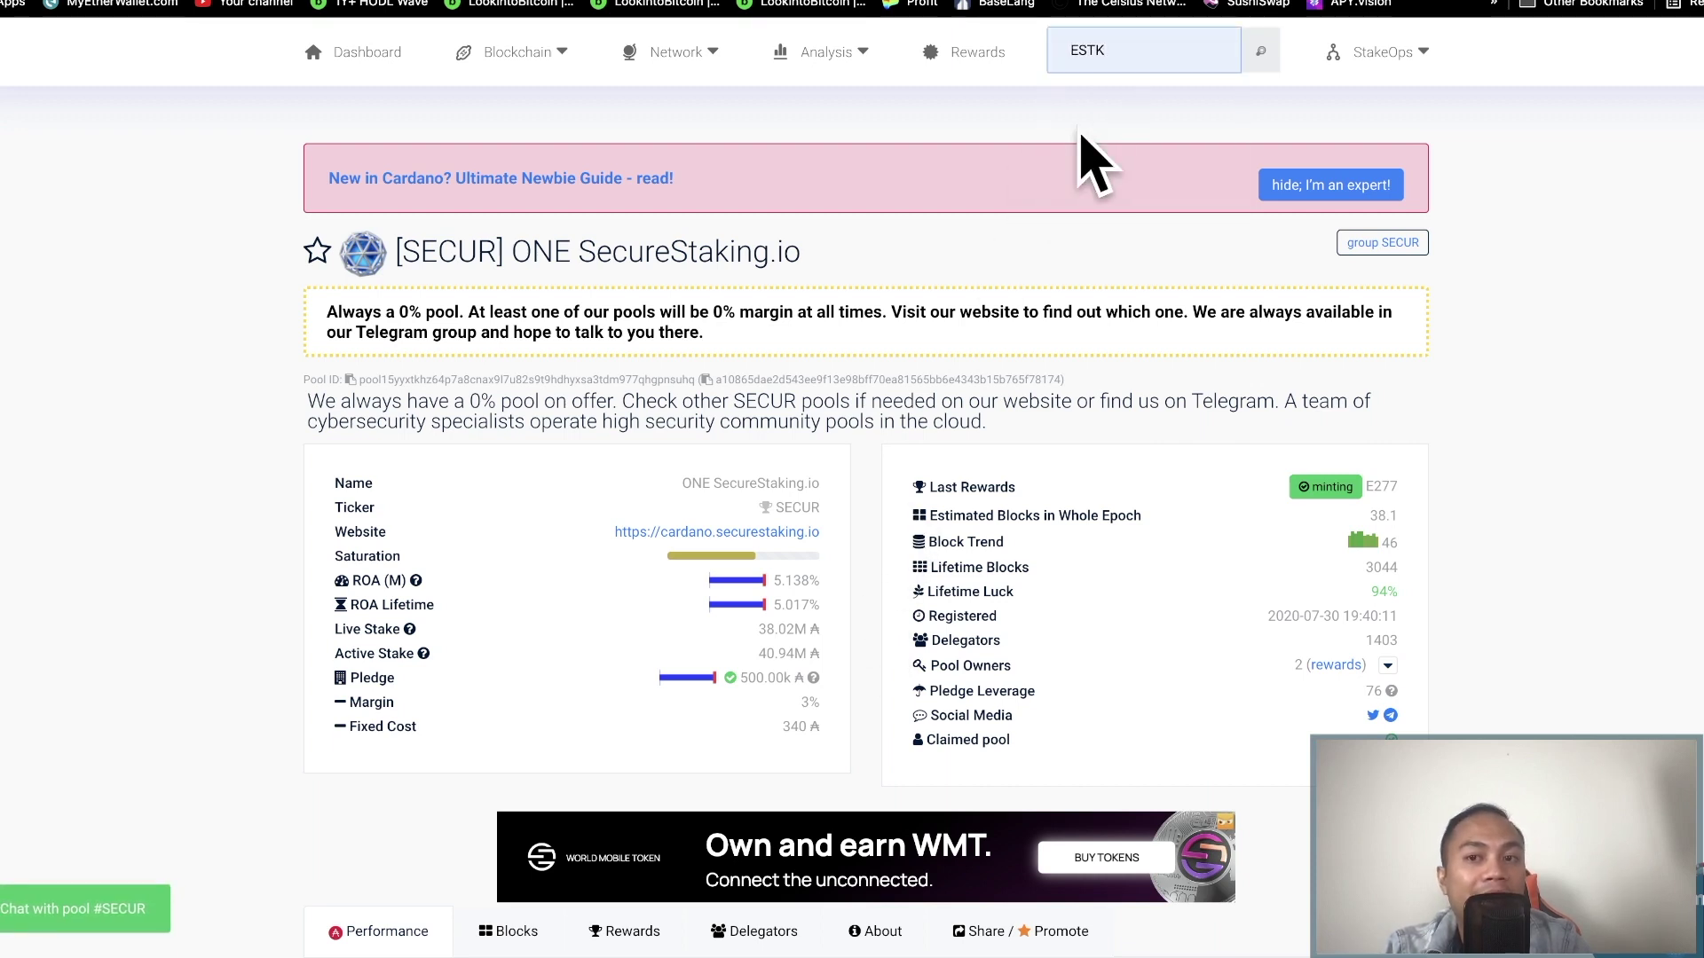
pyautogui.press('Return')
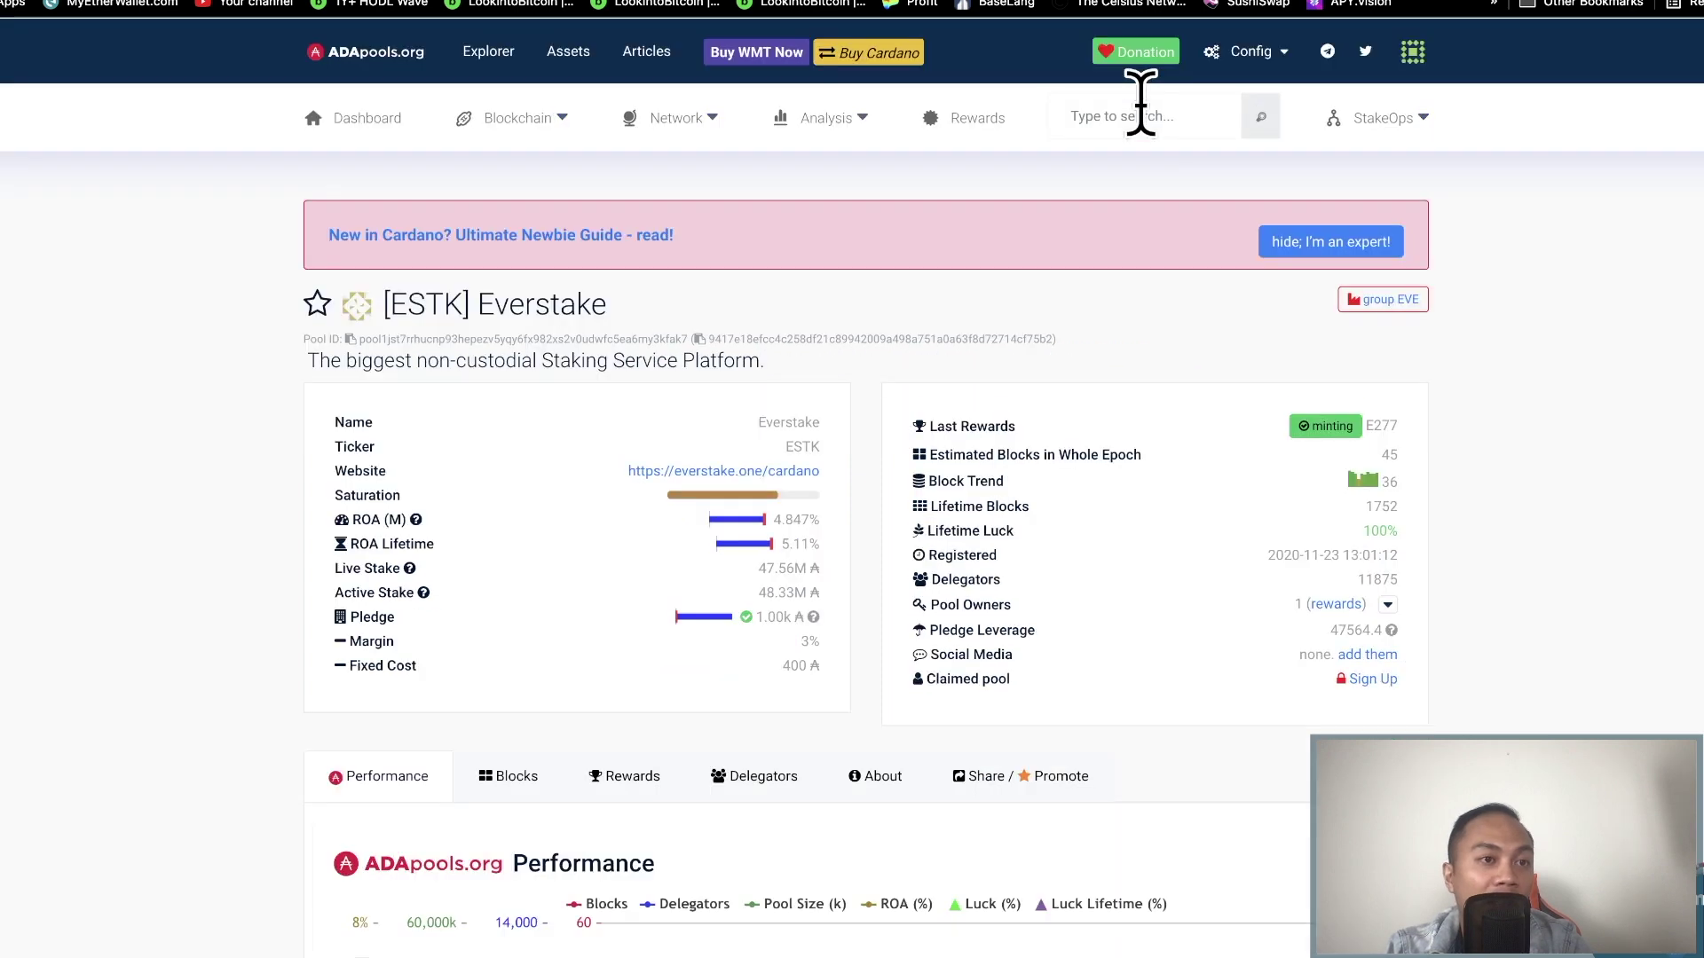